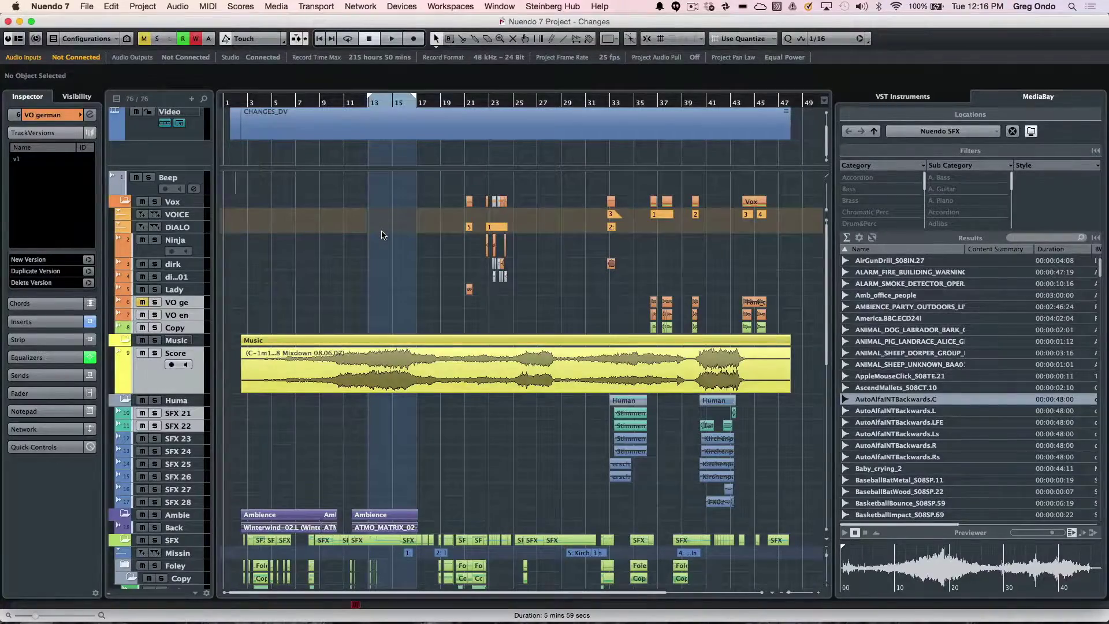
# Open the MixConsole for the Changes project with F3.
pyautogui.press('F3')
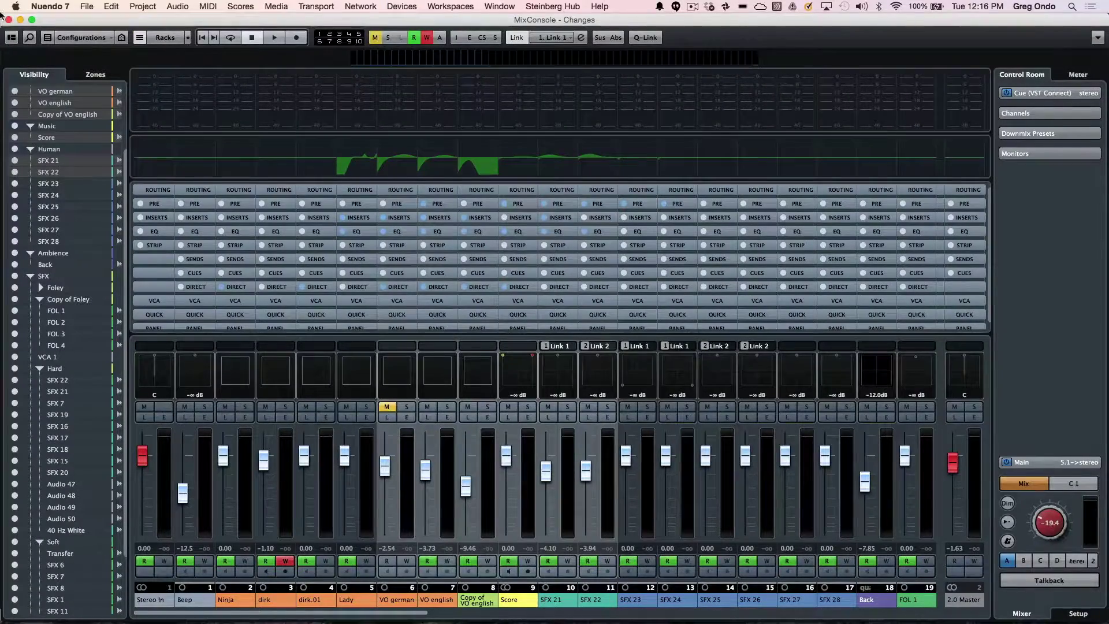
# Take the MixConsole out of full-screen and resize it. Enlarge the fader section and add a top meter row.
pyautogui.click(32, 19)
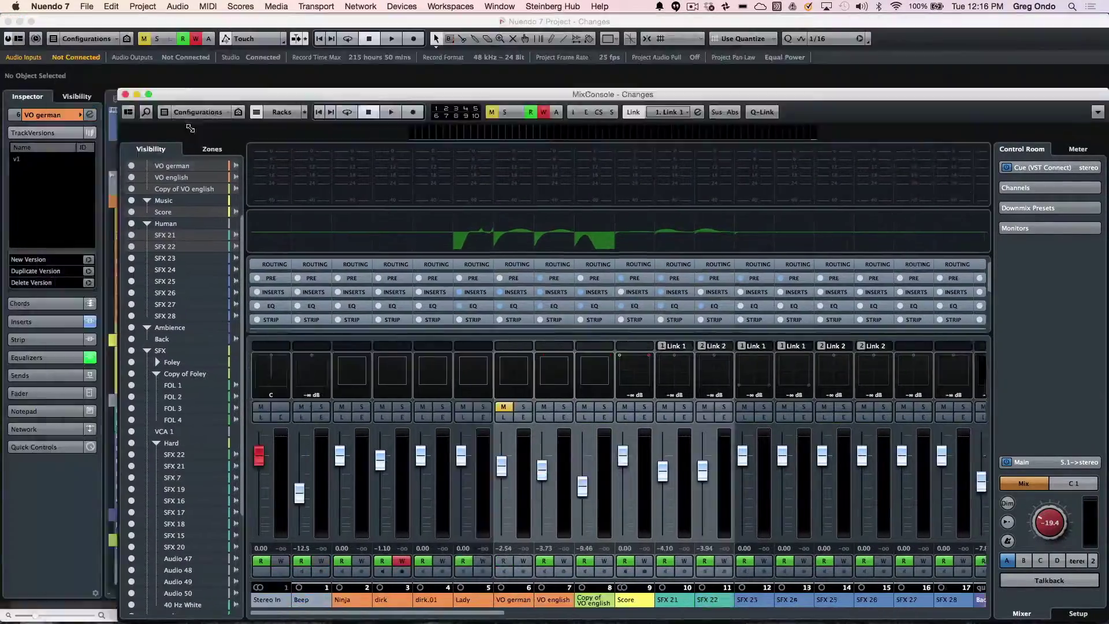
pyautogui.moveTo(626, 294); pyautogui.dragTo(5, 15)
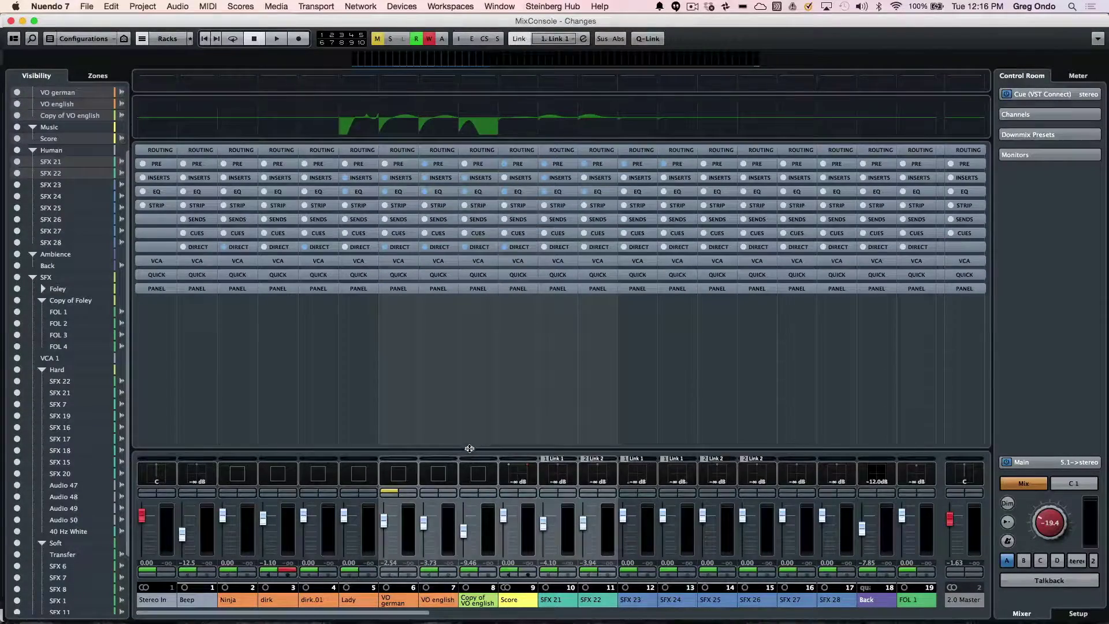
pyautogui.moveTo(469, 449); pyautogui.dragTo(475, 356)
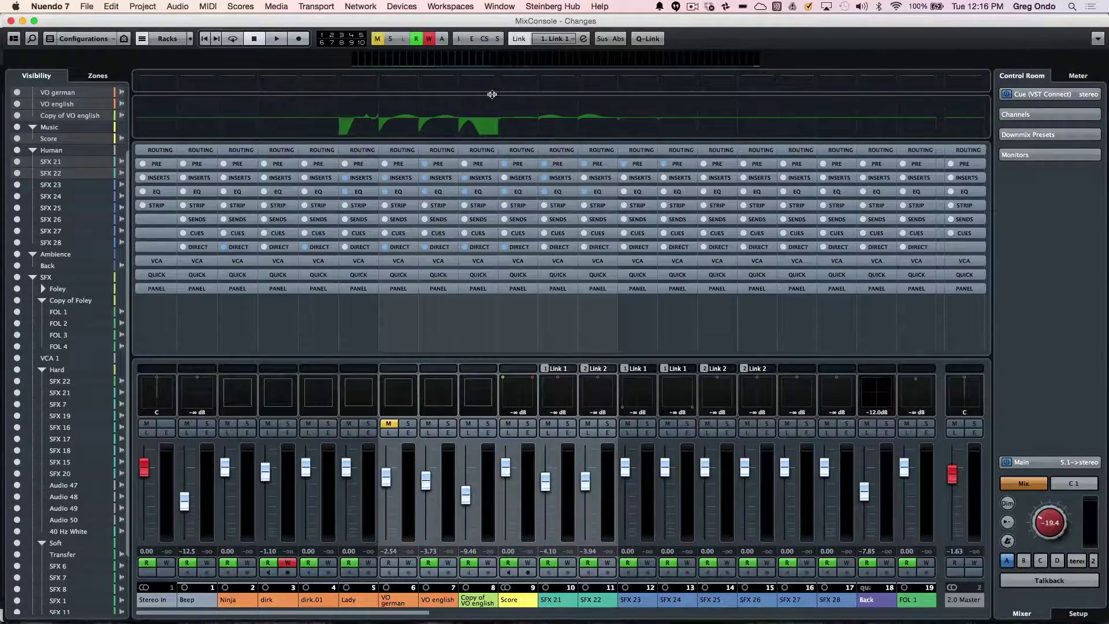
pyautogui.moveTo(492, 94); pyautogui.dragTo(496, 126)
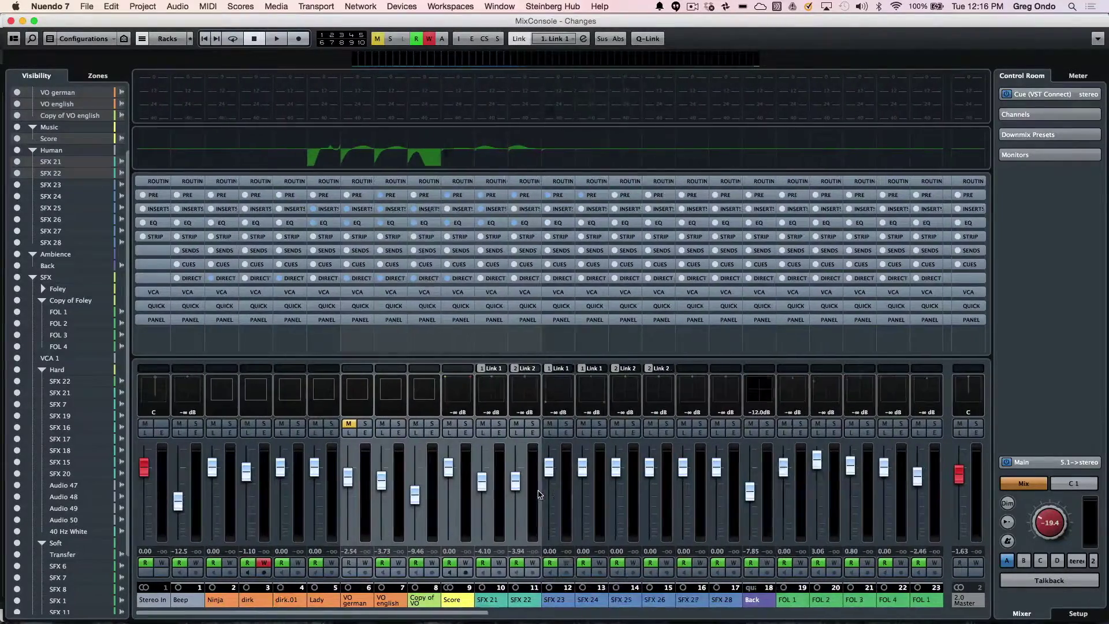
pyautogui.press('h')
pyautogui.press('h')
pyautogui.press('h')
pyautogui.press('h')
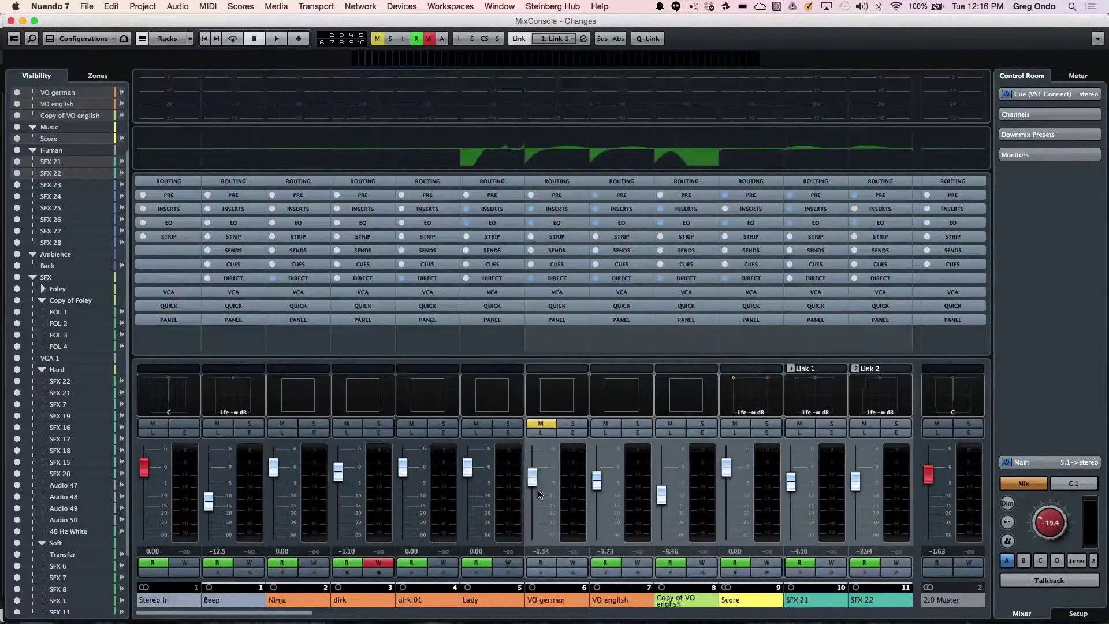
pyautogui.press('g')
pyautogui.press('g')
pyautogui.press('g')
pyautogui.press('g')
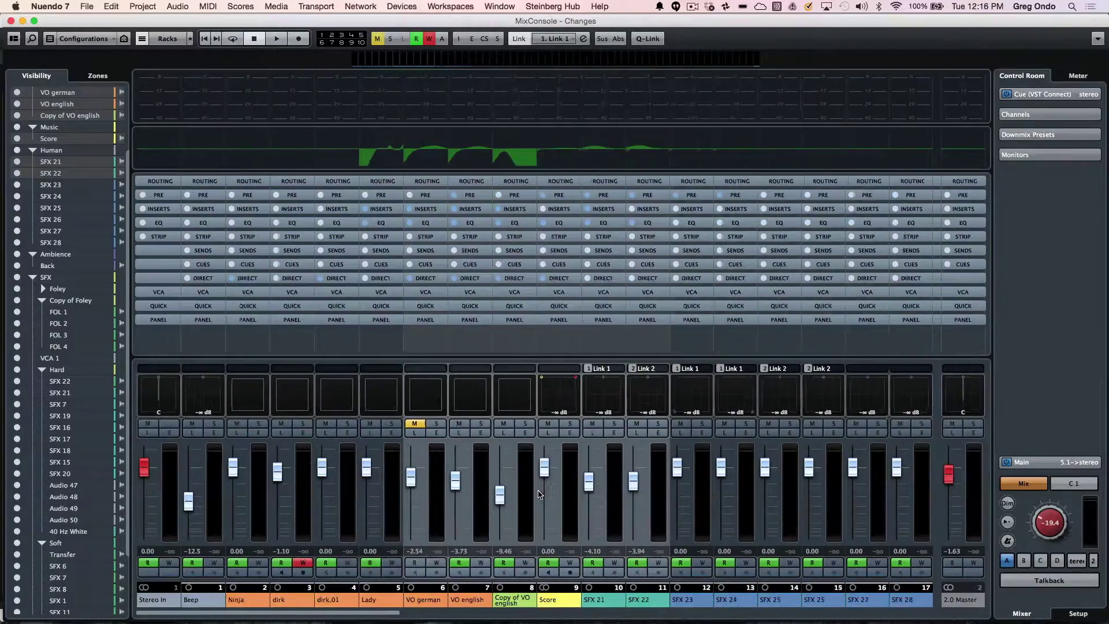
pyautogui.press('g')
pyautogui.press('g')
pyautogui.press('g')
pyautogui.press('g')
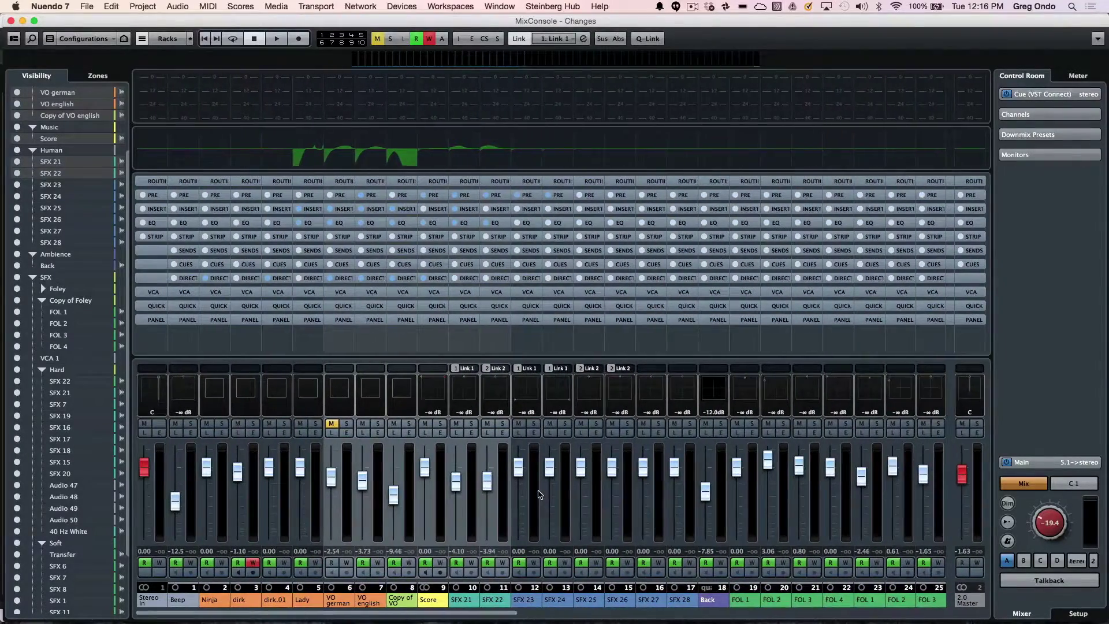
pyautogui.press('h')
pyautogui.press('h')
pyautogui.press('h')
pyautogui.press('h')
pyautogui.press('h')
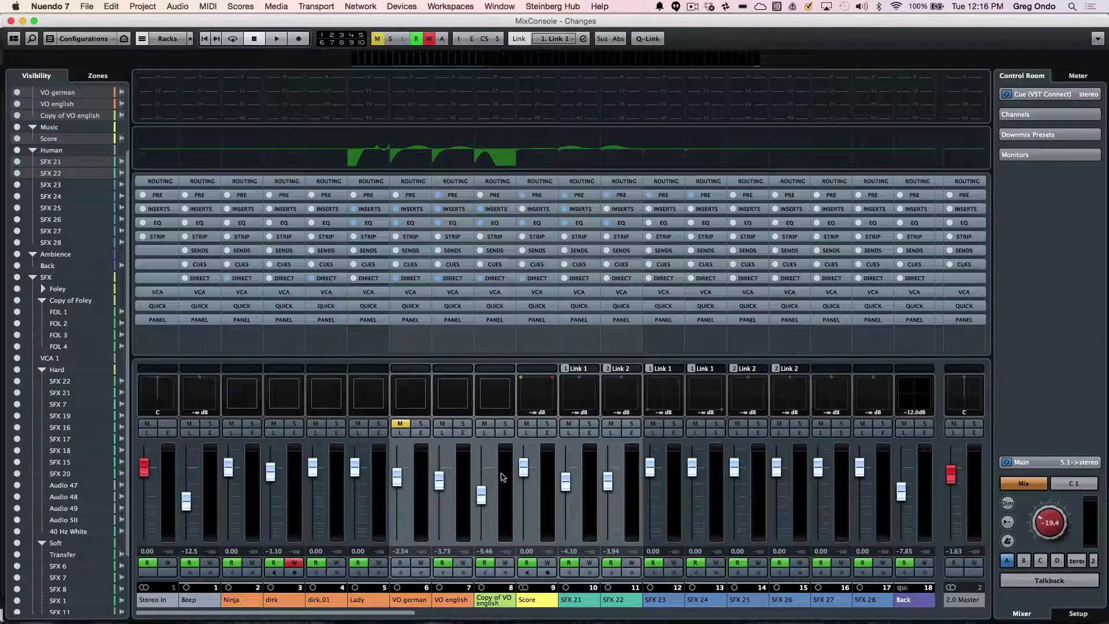
pyautogui.hscroll(7, 504, 474)
pyautogui.hscroll(-5, 503, 477)
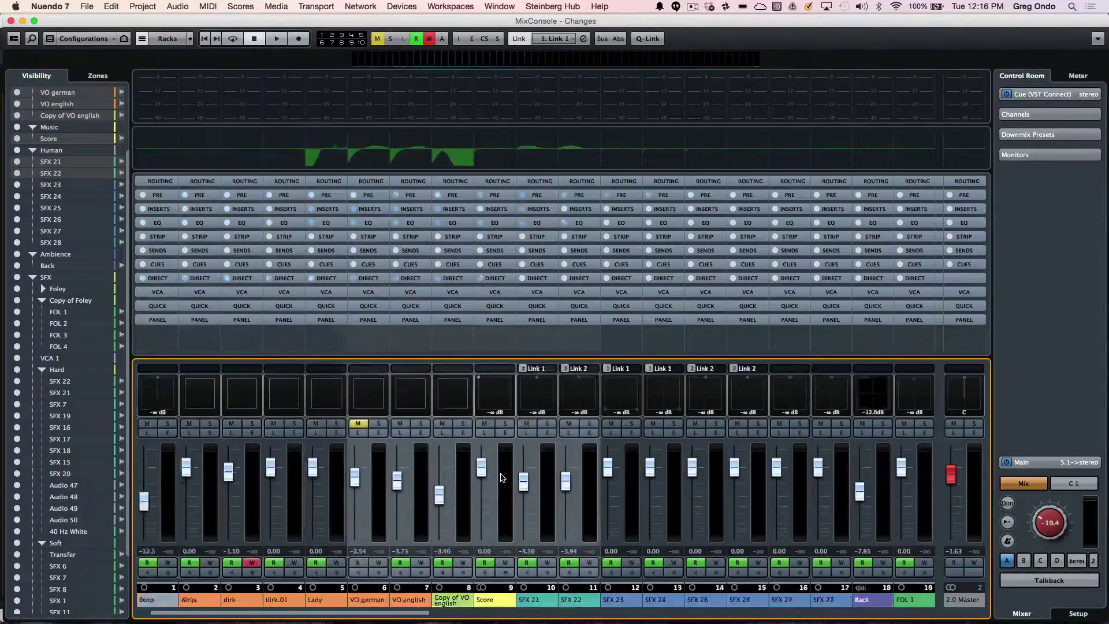
pyautogui.hscroll(-4, 504, 477)
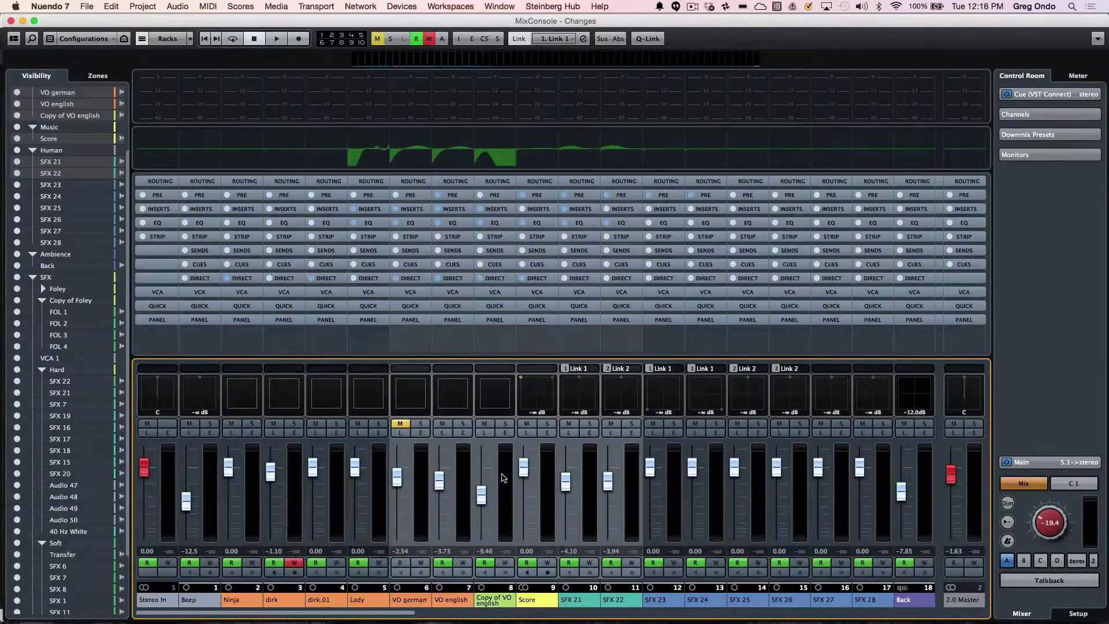
pyautogui.click(13, 39)
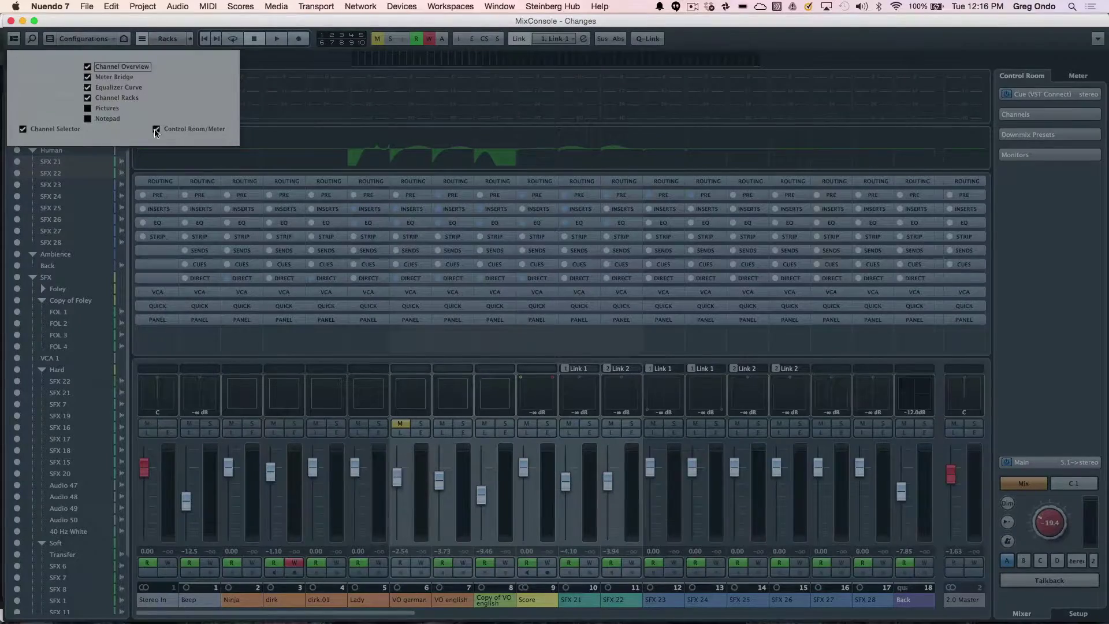
pyautogui.click(156, 129)
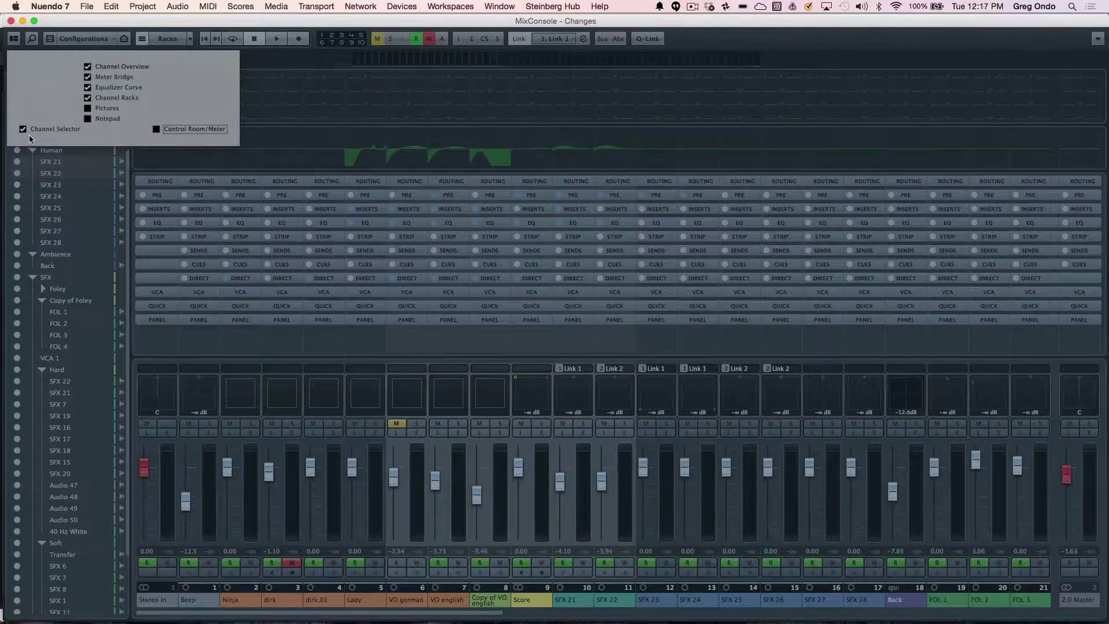
pyautogui.click(26, 130)
pyautogui.click(37, 131)
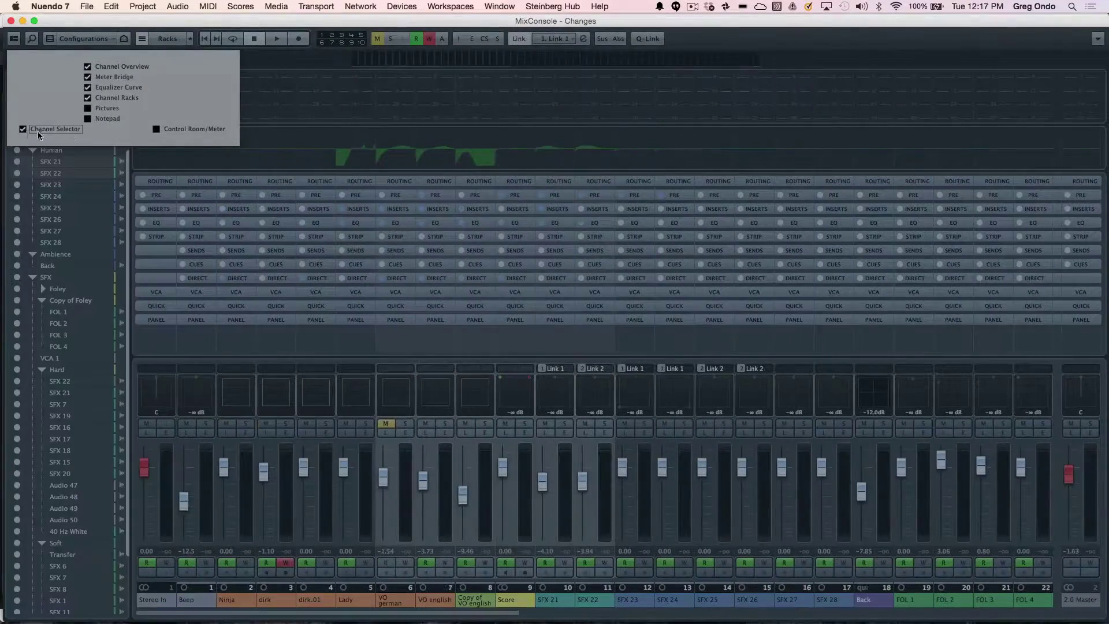
pyautogui.click(156, 129)
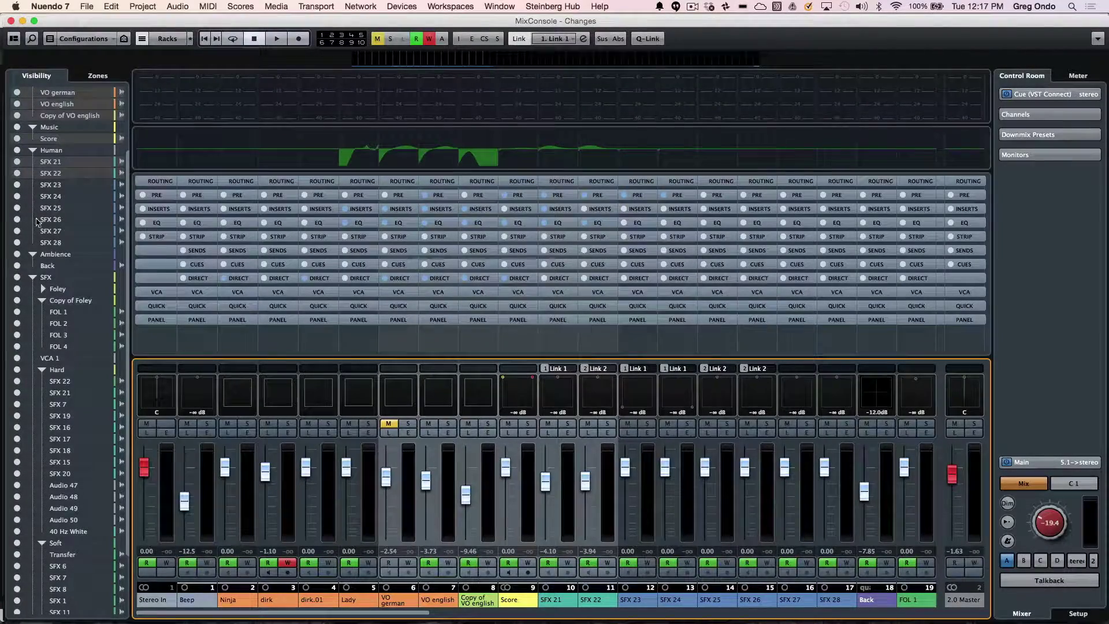
pyautogui.click(16, 185)
# Hide and re-show SFX 23, 24 and 27, then show only the Hard folder's channels.
pyautogui.click(17, 196)
pyautogui.click(17, 230)
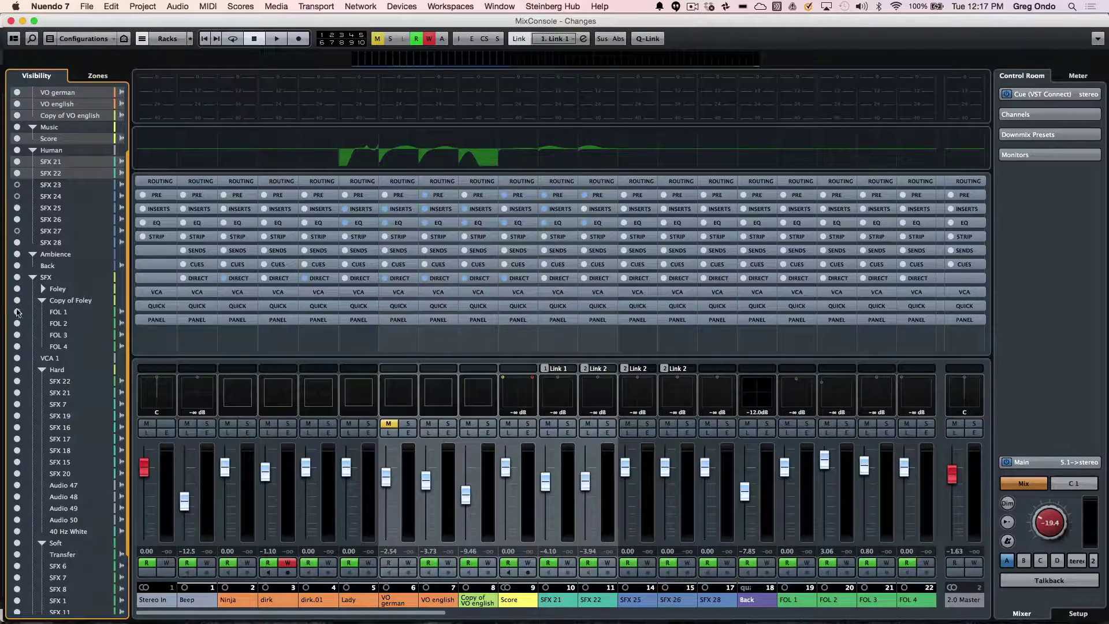
pyautogui.click(17, 231)
pyautogui.click(17, 184)
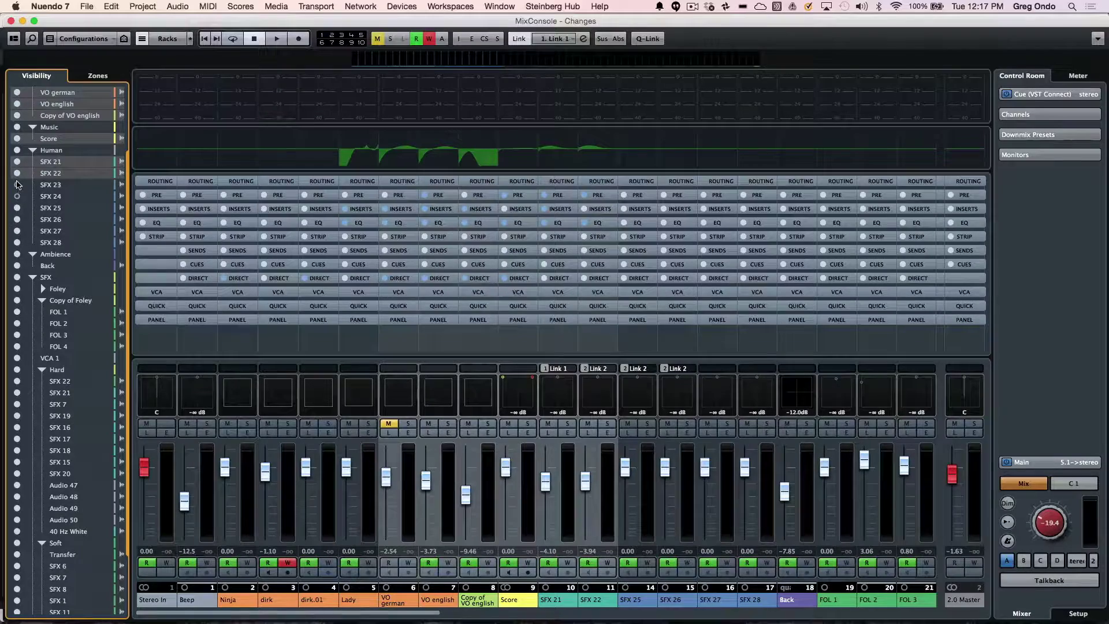
pyautogui.click(17, 197)
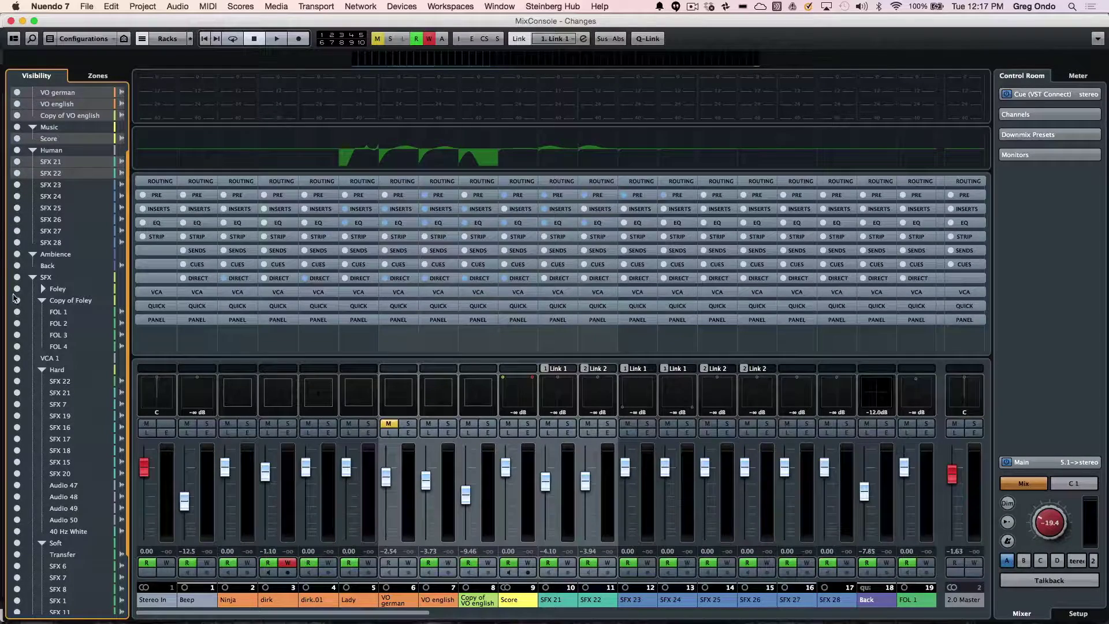
pyautogui.keyDown('alt'); pyautogui.click(17, 371); pyautogui.keyUp('alt')
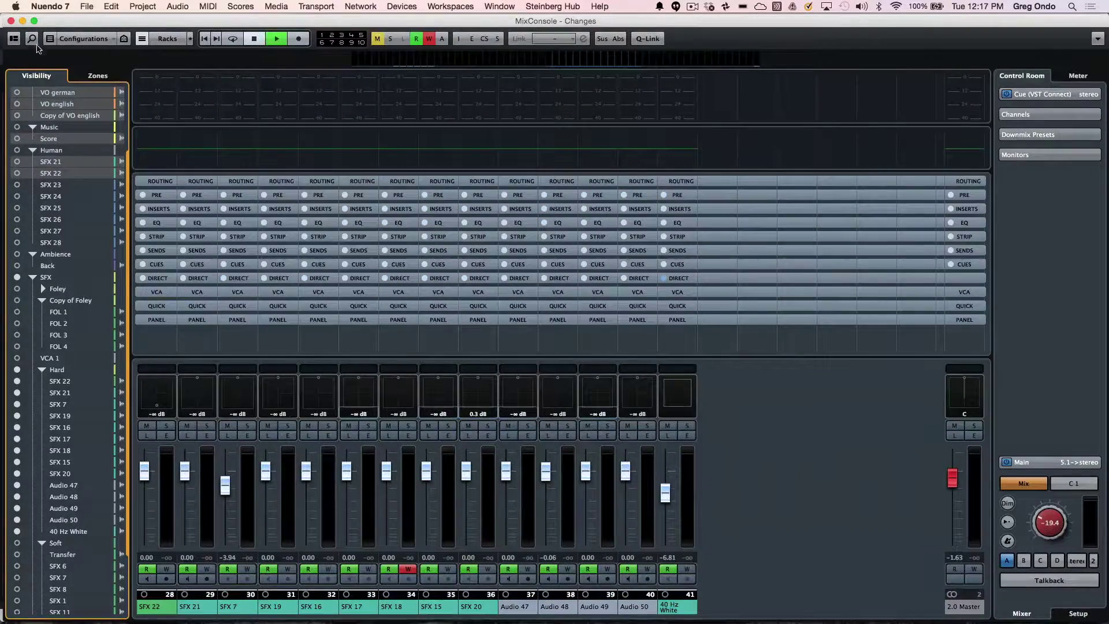
pyautogui.click(107, 41)
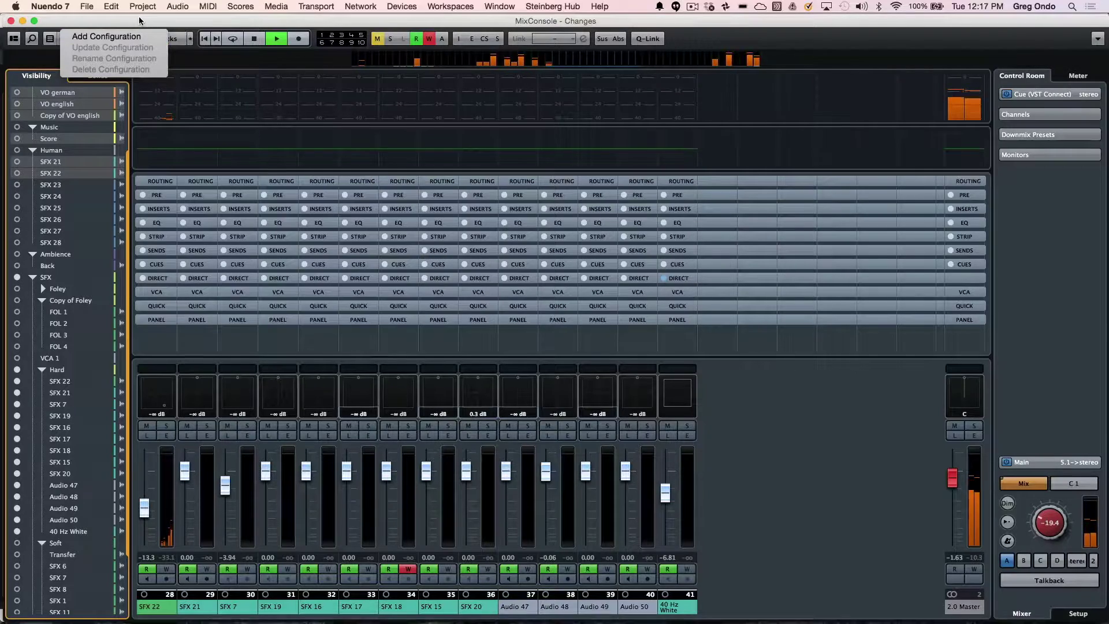
# Show all channels from the Channel Visibility menu.
pyautogui.click(137, 39)
pyautogui.click(137, 39)
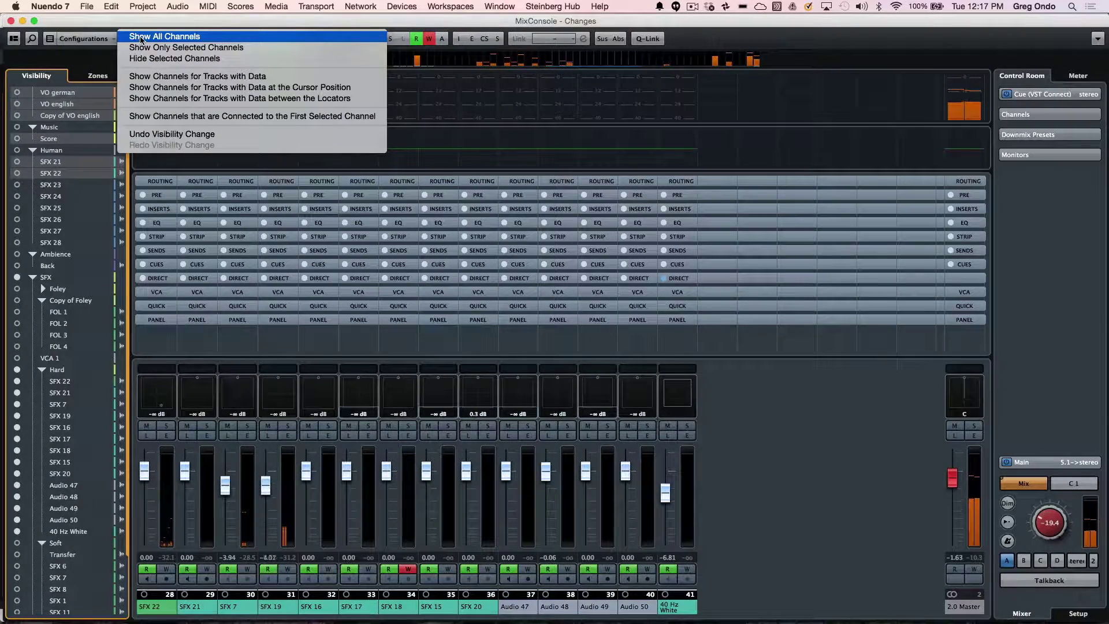
pyautogui.click(140, 39)
# Show only channels with data at the cursor position, then show all channels again.
pyautogui.click(126, 40)
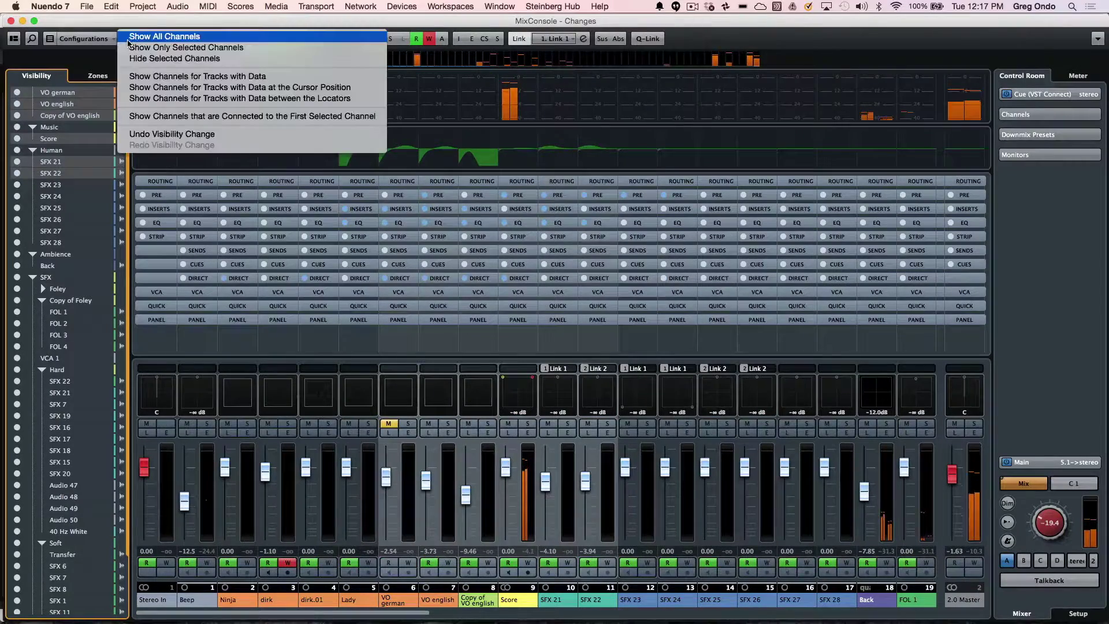
pyautogui.click(294, 92)
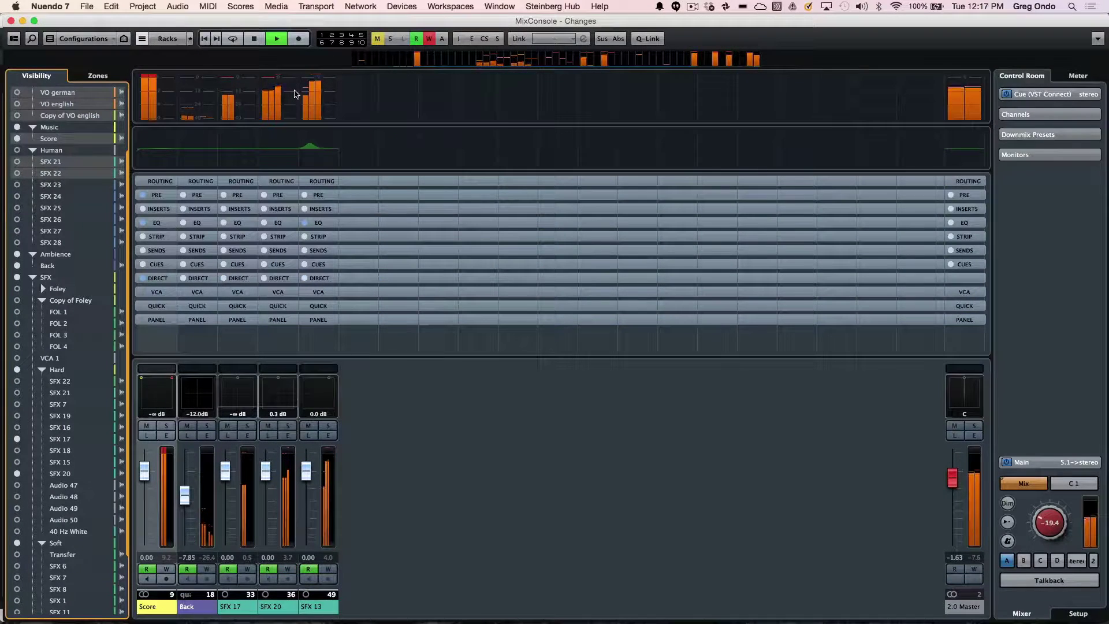
pyautogui.click(126, 41)
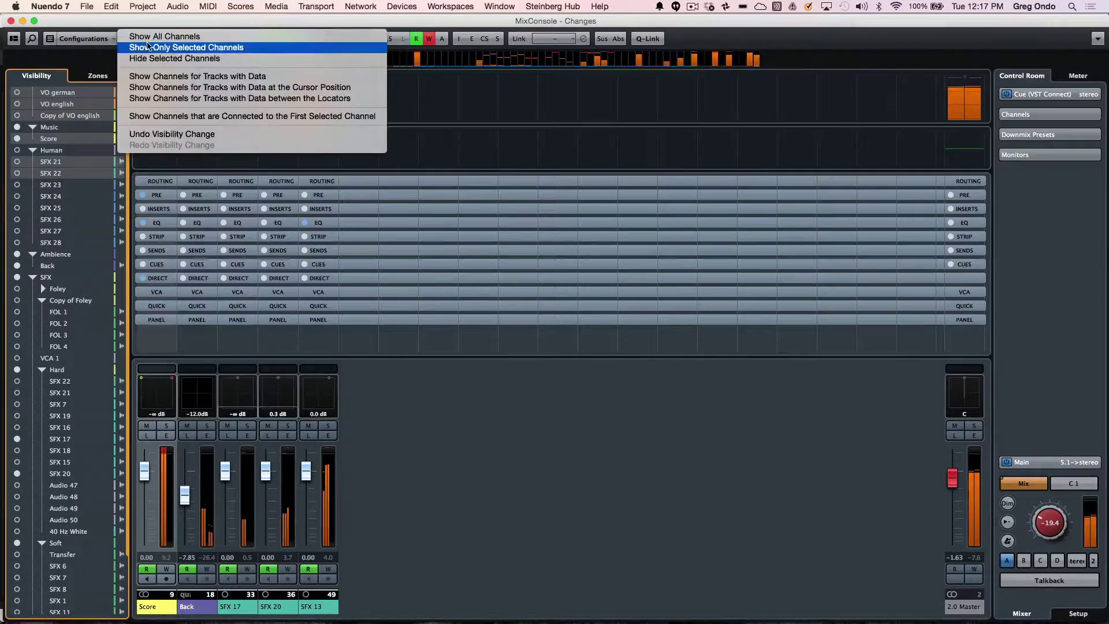
pyautogui.click(150, 40)
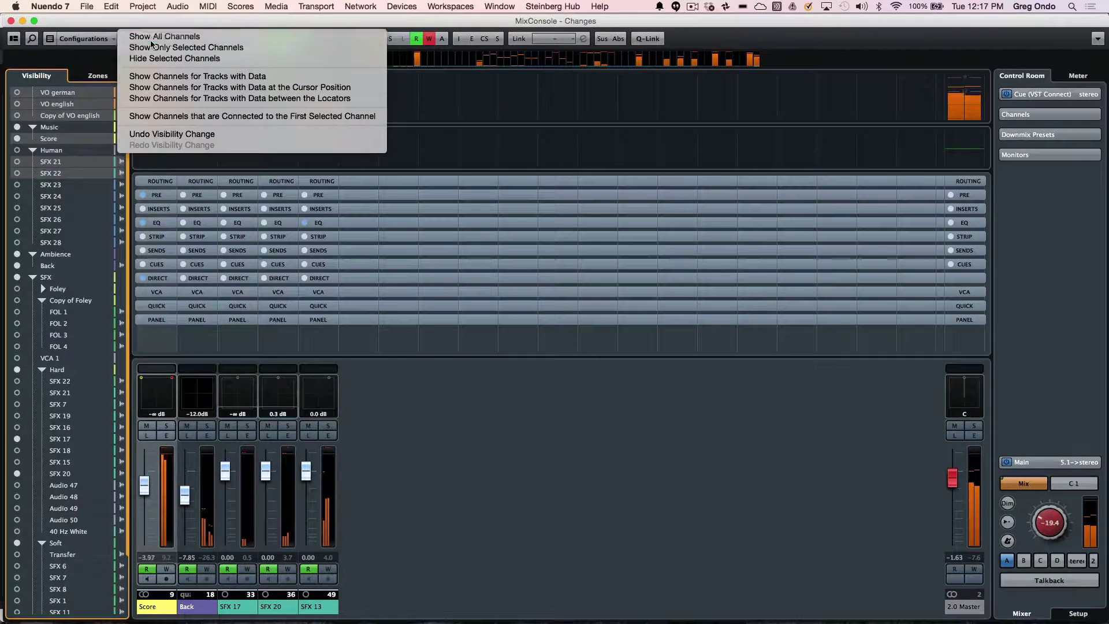
# Stop playback and, in the Zones list, pin the 2.0 Master left, then return it right.
pyautogui.press('space')
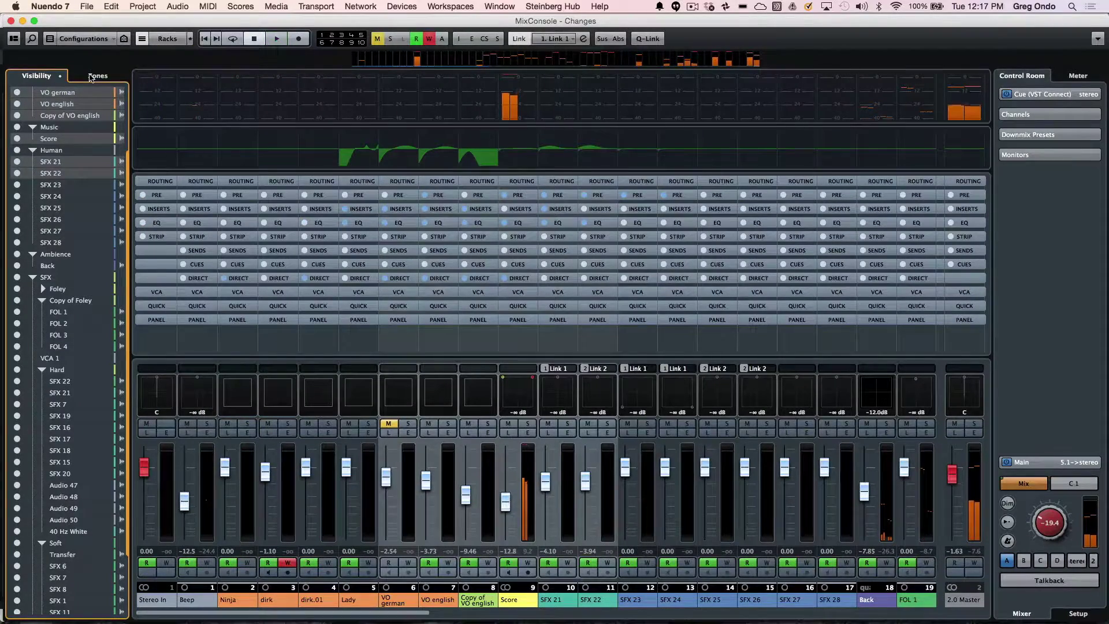
pyautogui.click(98, 76)
pyautogui.scroll(-3, 42, 302)
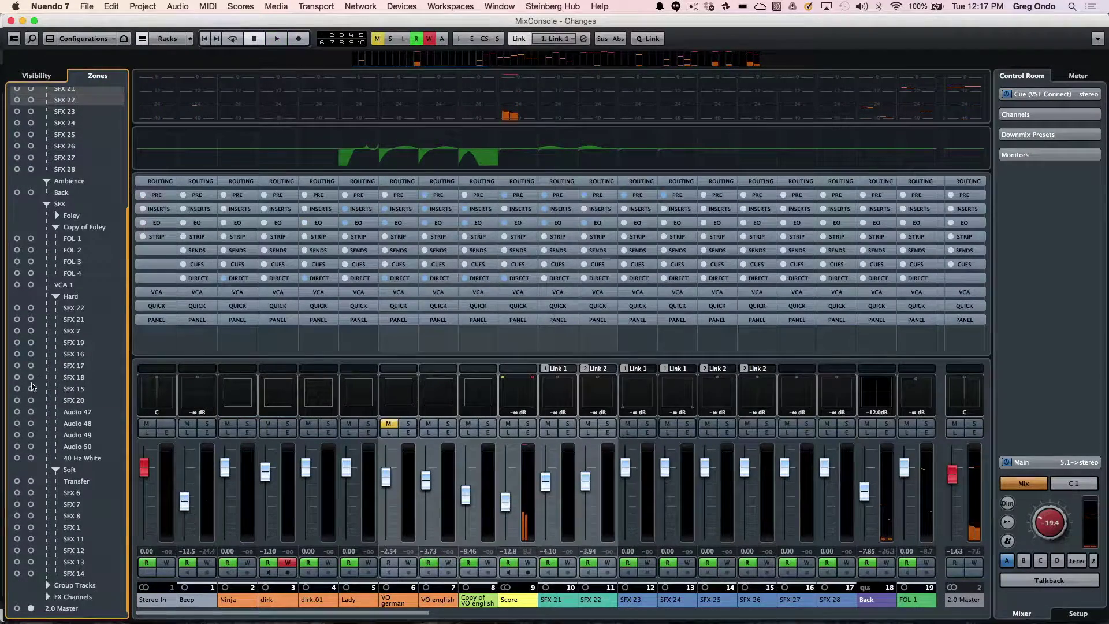
pyautogui.click(17, 608)
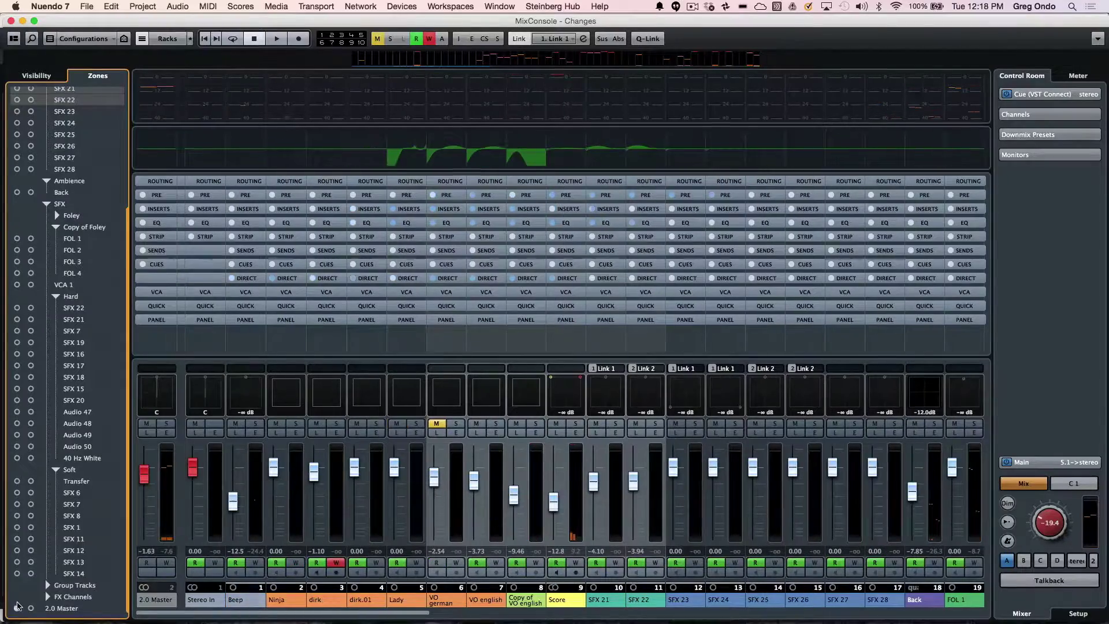
pyautogui.click(32, 608)
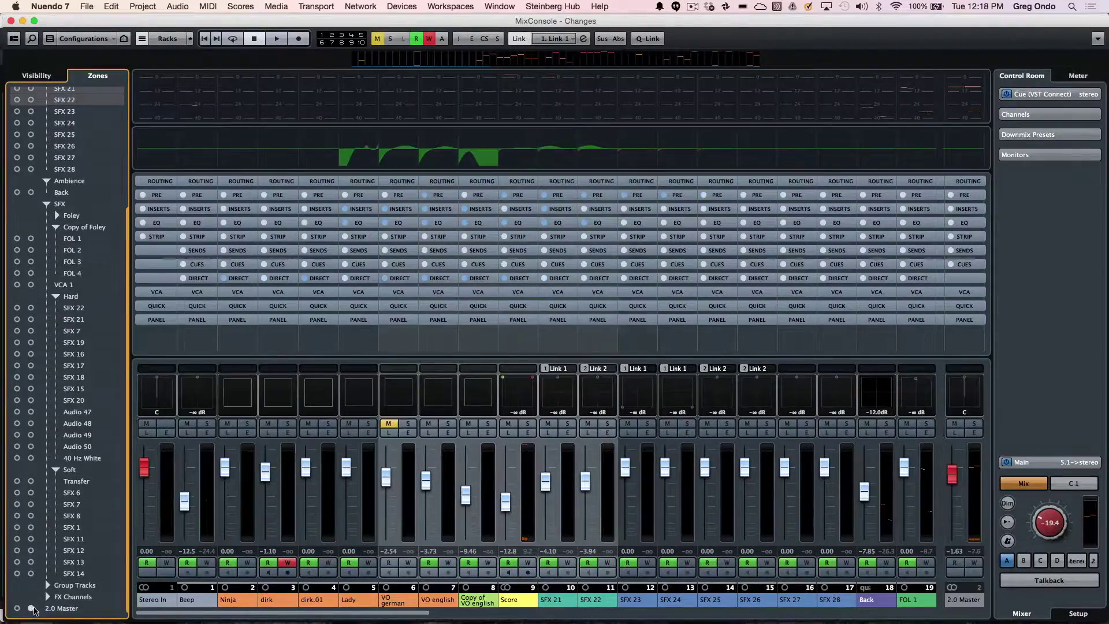
# Pin SFX 14 to the left zone, then unpin it again.
pyautogui.moveTo(329, 614); pyautogui.dragTo(508, 617)
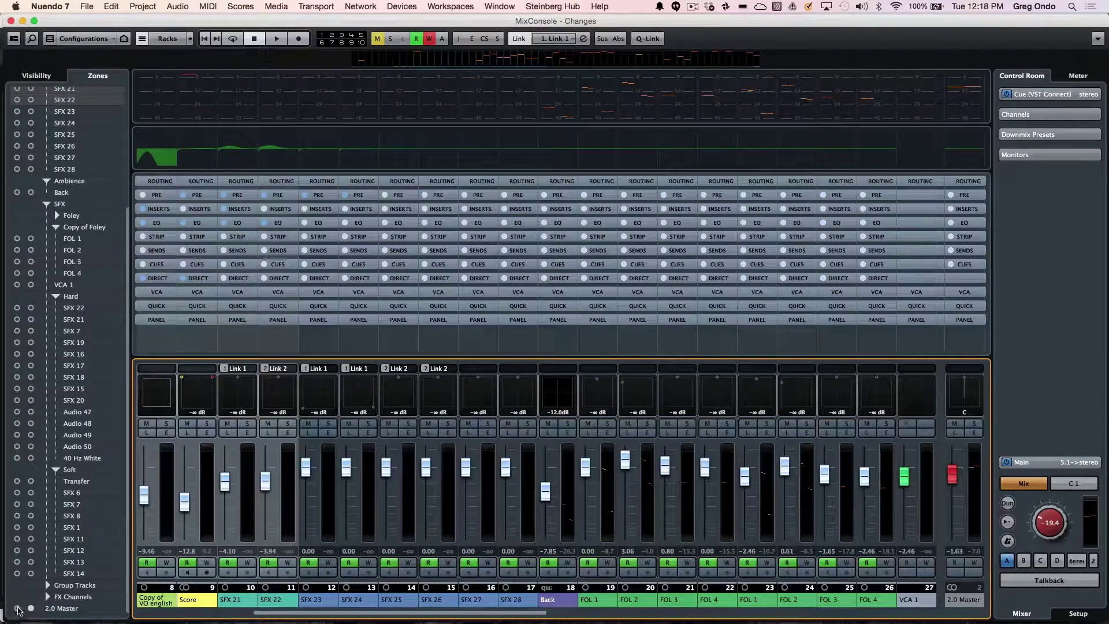
pyautogui.click(17, 573)
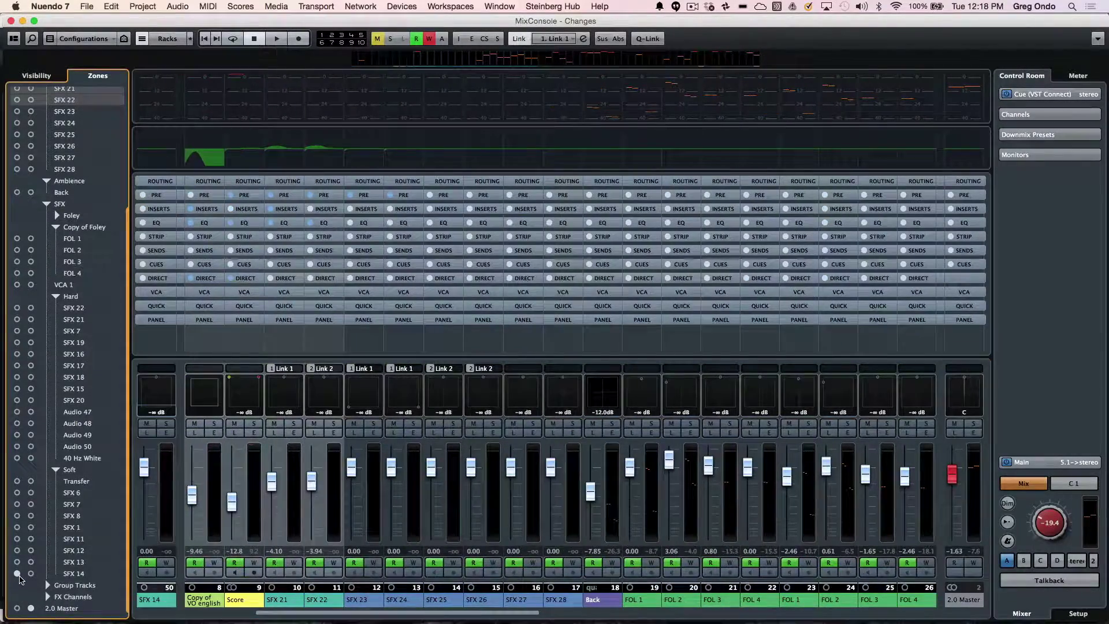
pyautogui.click(17, 574)
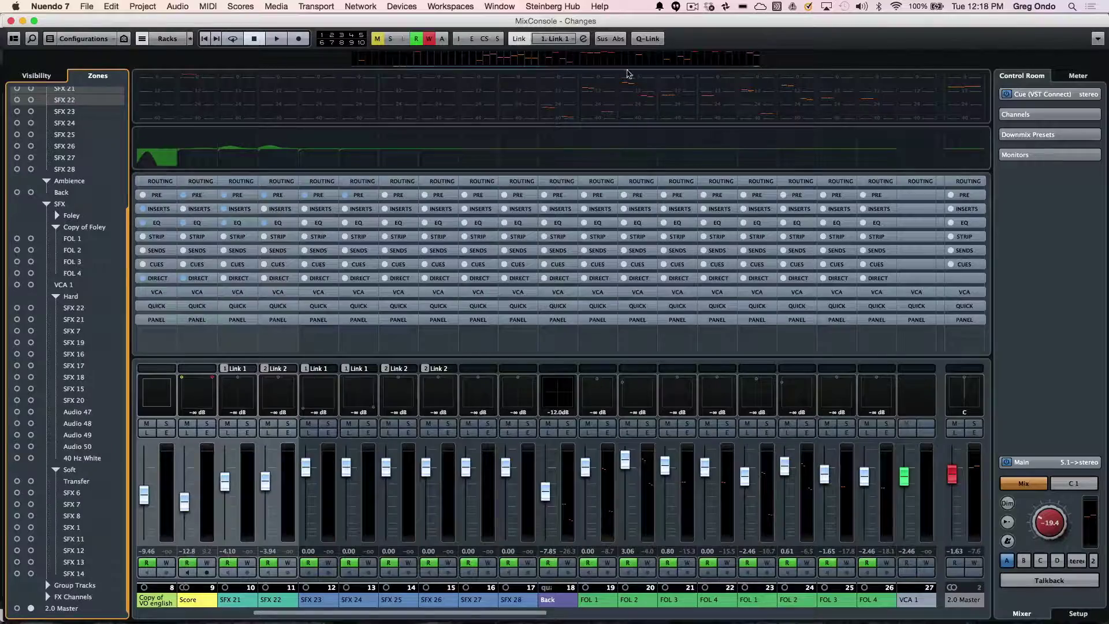
# Start playback, jump to channels 36–55, and make the meter bridge slightly taller.
pyautogui.press('space')
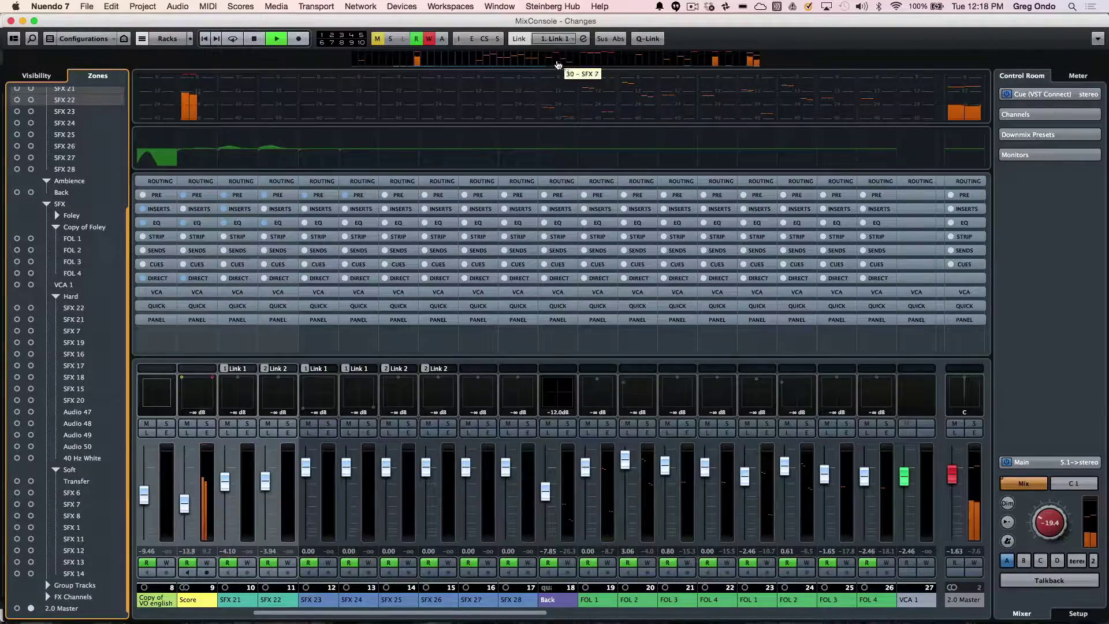
pyautogui.click(757, 65)
pyautogui.moveTo(758, 66); pyautogui.dragTo(480, 59)
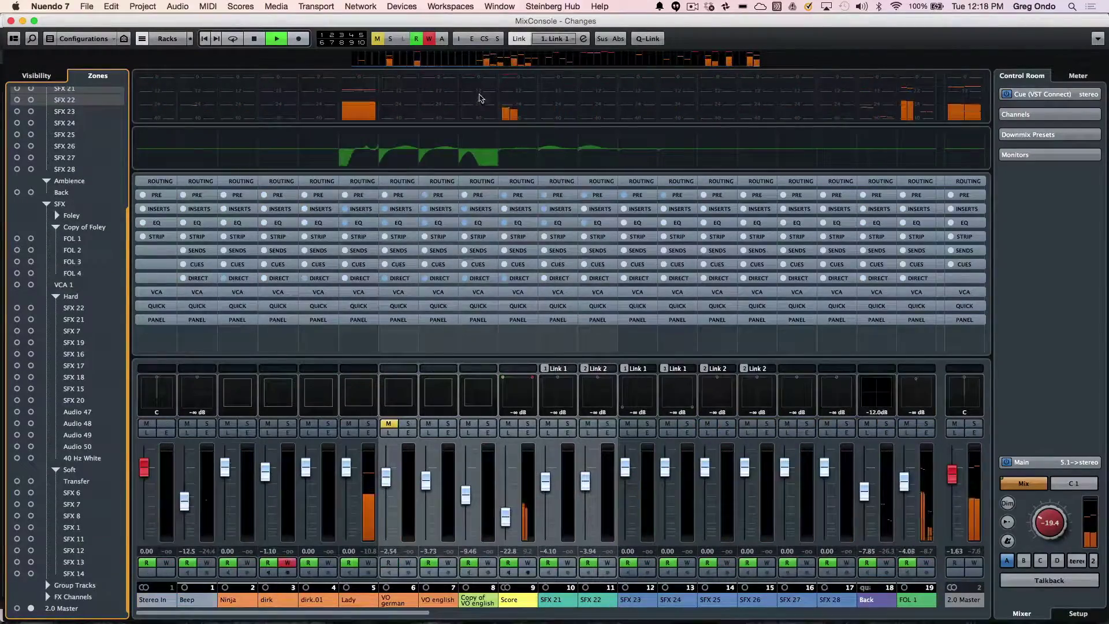
pyautogui.moveTo(474, 125); pyautogui.dragTo(473, 132)
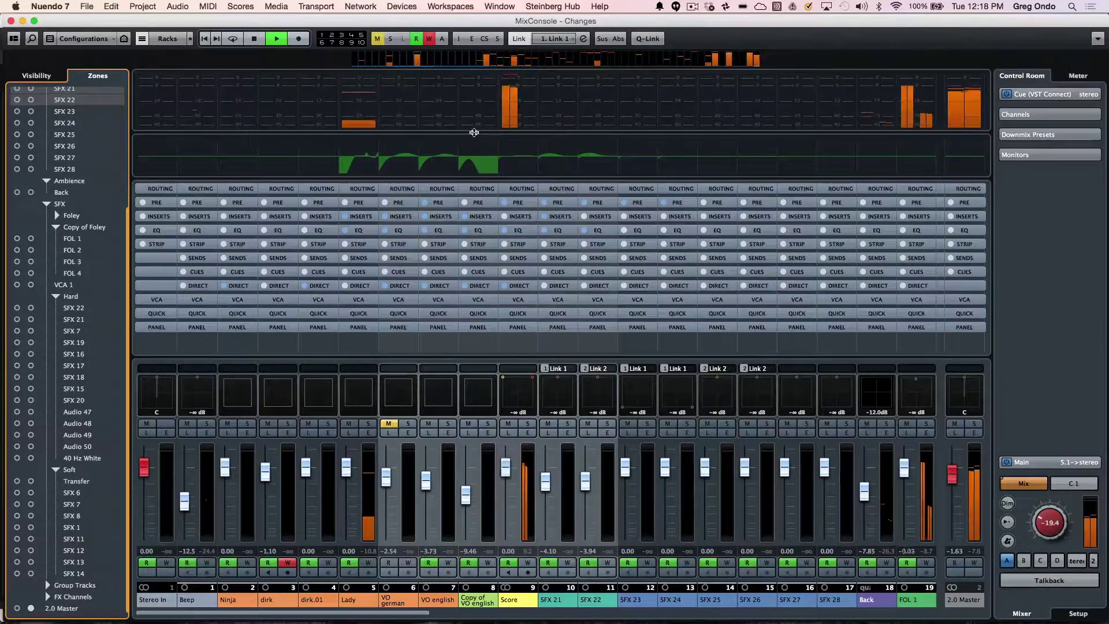
# Switch the meters to the Wave display and view channels 22–41.
pyautogui.rightClick(495, 96)
pyautogui.moveTo(531, 104)
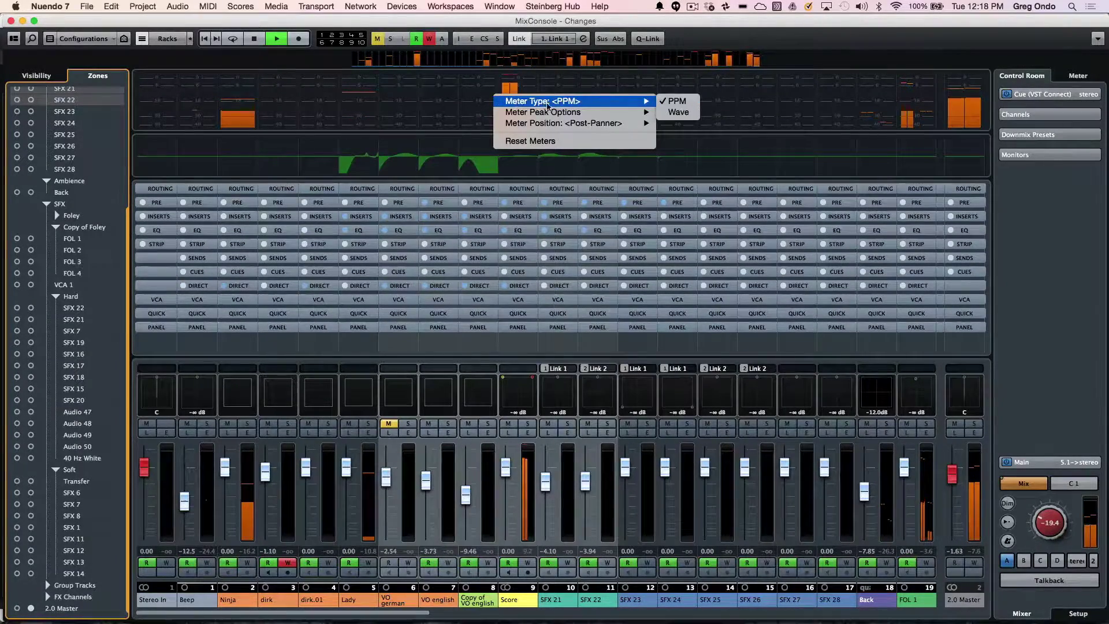
pyautogui.click(688, 118)
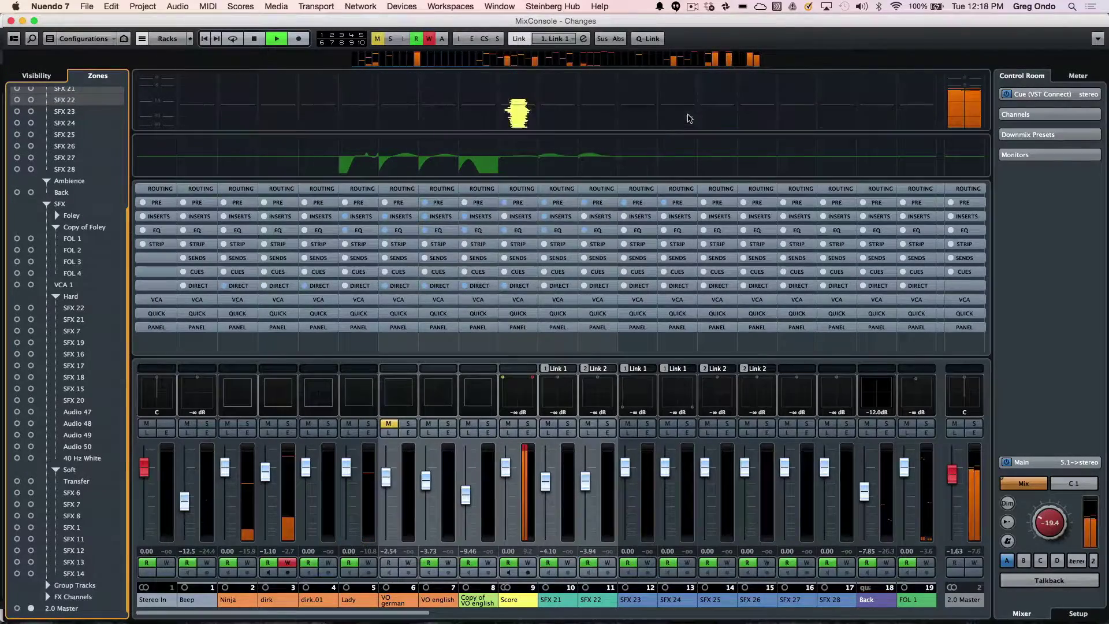
pyautogui.click(534, 64)
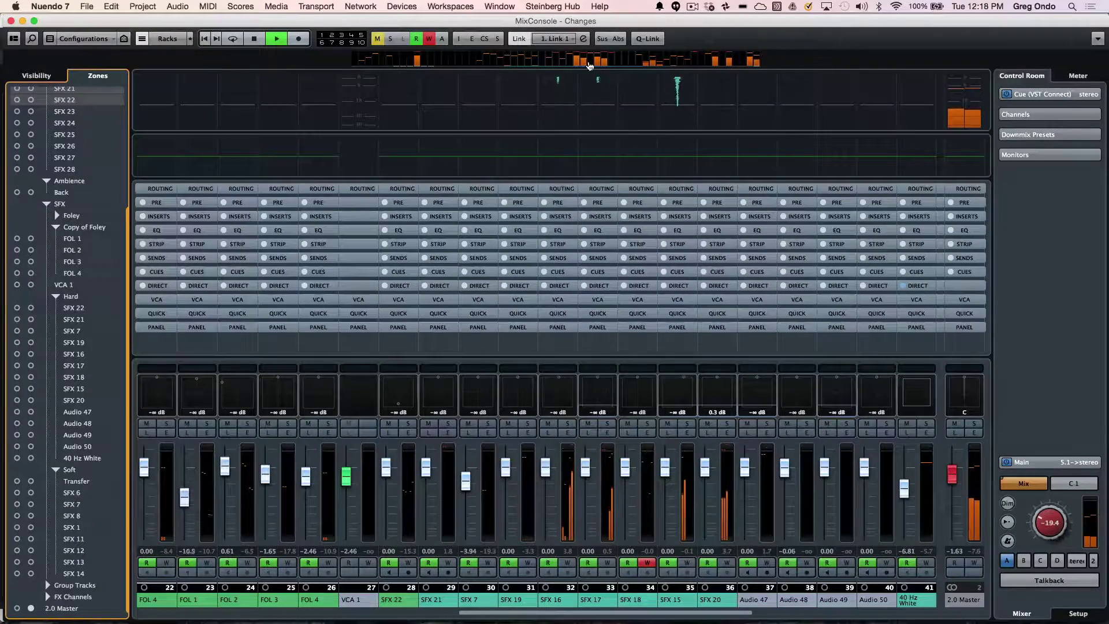
# Set the meter type back to PPM, review metering positions, and return to channels 1–19.
pyautogui.rightClick(566, 99)
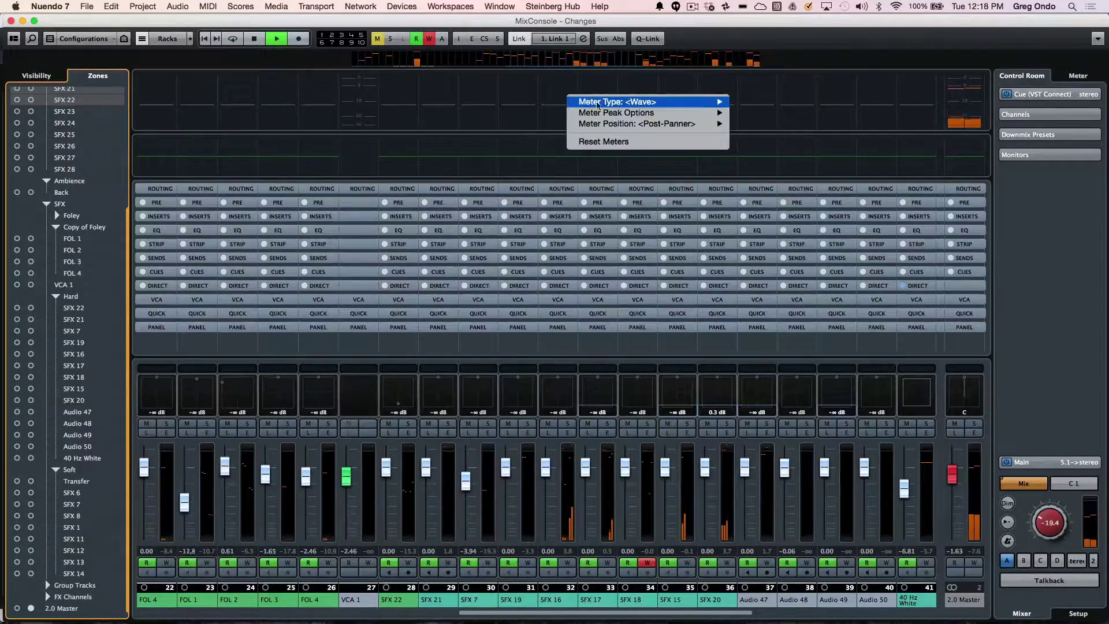
pyautogui.moveTo(716, 102)
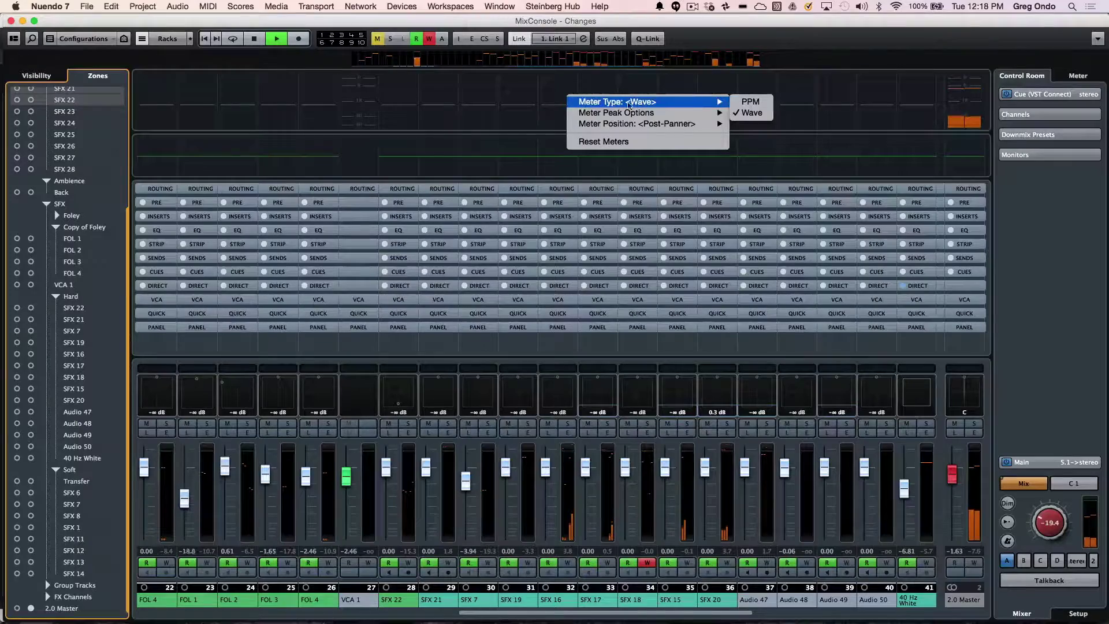
pyautogui.click(750, 103)
pyautogui.rightClick(681, 99)
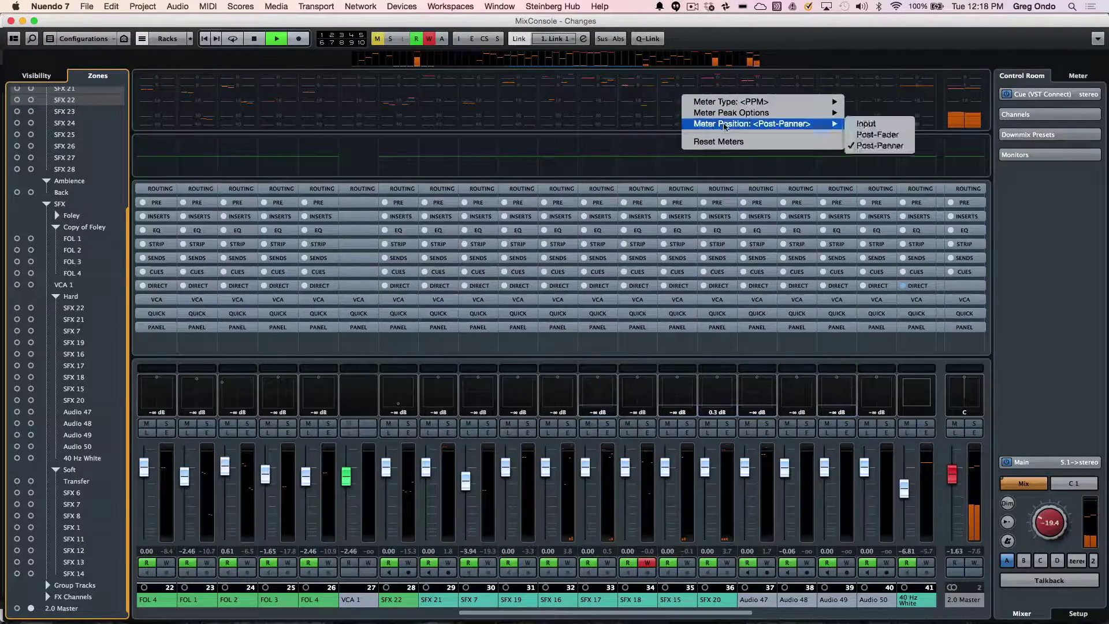
pyautogui.moveTo(728, 125)
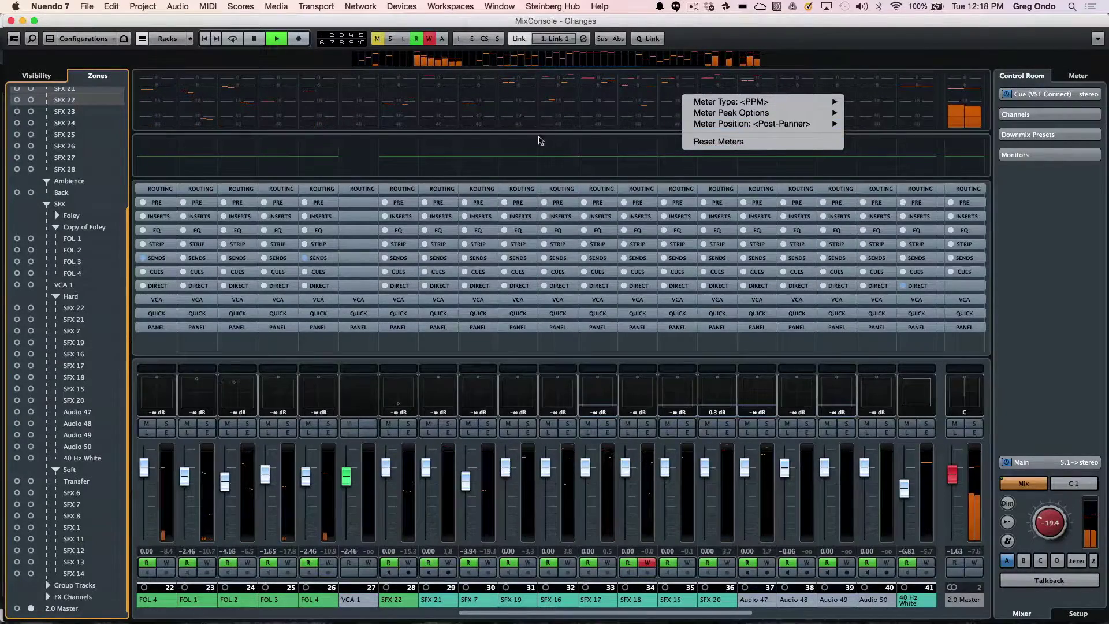
pyautogui.click(516, 104)
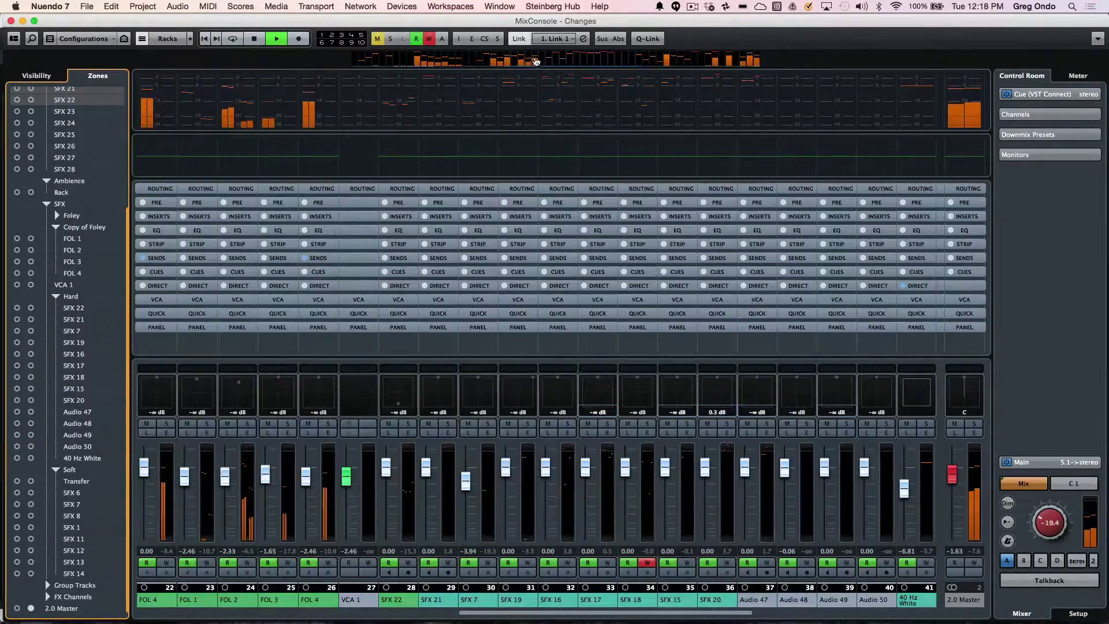
pyautogui.click(475, 57)
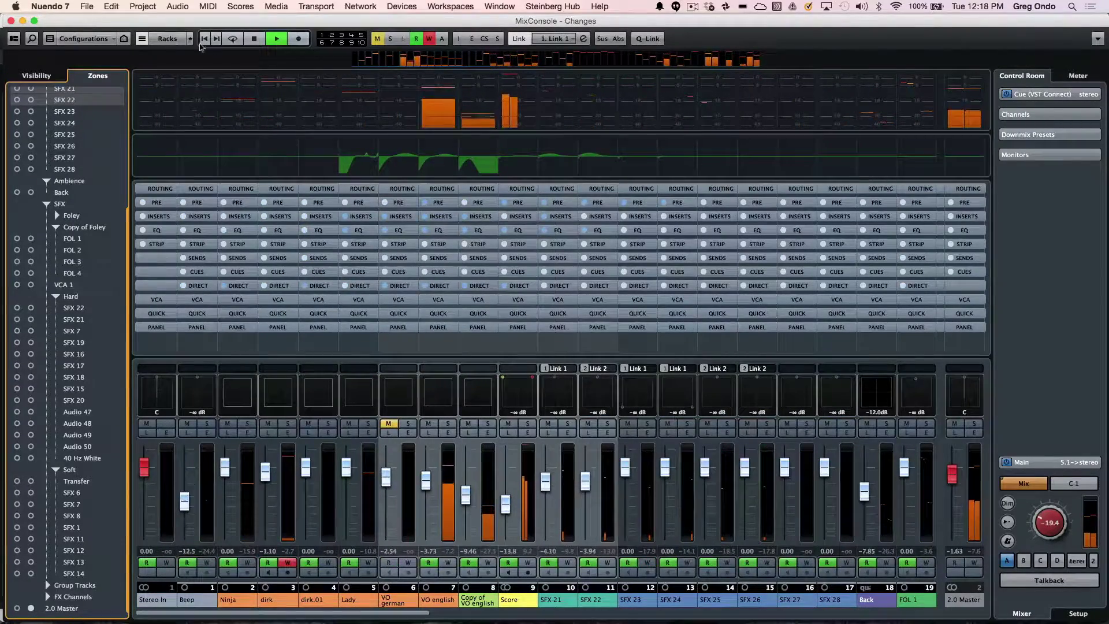
# Stop playback and restart it.
pyautogui.click(254, 38)
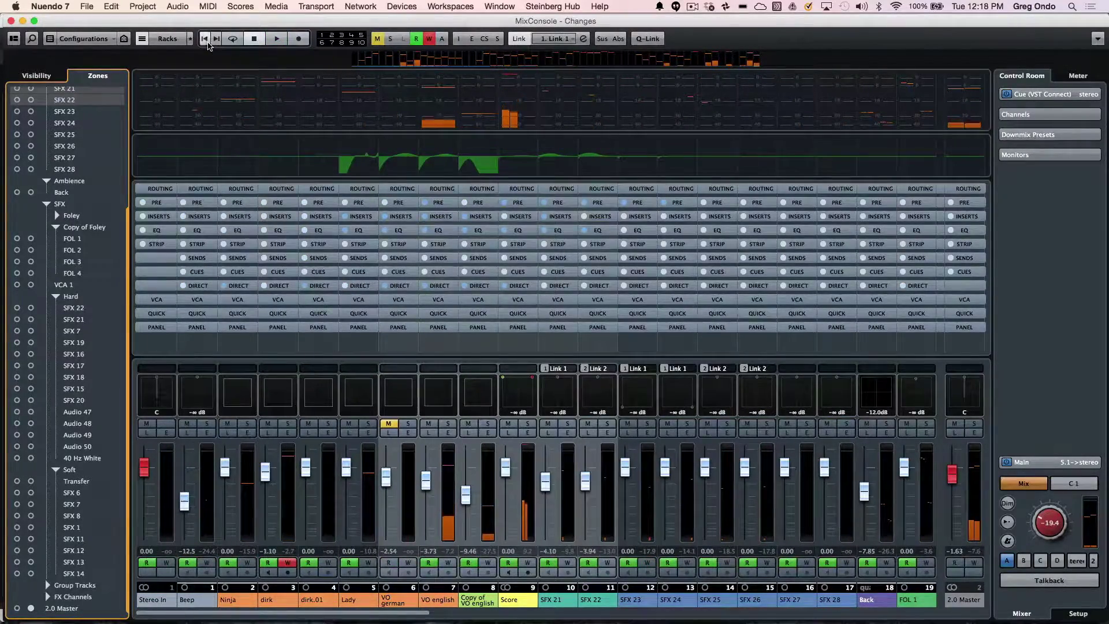
pyautogui.click(205, 38)
pyautogui.press('space')
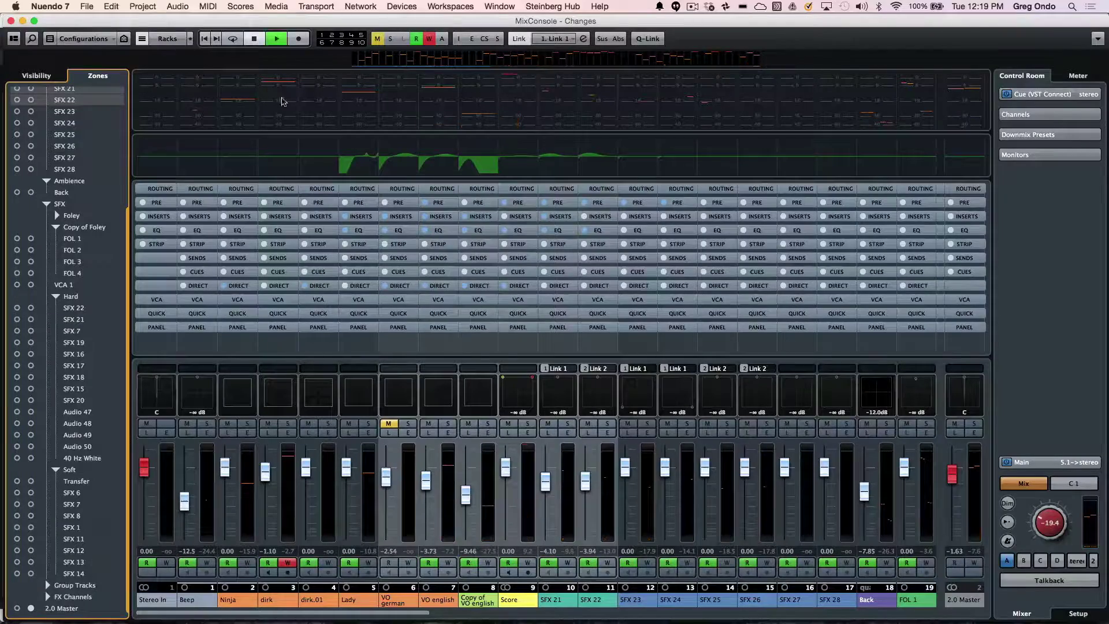
# Drag the Score channel's EQ band 2 to 3.51 kHz with a 1.6 dB boost, then stop playback.
pyautogui.click(511, 157)
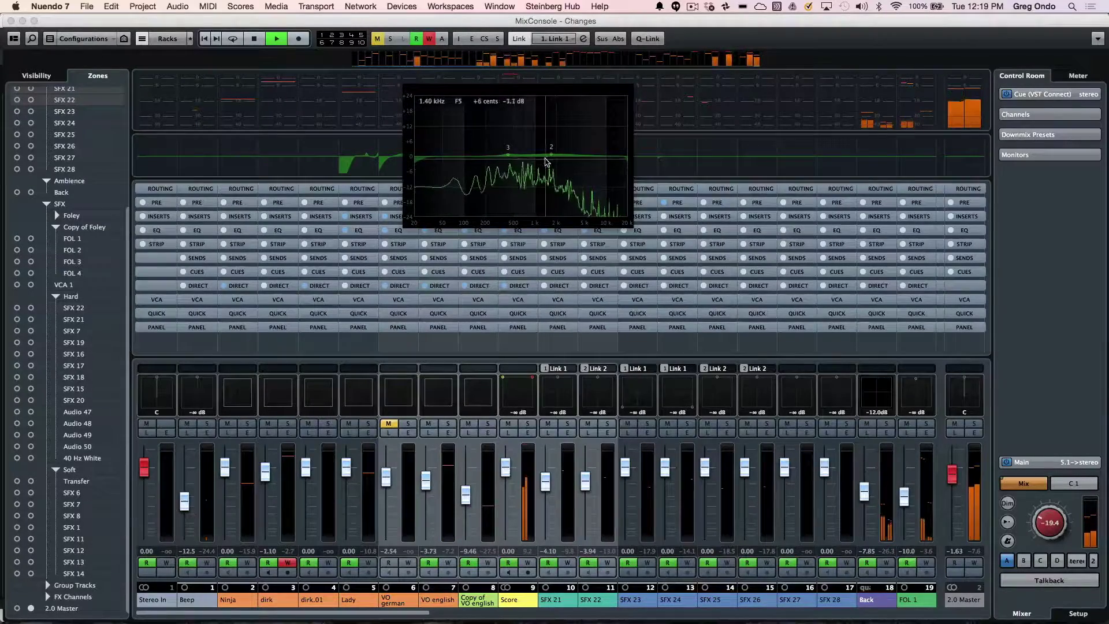
pyautogui.moveTo(546, 161); pyautogui.dragTo(544, 134)
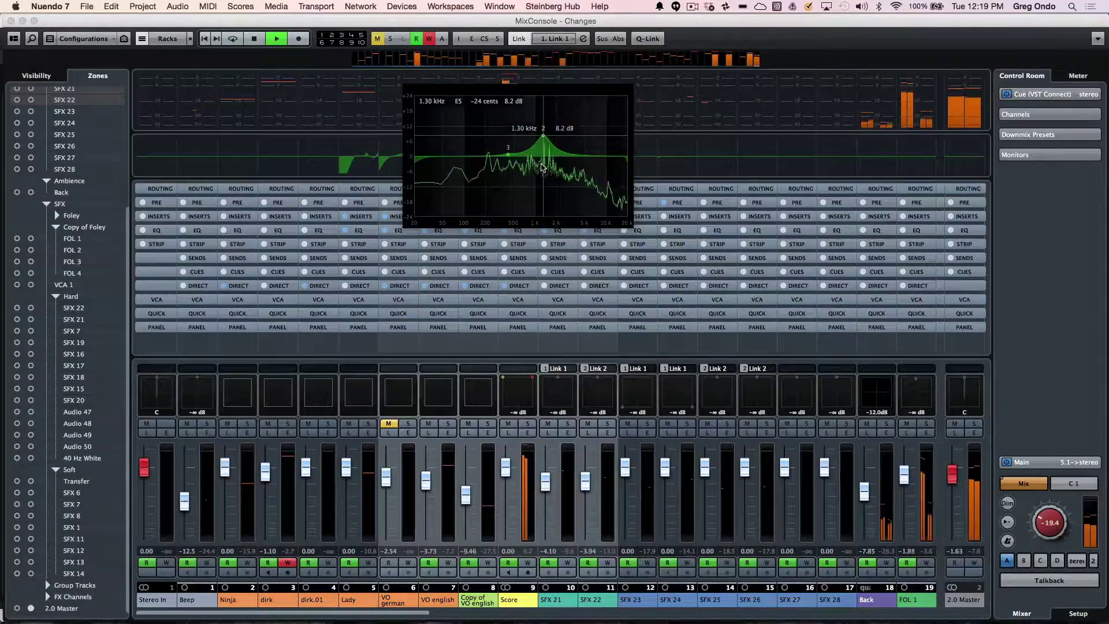
pyautogui.moveTo(536, 126); pyautogui.dragTo(560, 130)
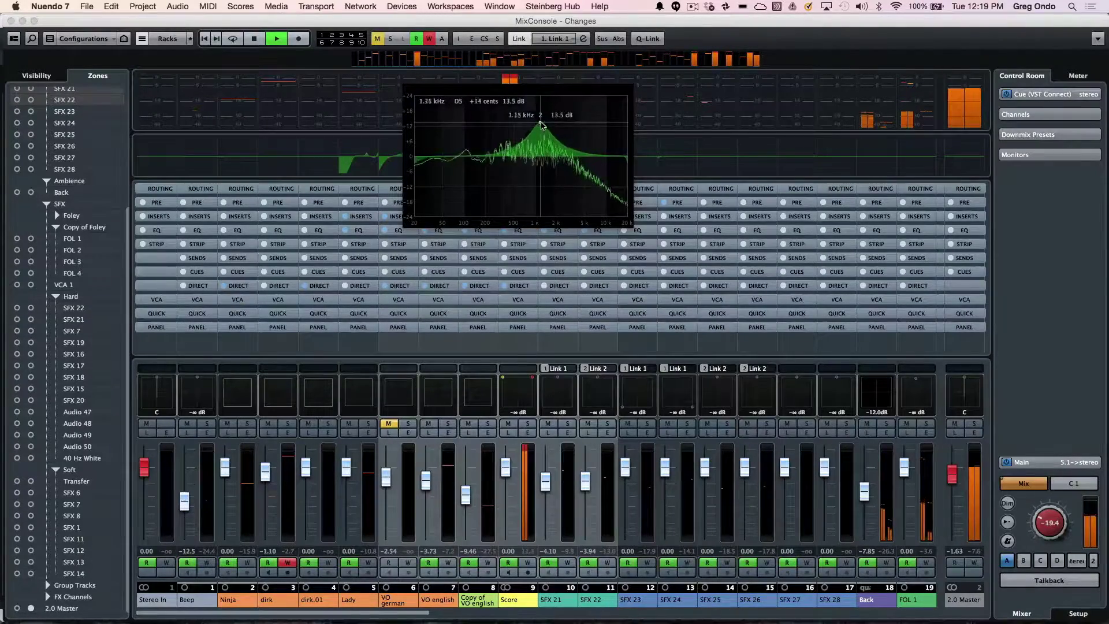
pyautogui.moveTo(541, 124); pyautogui.dragTo(574, 156)
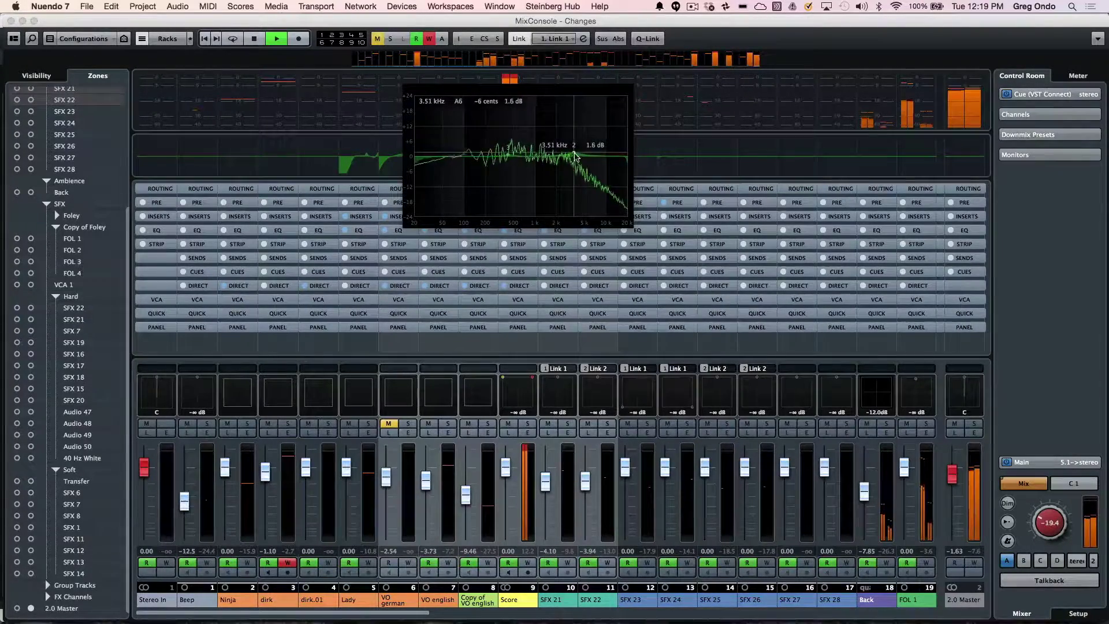
pyautogui.press('space')
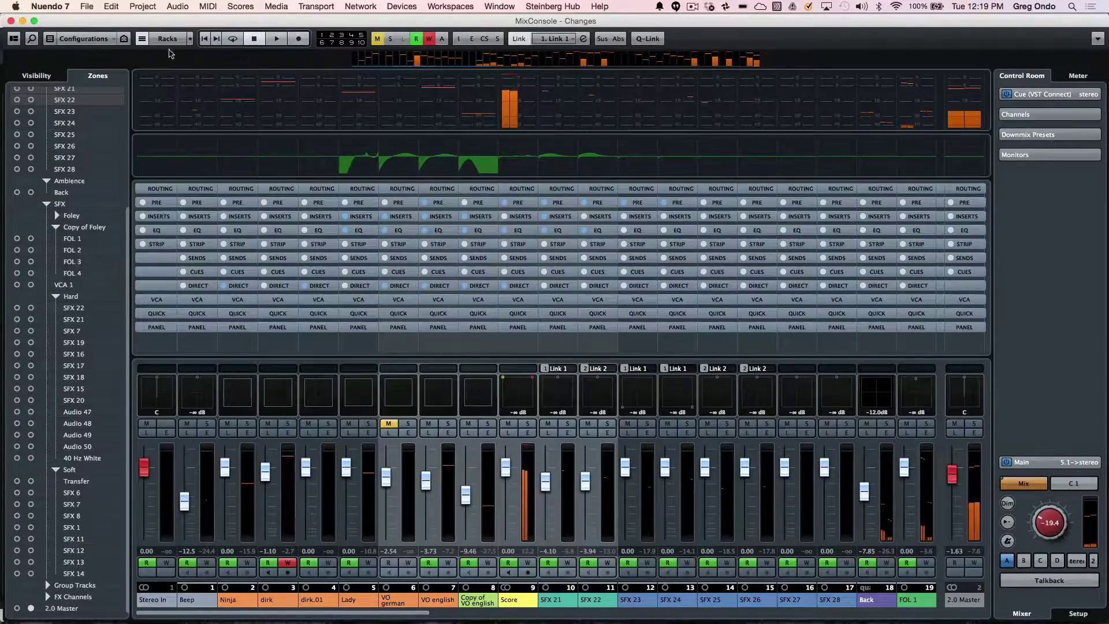
pyautogui.click(18, 38)
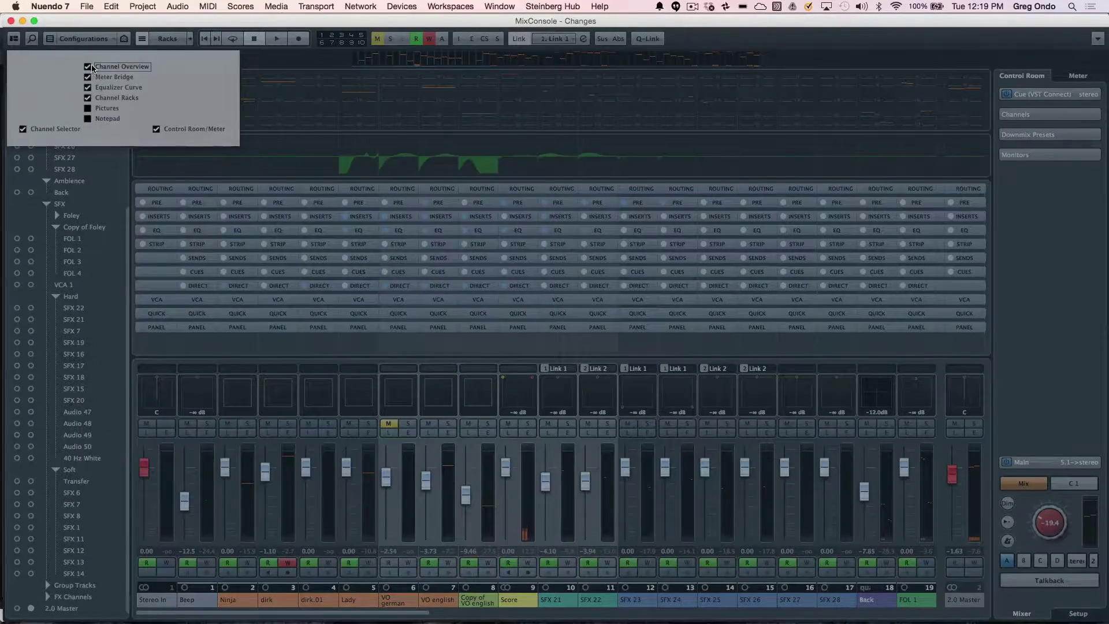
# Hide the Channel Overview and Meter Bridge sections.
pyautogui.click(89, 67)
pyautogui.click(88, 77)
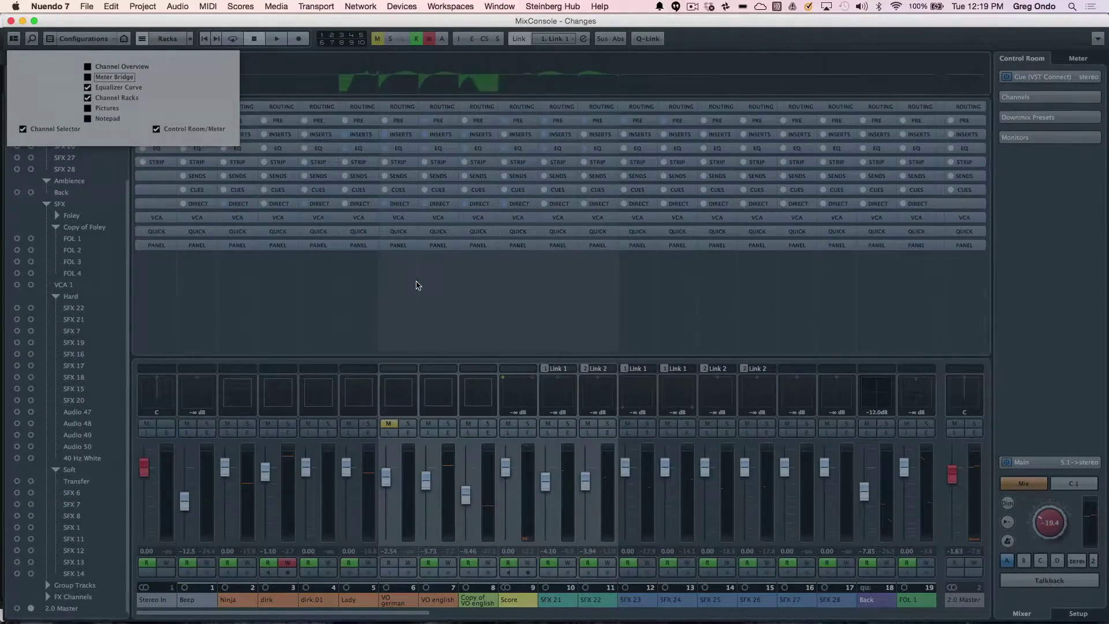
pyautogui.click(418, 285)
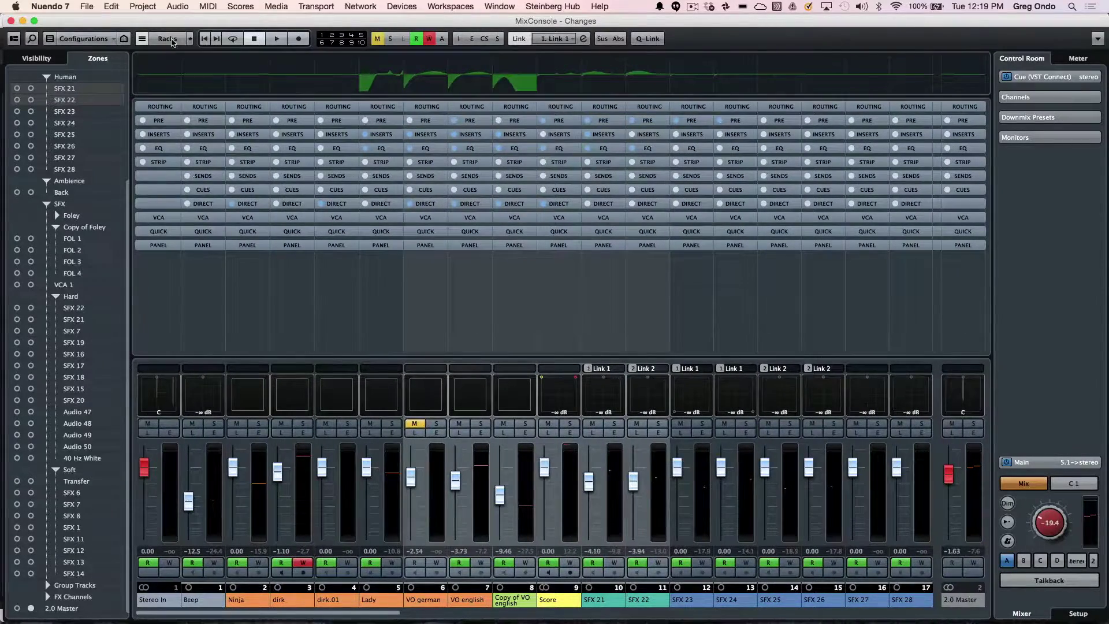
# Expand the Routing rack for all channels.
pyautogui.click(169, 40)
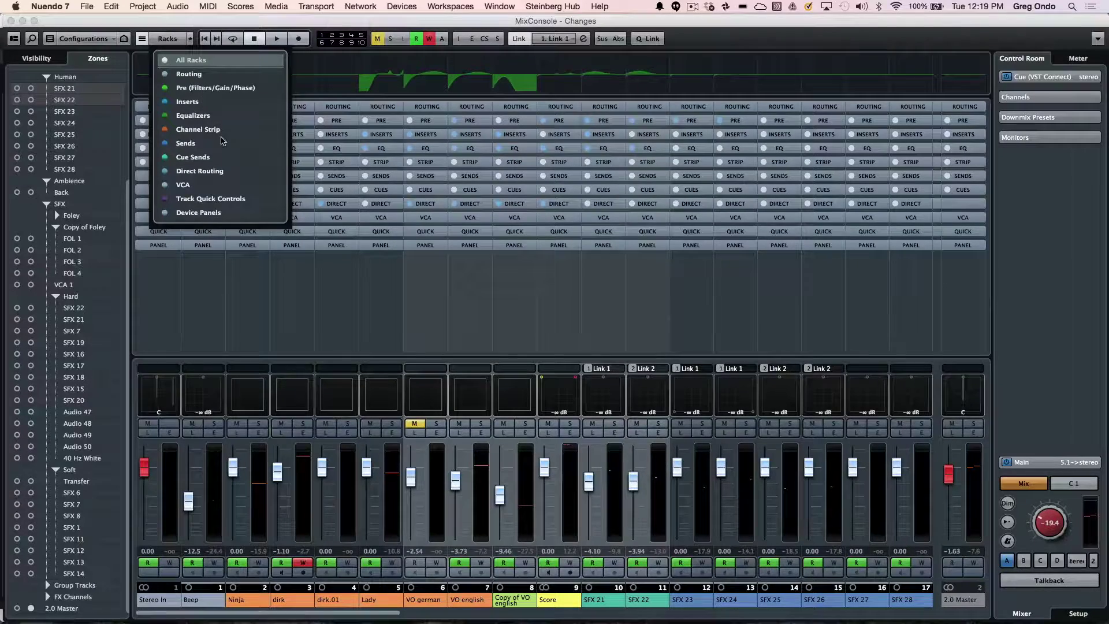
pyautogui.click(260, 289)
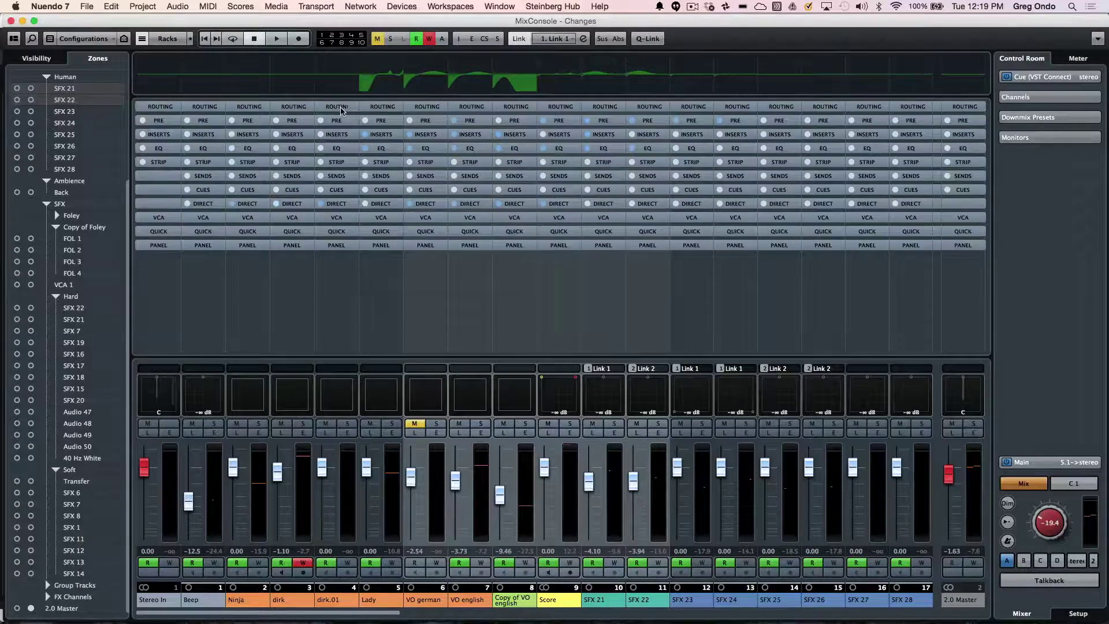
pyautogui.click(343, 109)
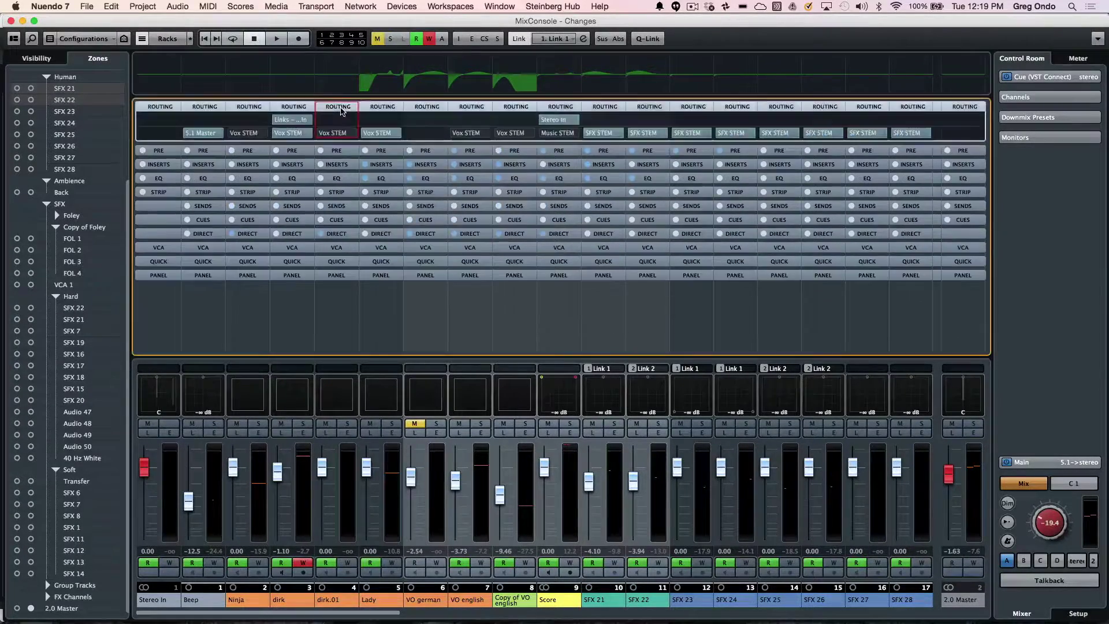
pyautogui.click(301, 508)
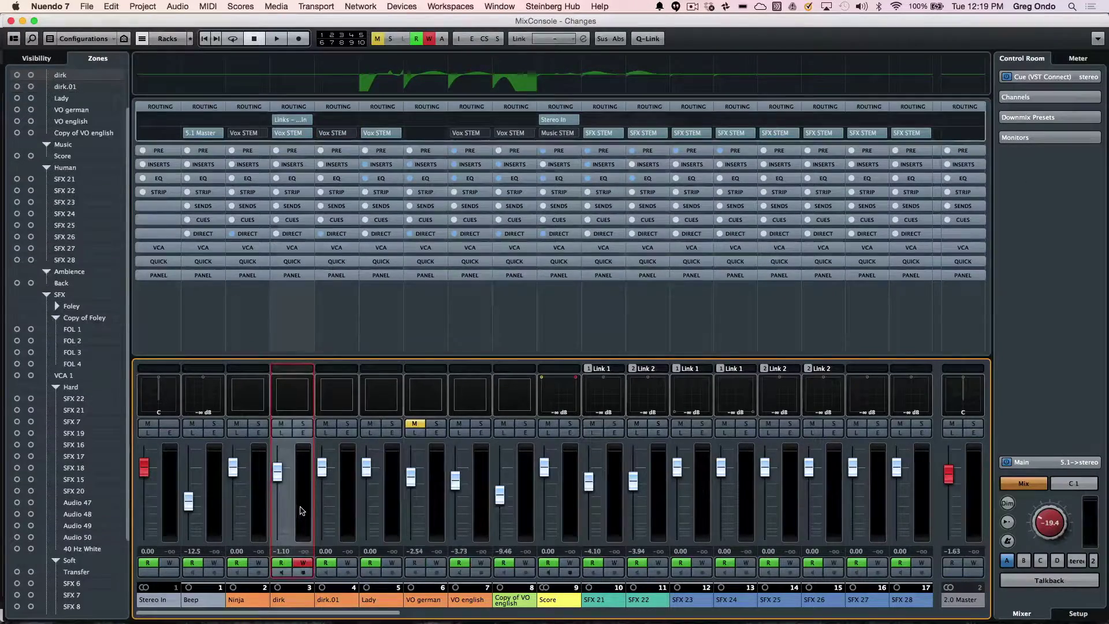
pyautogui.click(480, 495)
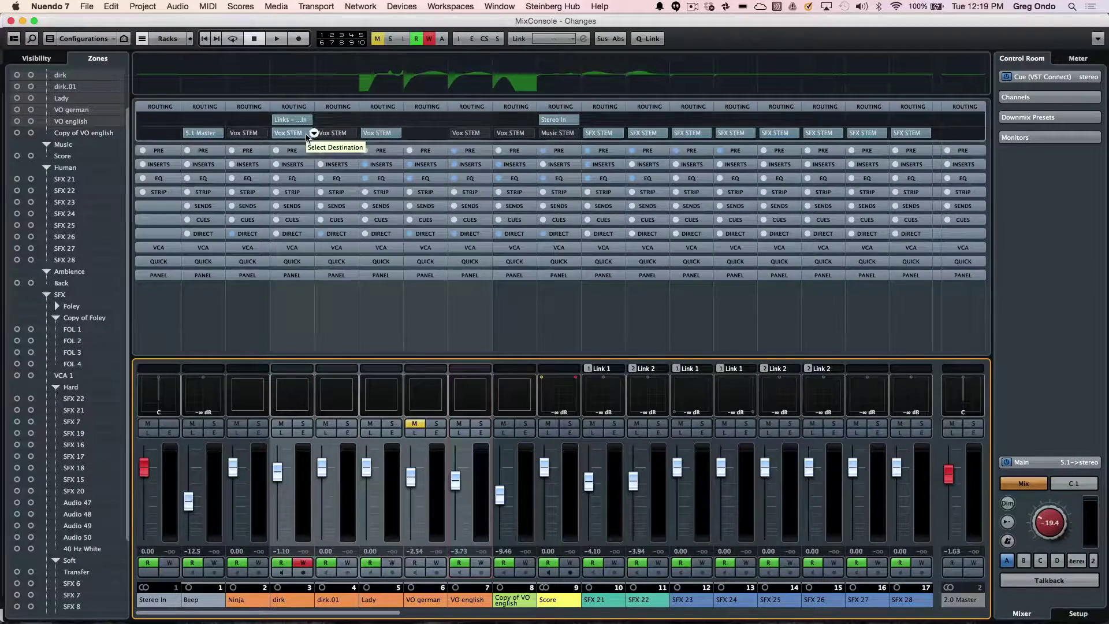
pyautogui.click(660, 38)
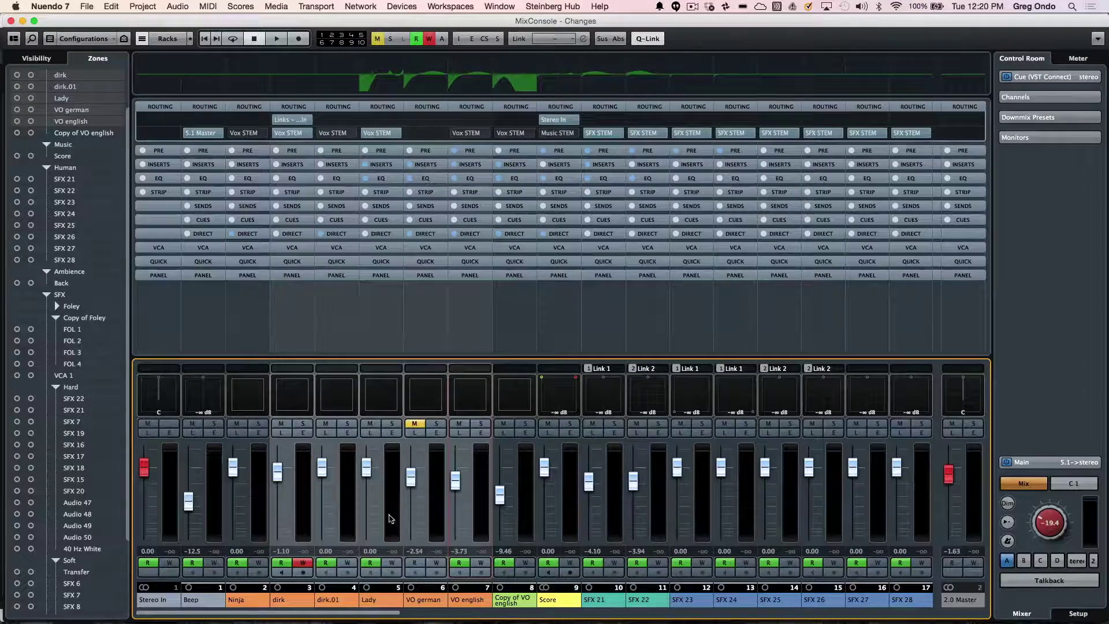
pyautogui.moveTo(368, 472)
pyautogui.mouseDown()
pyautogui.moveTo(381, 500)
pyautogui.moveTo(381, 478)
pyautogui.mouseUp()
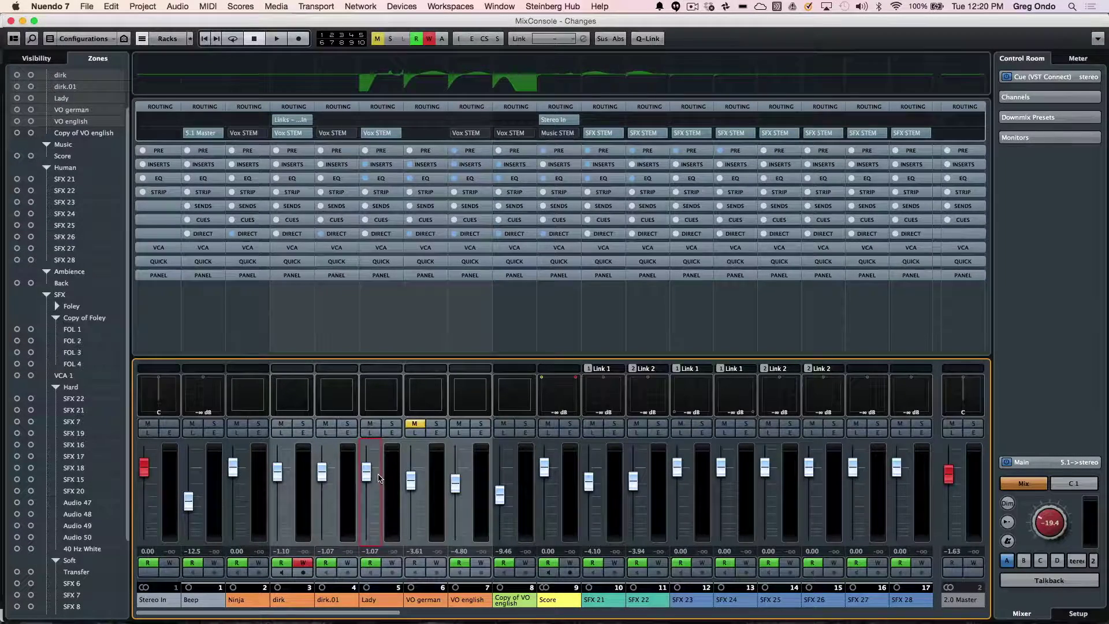
pyautogui.hotkey('shift', 'alt')
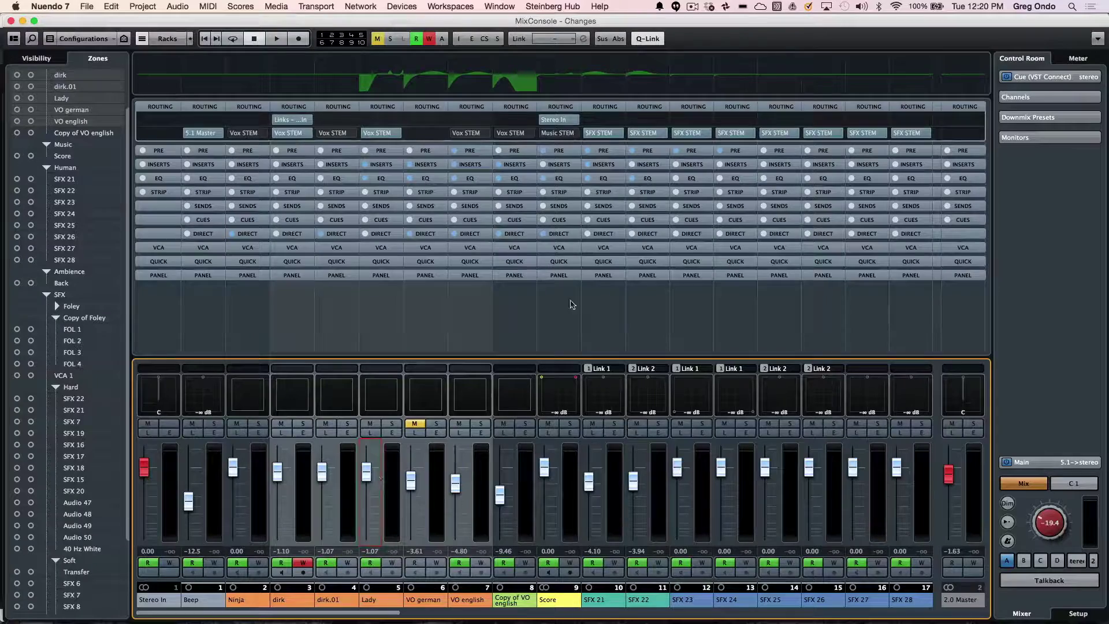
pyautogui.click(644, 39)
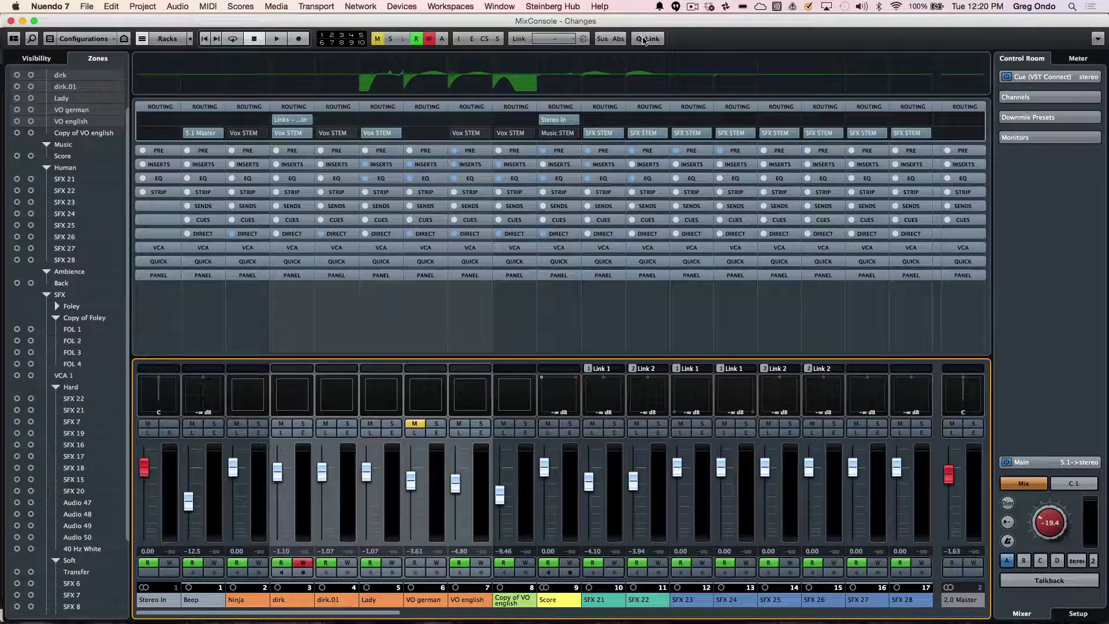
pyautogui.click(301, 136)
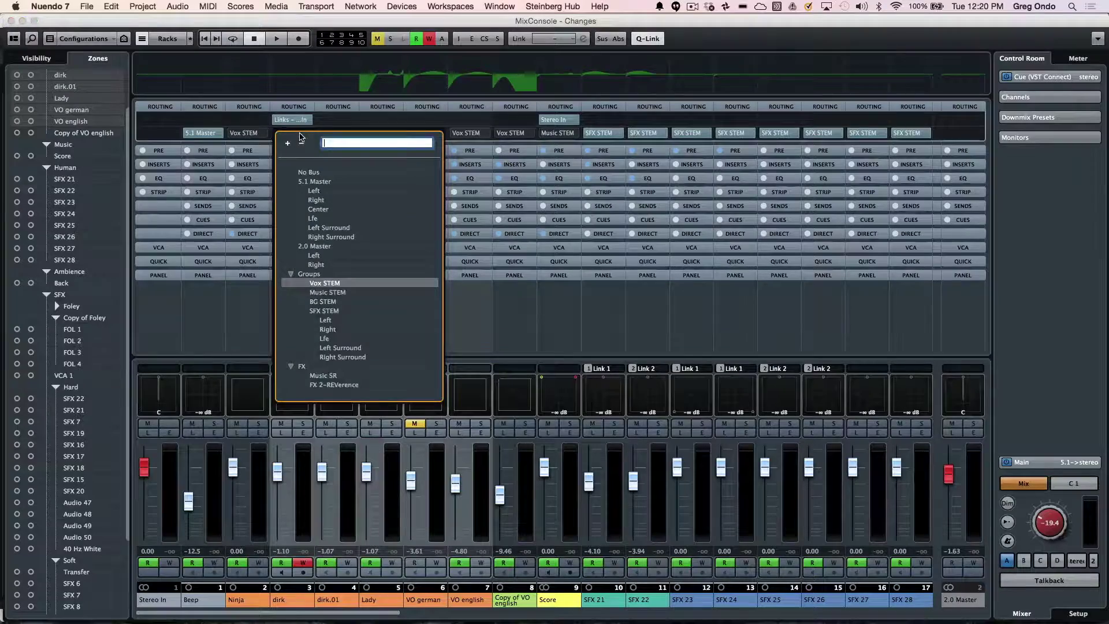
pyautogui.click(335, 301)
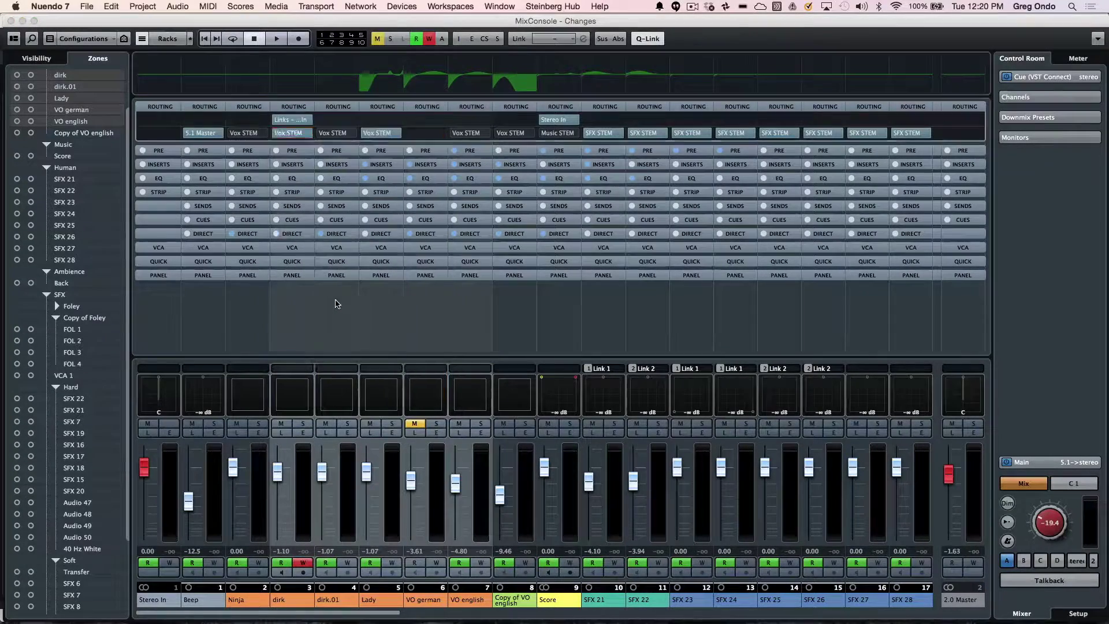
pyautogui.click(311, 134)
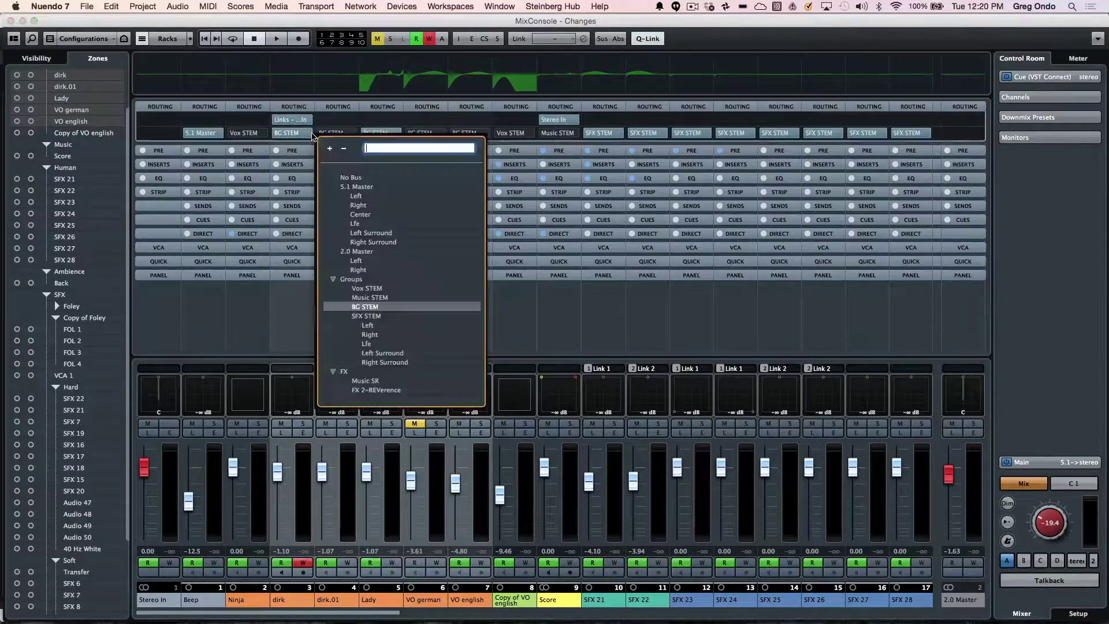
pyautogui.click(366, 288)
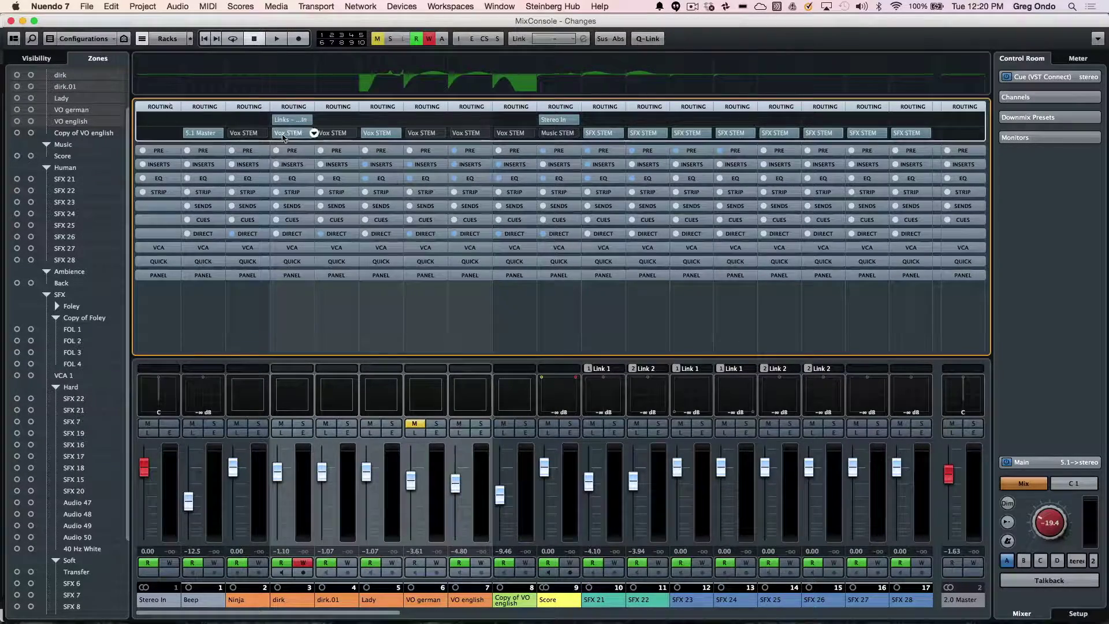
# Expand the Pre rack and raise the Lady channel's pre-gain.
pyautogui.click(292, 150)
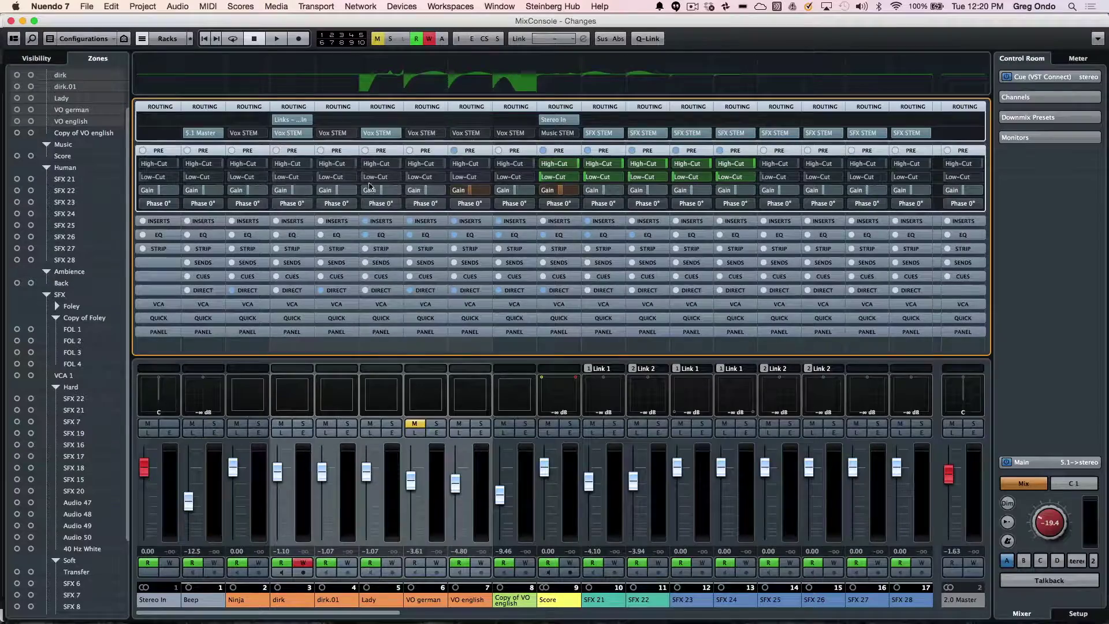
pyautogui.moveTo(368, 164)
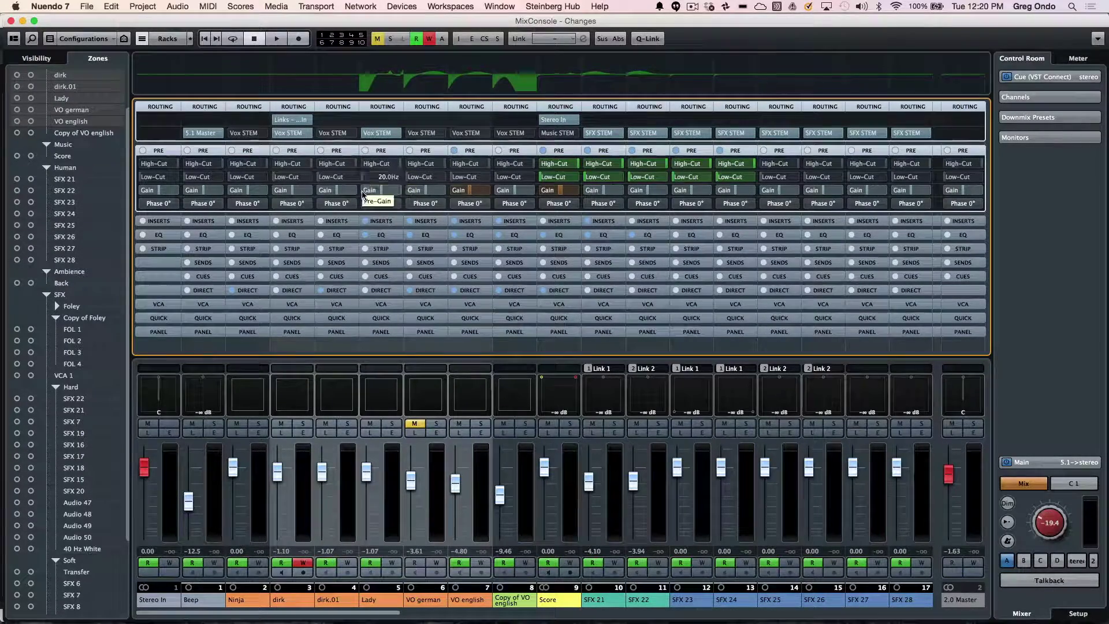
pyautogui.moveTo(385, 194)
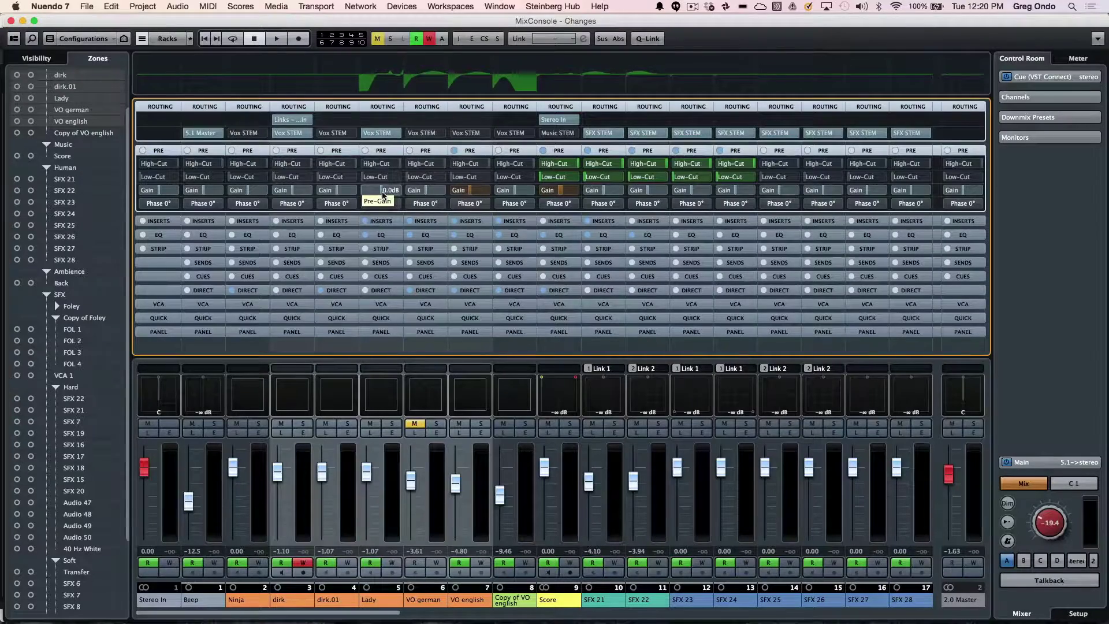
pyautogui.moveTo(383, 196)
pyautogui.mouseDown()
pyautogui.moveTo(403, 194)
pyautogui.moveTo(383, 195)
pyautogui.mouseUp()
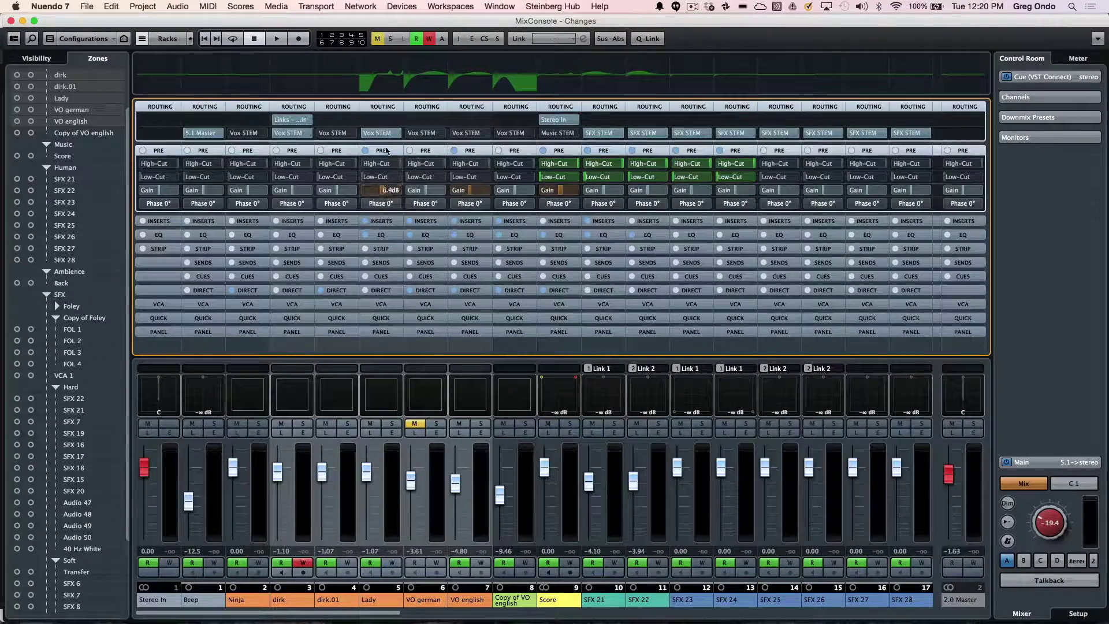
# Invert phase on Lady, VO german and dirk.01, reset all to 0°, and collapse Pre.
pyautogui.click(380, 204)
pyautogui.click(426, 204)
pyautogui.click(320, 205)
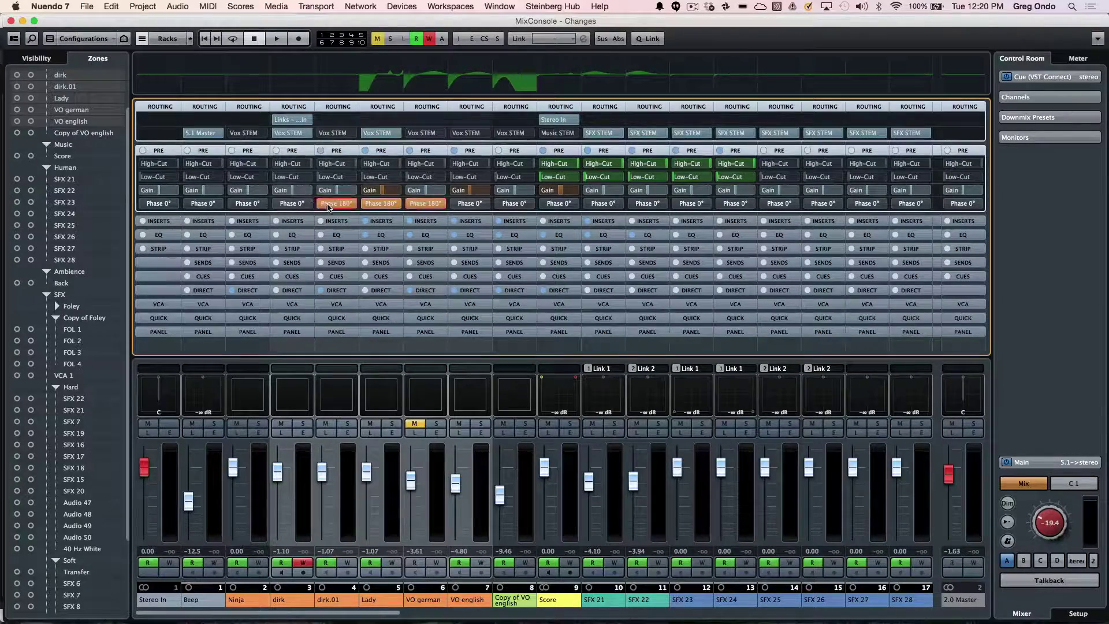
pyautogui.click(320, 204)
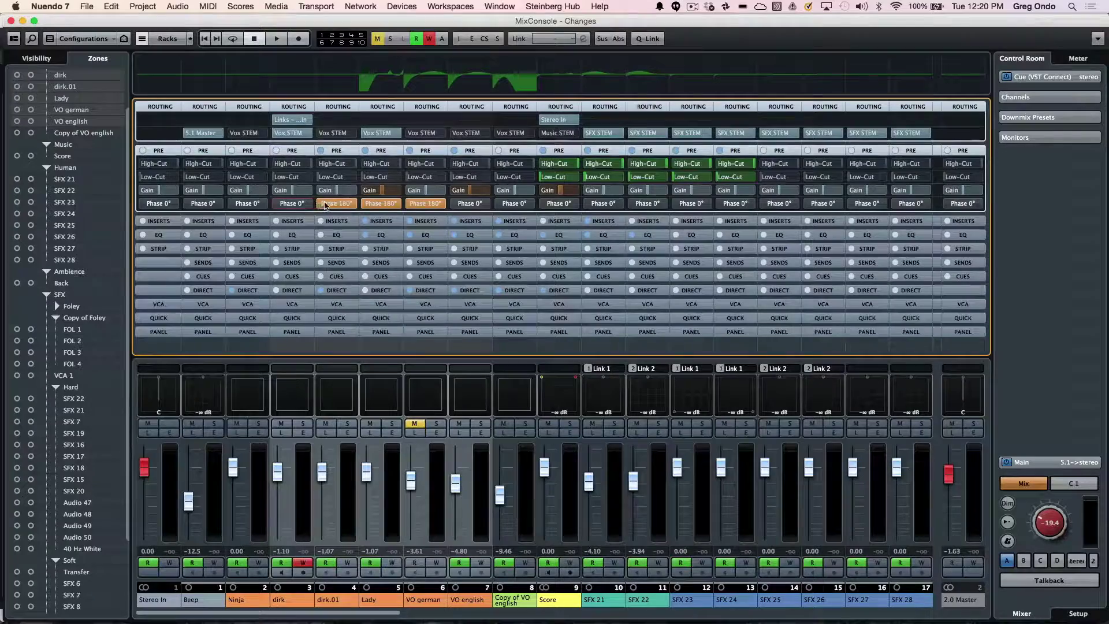
pyautogui.click(380, 203)
pyautogui.click(418, 205)
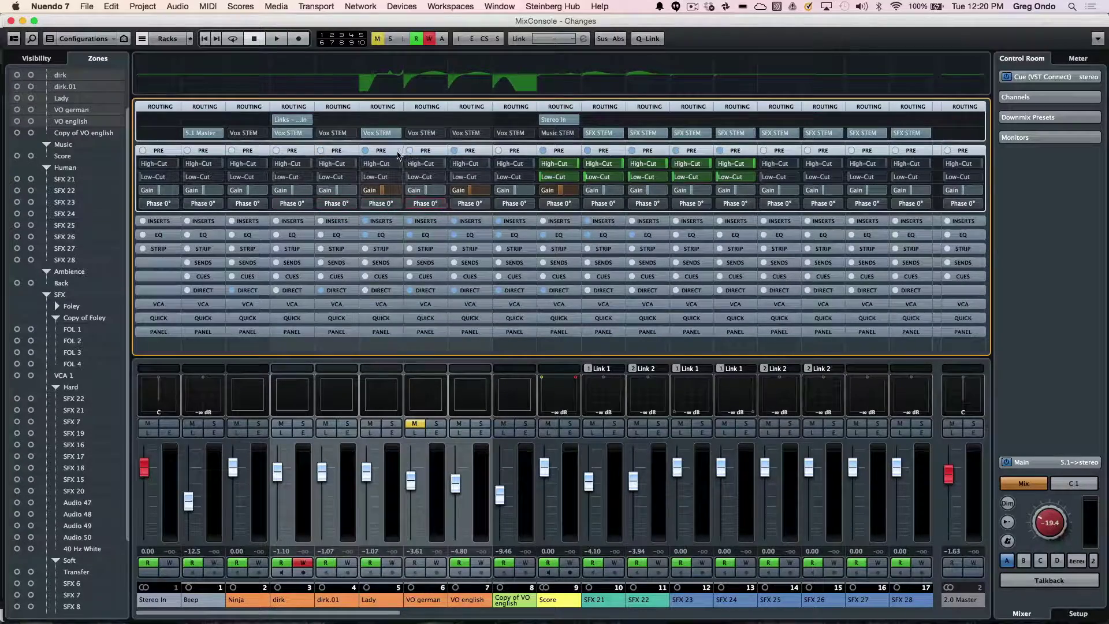
pyautogui.click(378, 151)
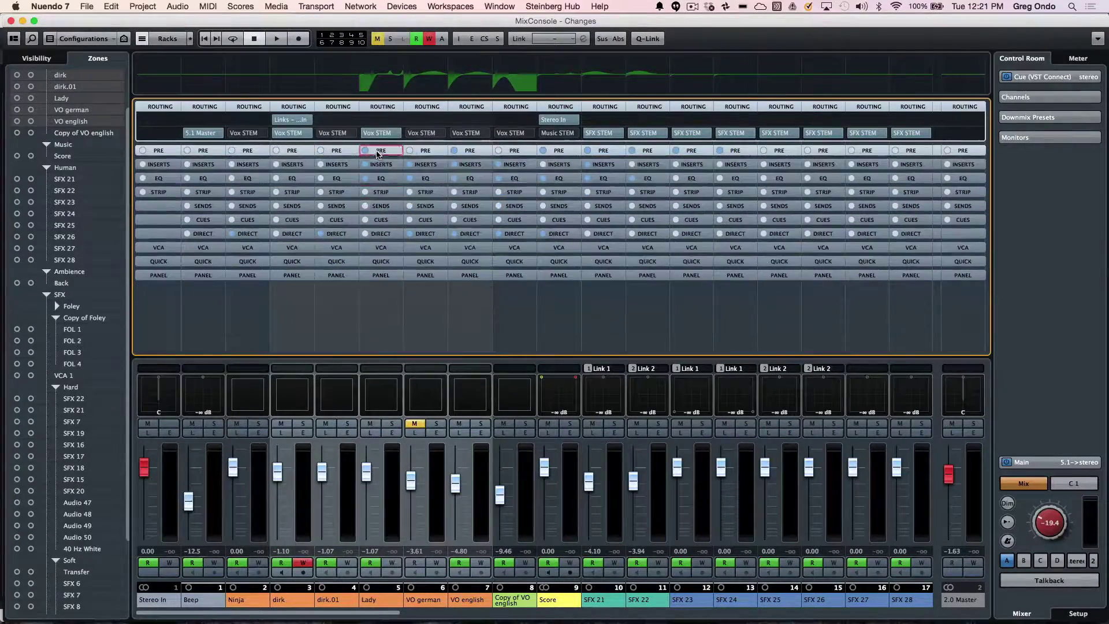
# Collapse Routing, expand Inserts, and open the plug-in chooser on Ninja's empty insert slot.
pyautogui.click(382, 107)
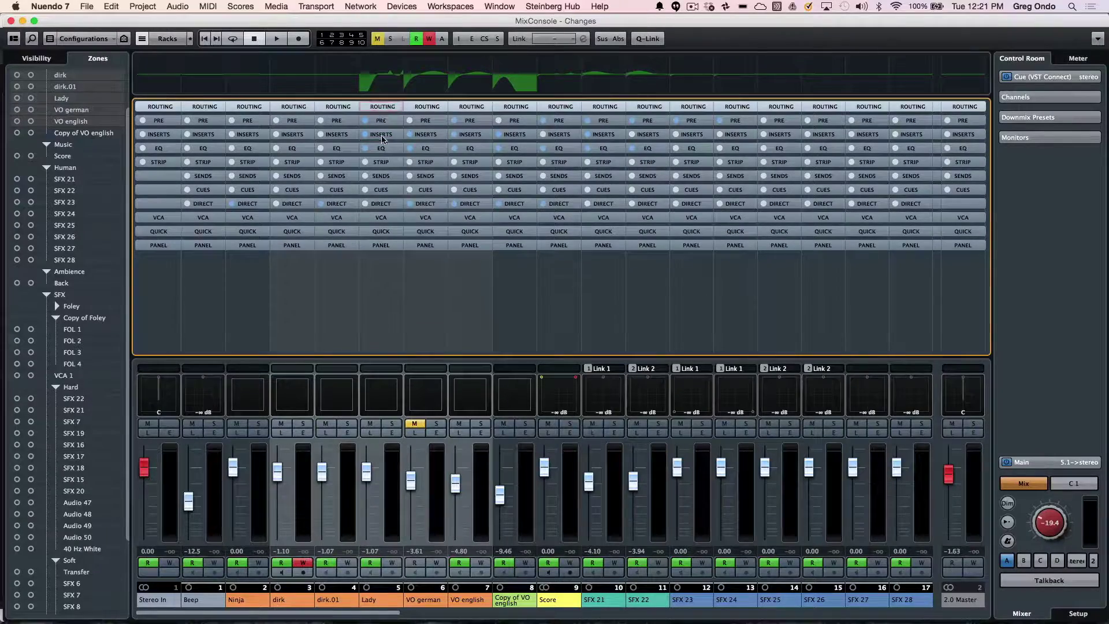
pyautogui.click(382, 135)
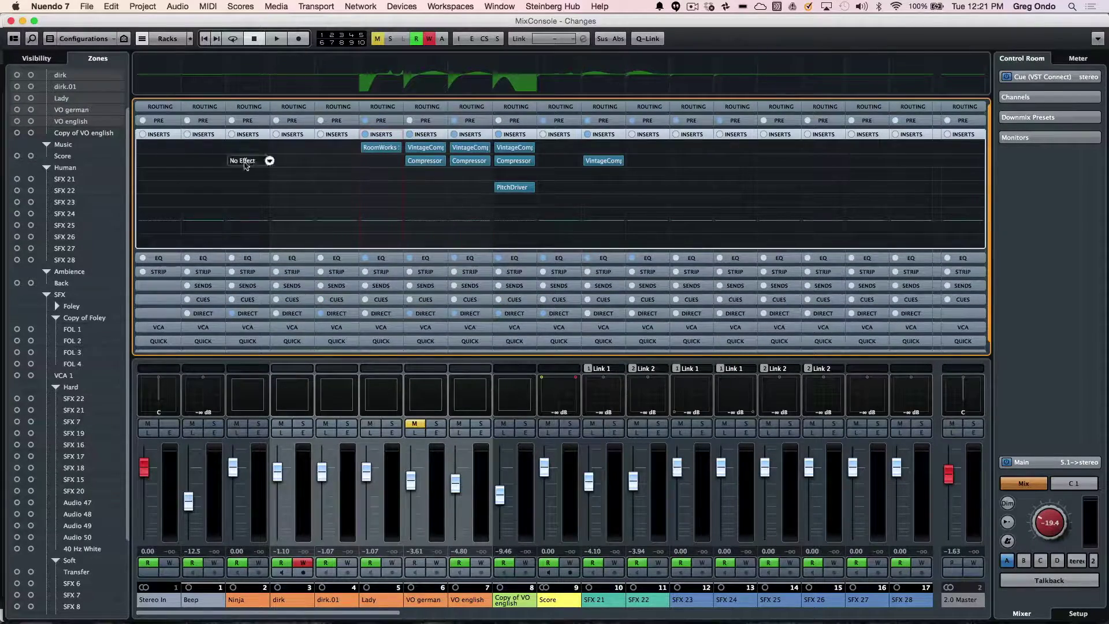
pyautogui.click(269, 188)
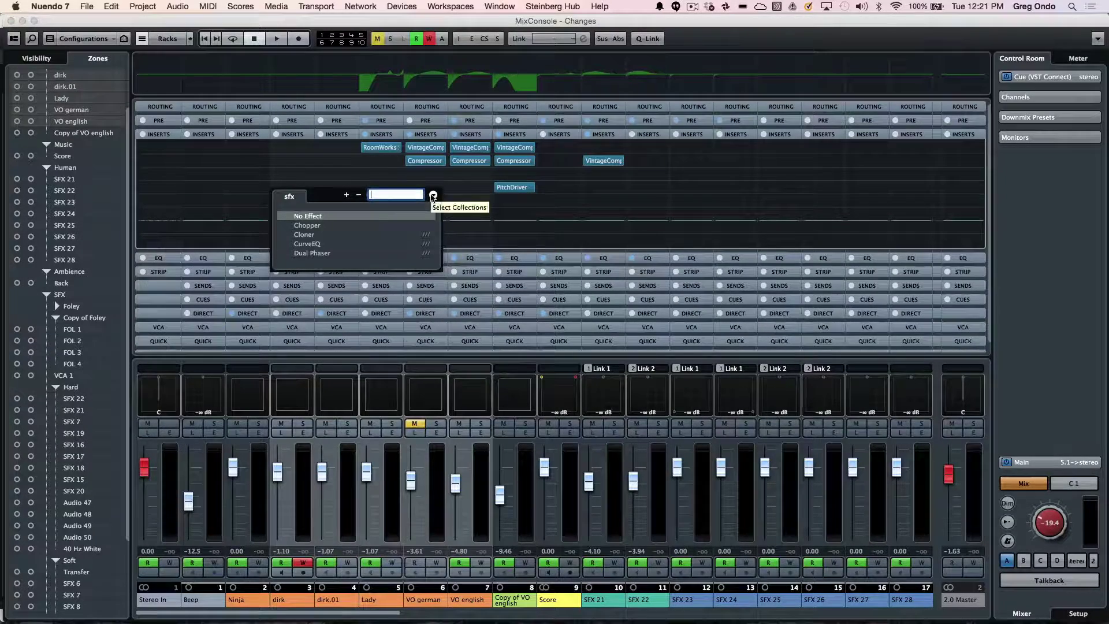
# Switch the plug-in chooser from the sfx collection to Default, then check the Devices menu.
pyautogui.click(433, 194)
pyautogui.click(453, 207)
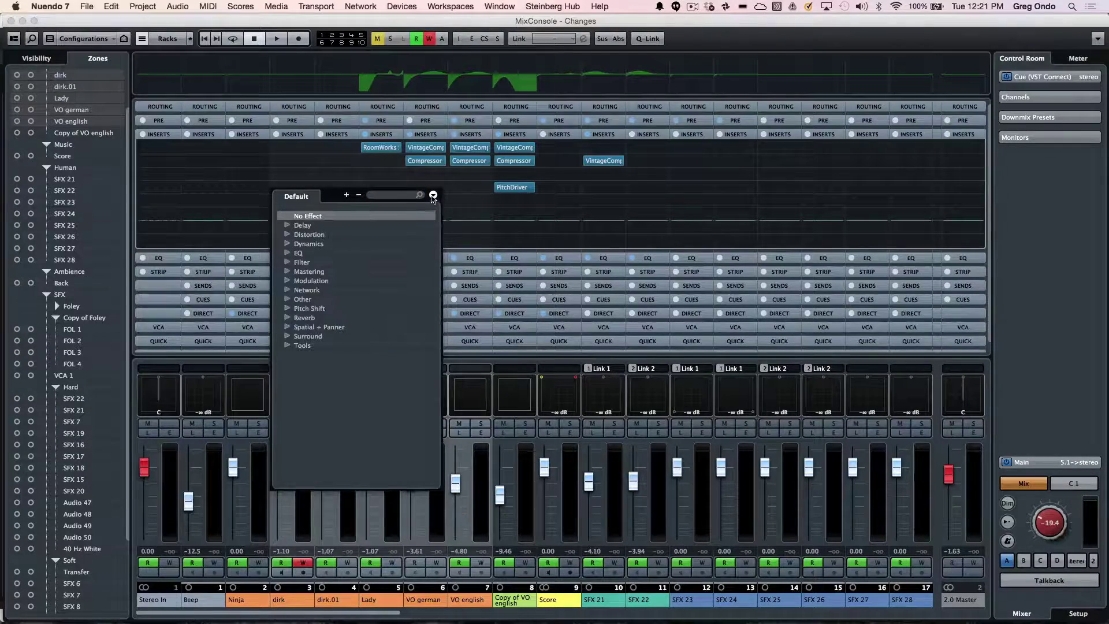
pyautogui.click(434, 195)
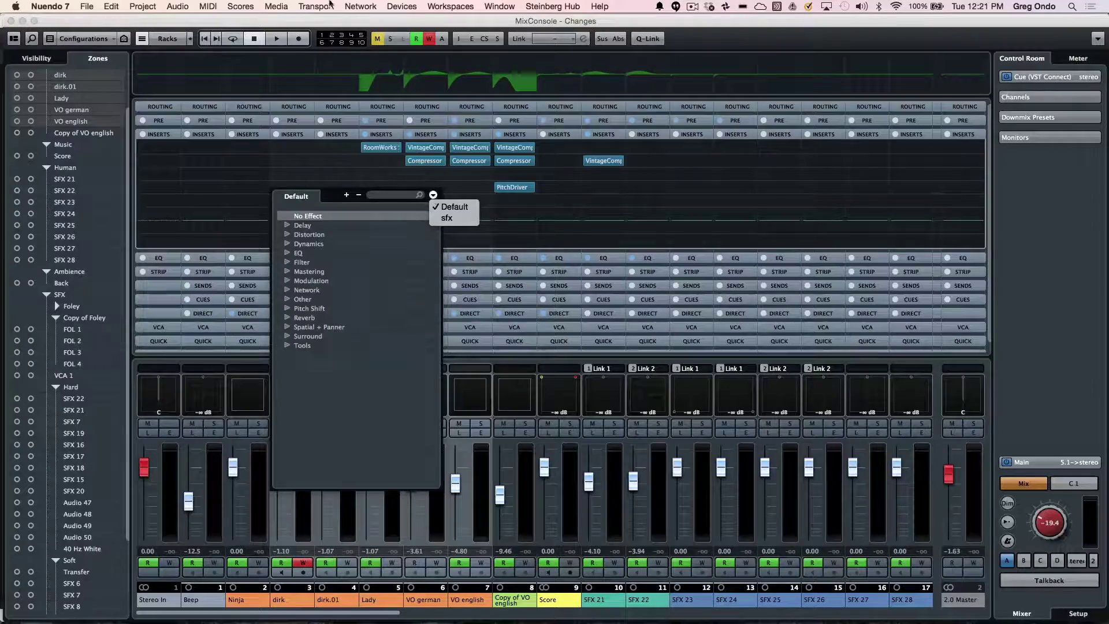
pyautogui.click(402, 6)
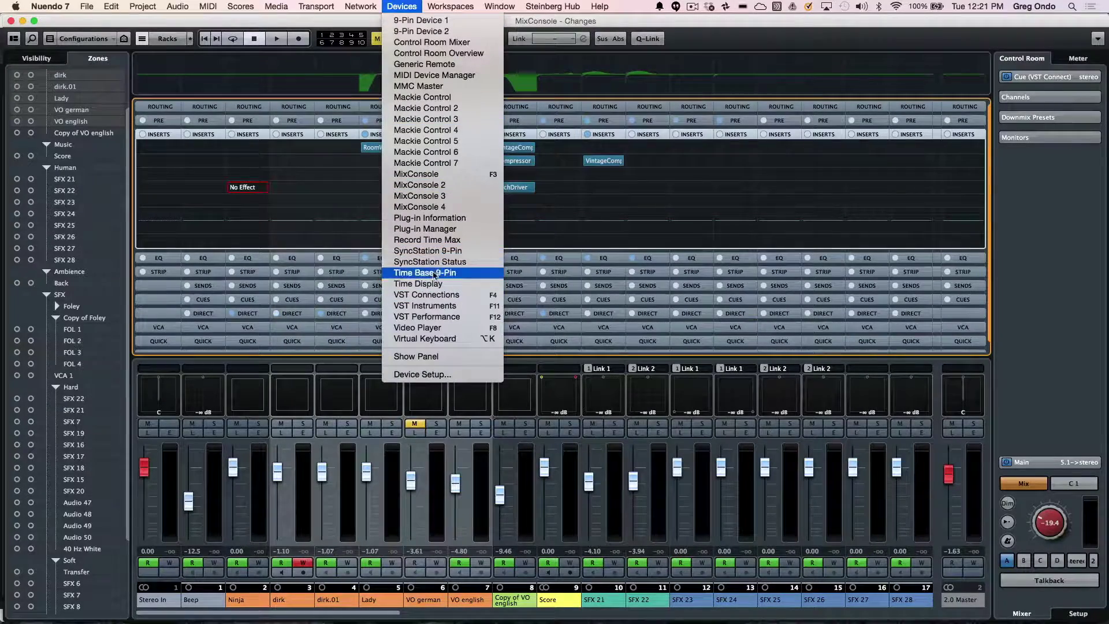
# Browse the sfx and Default collections in the Plug-in Manager, then close it.
pyautogui.click(456, 230)
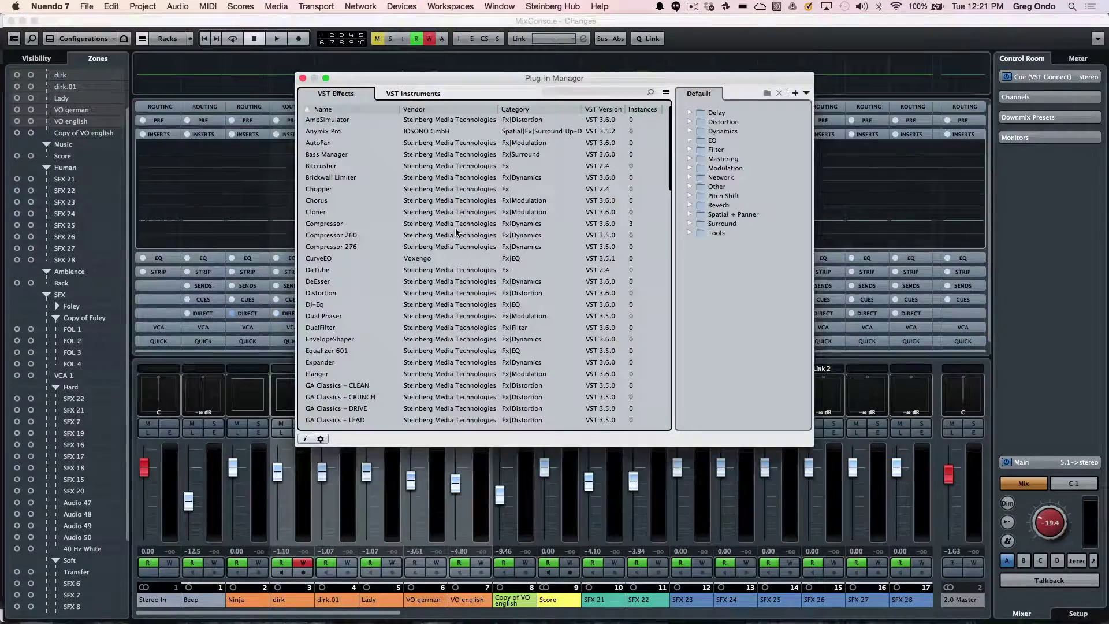
pyautogui.click(807, 93)
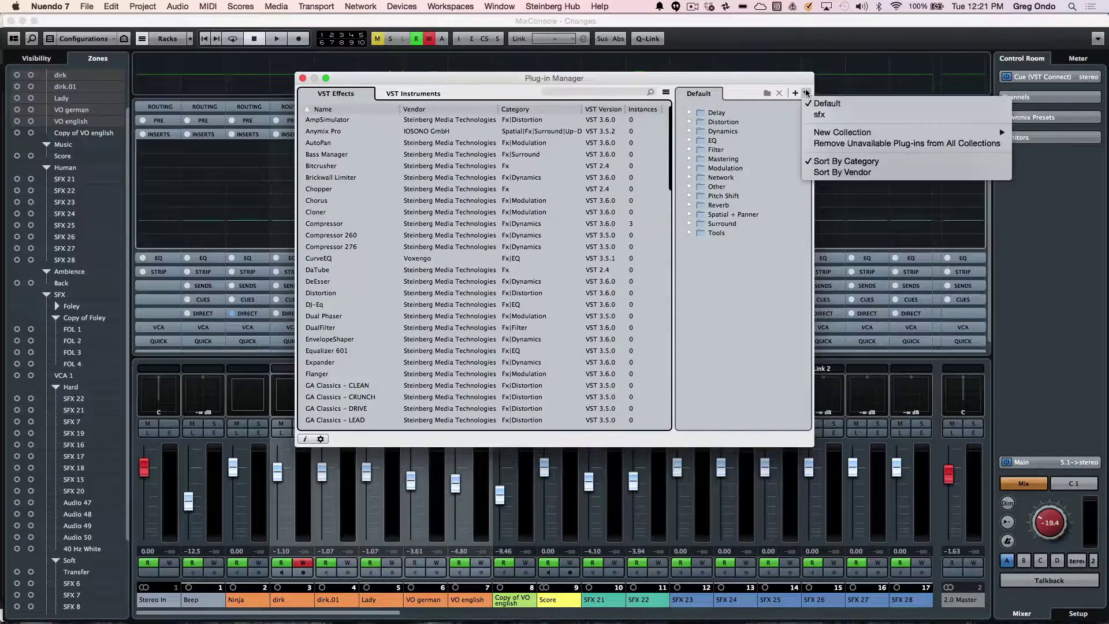
pyautogui.click(820, 114)
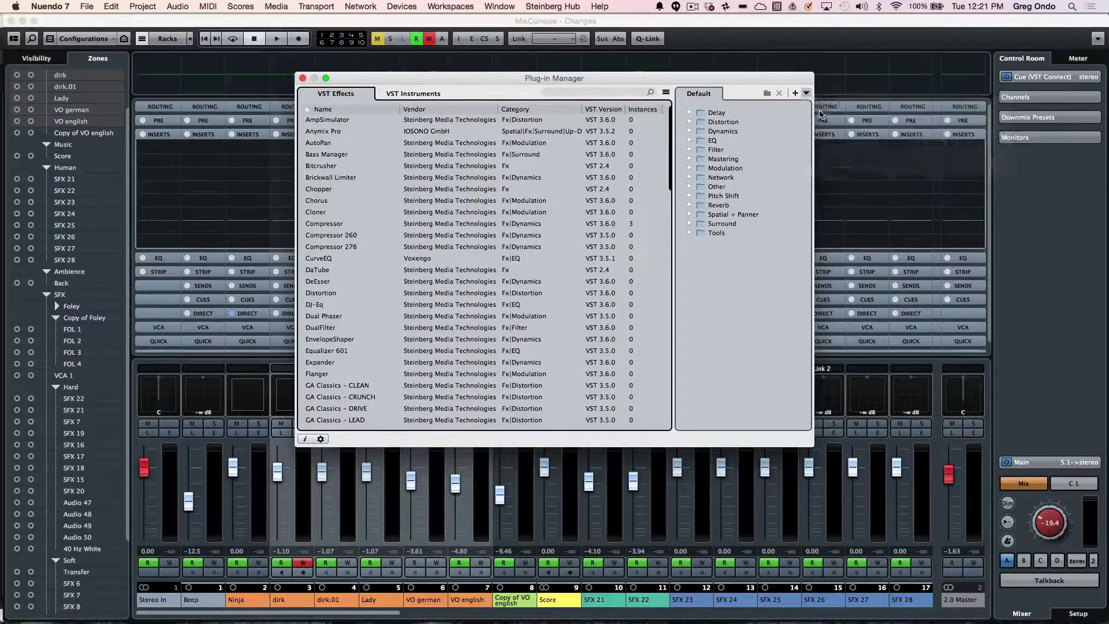
pyautogui.click(807, 94)
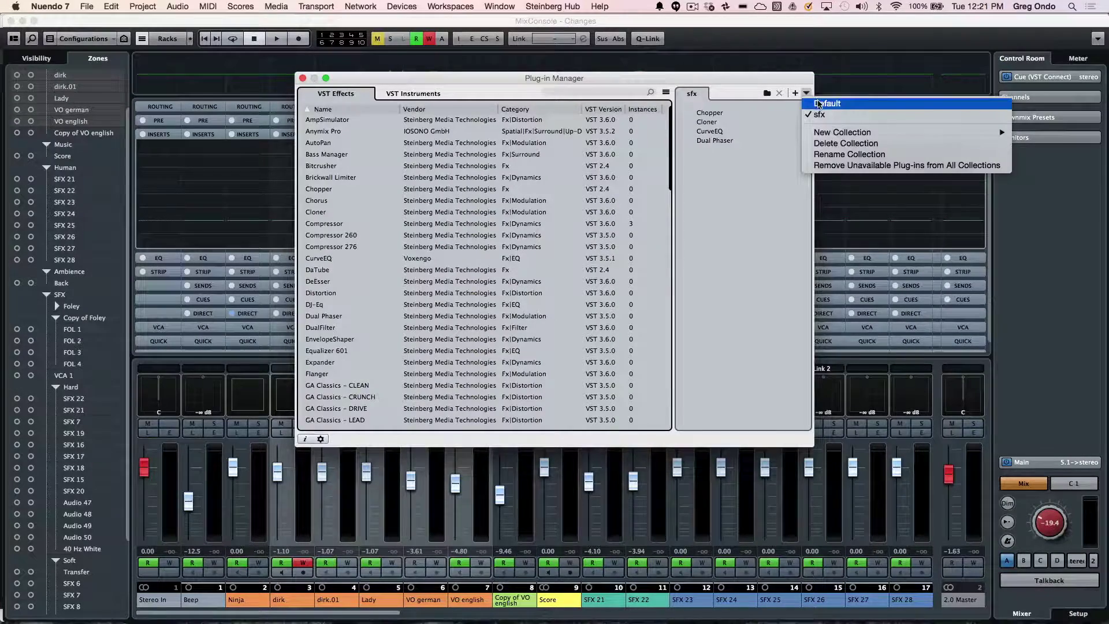
pyautogui.click(820, 105)
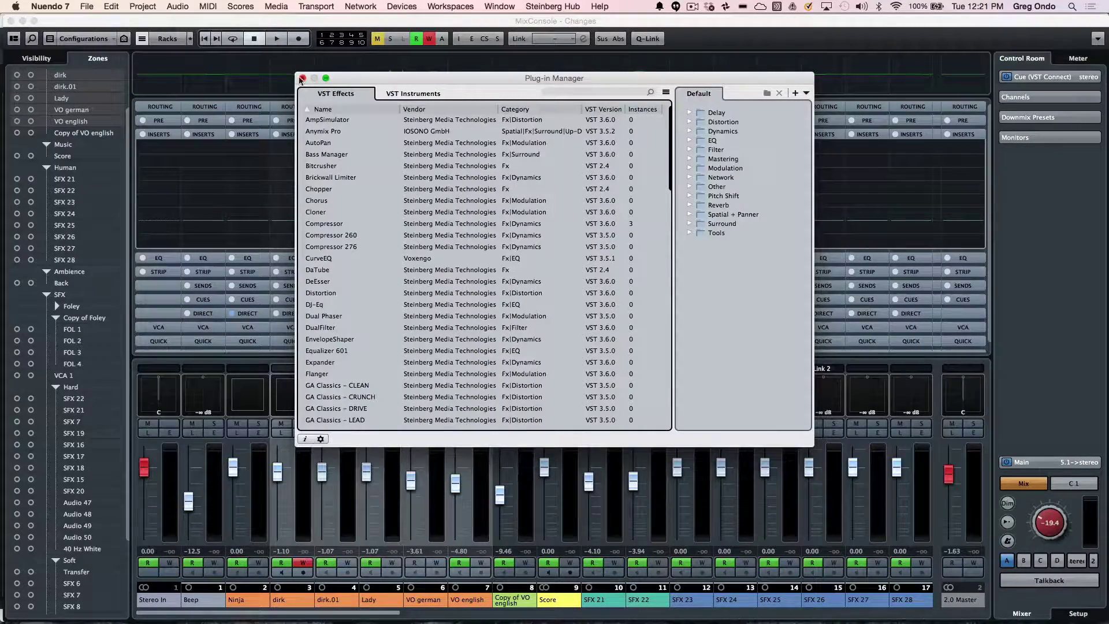
pyautogui.click(302, 78)
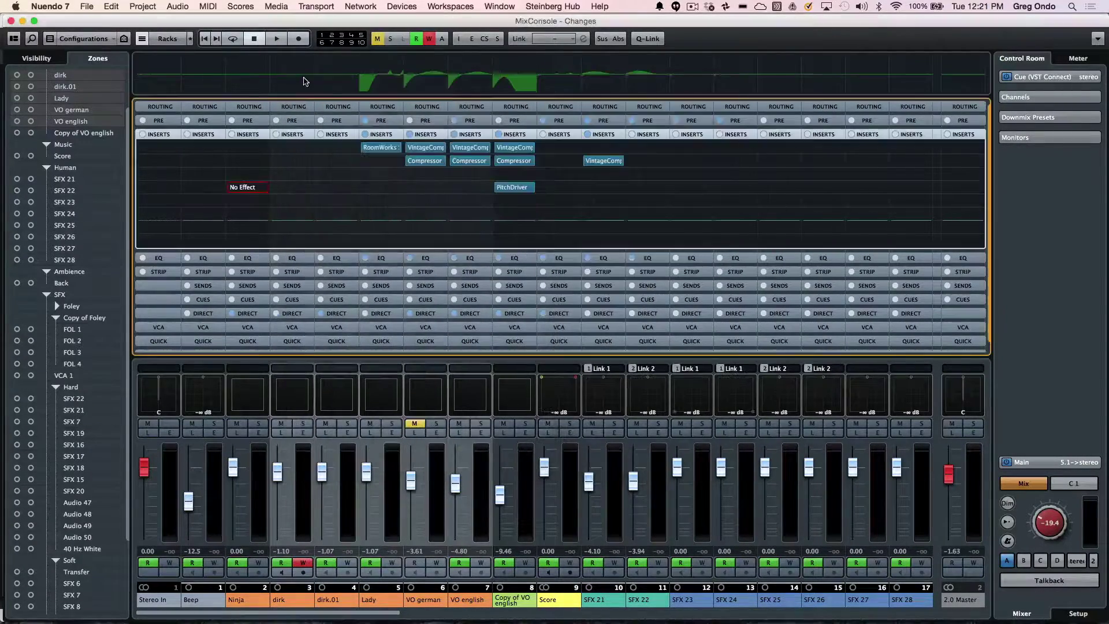
# Load VintageCompressor via search, Alt-drag it onto the dirk channel, and fold Inserts away.
pyautogui.click(249, 187)
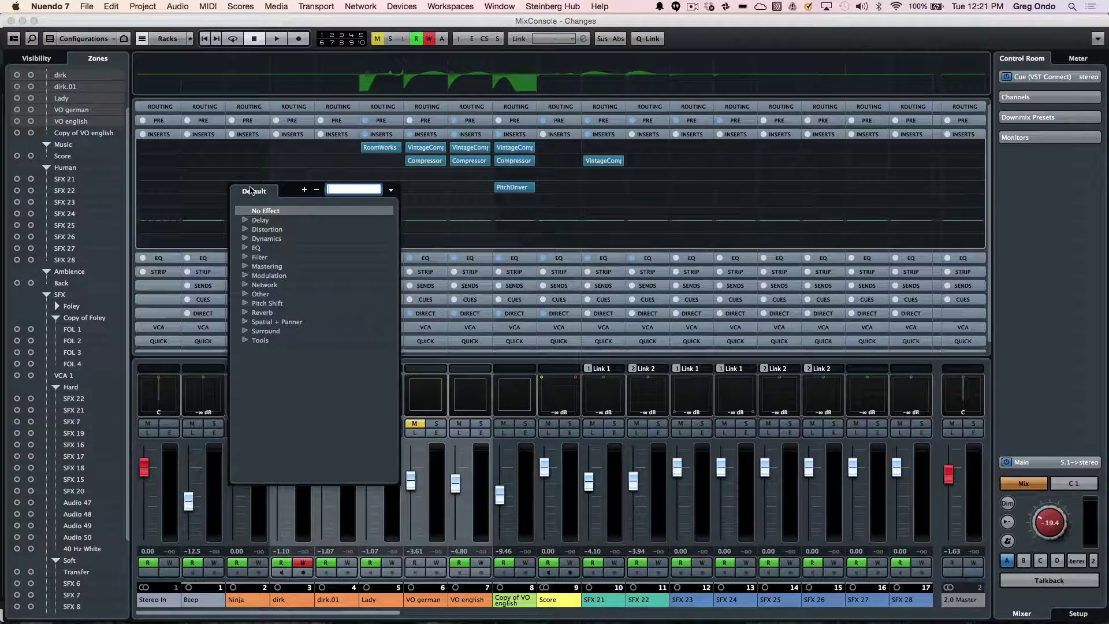
pyautogui.write('vintage')
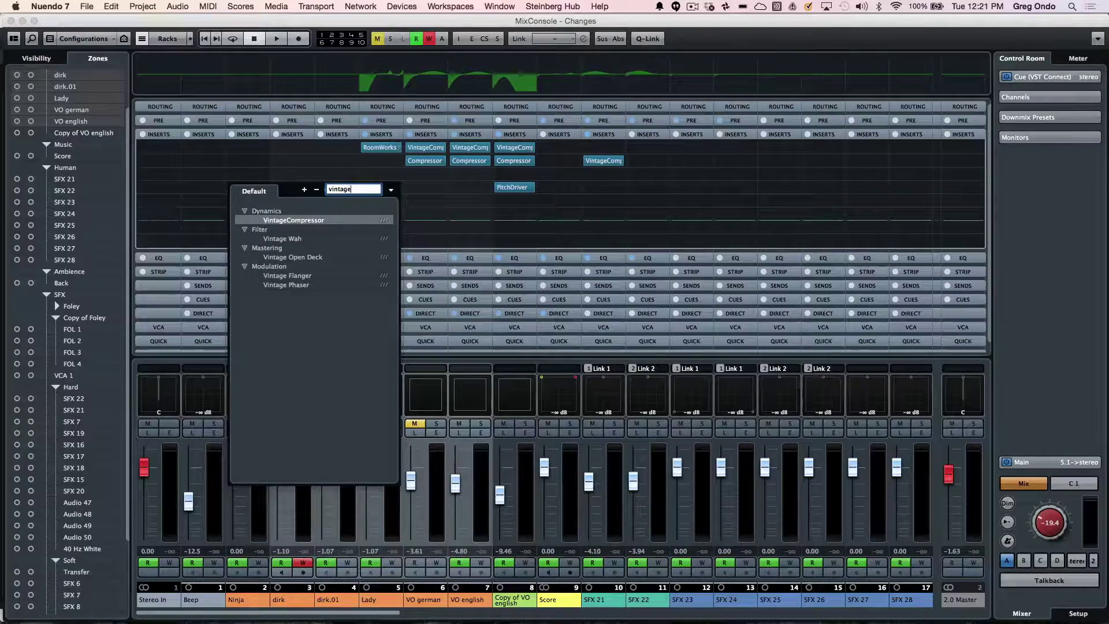
pyautogui.click(292, 221)
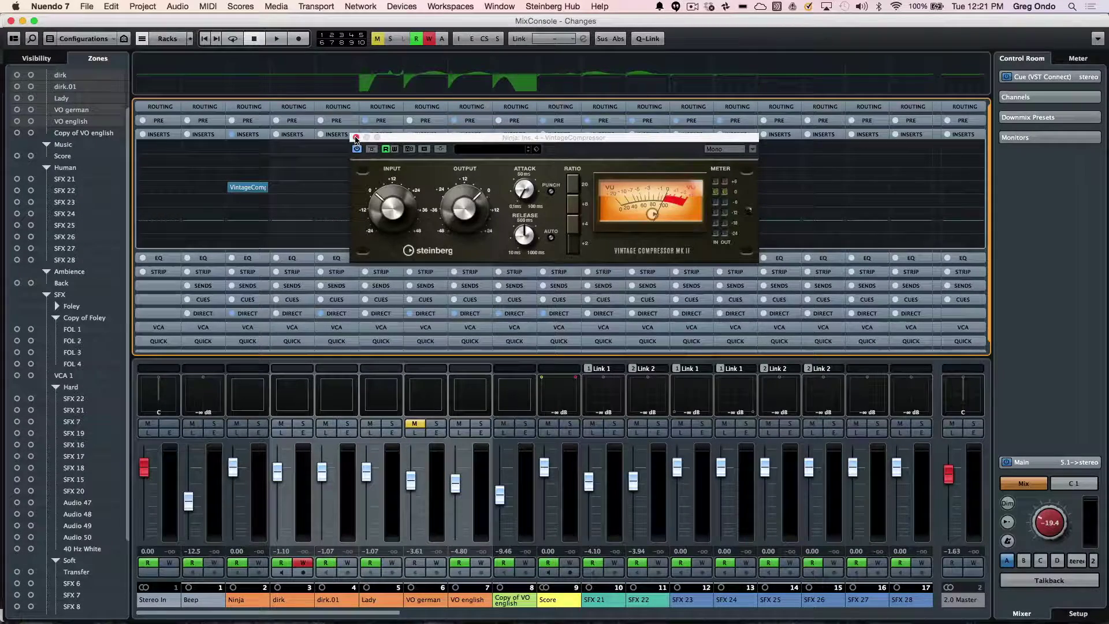
pyautogui.click(356, 138)
pyautogui.moveTo(248, 188); pyautogui.dragTo(294, 175)
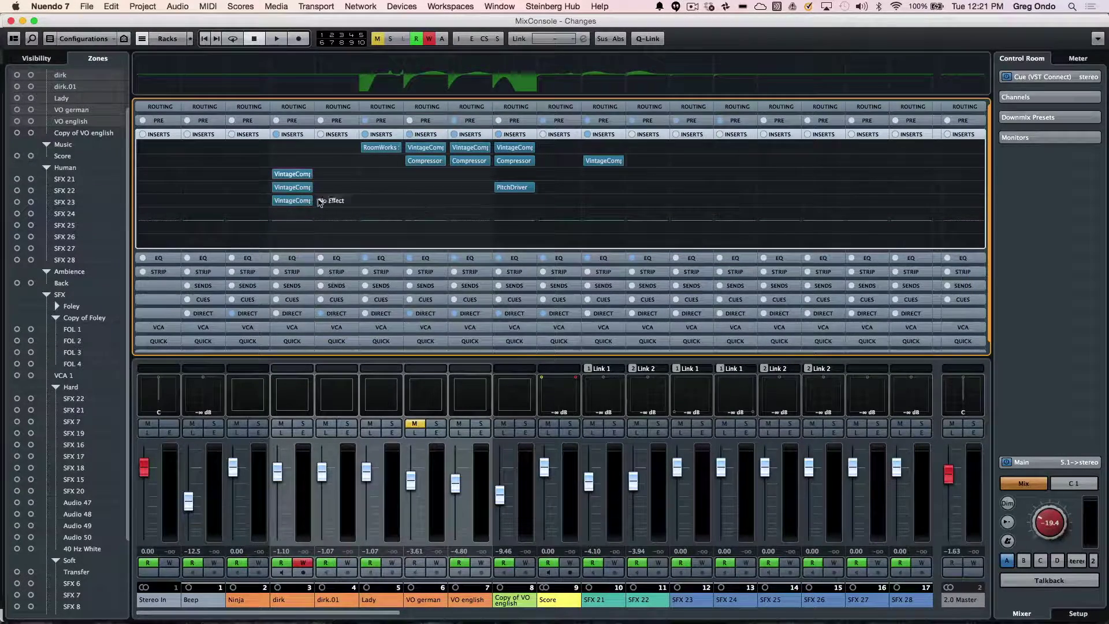
pyautogui.click(305, 133)
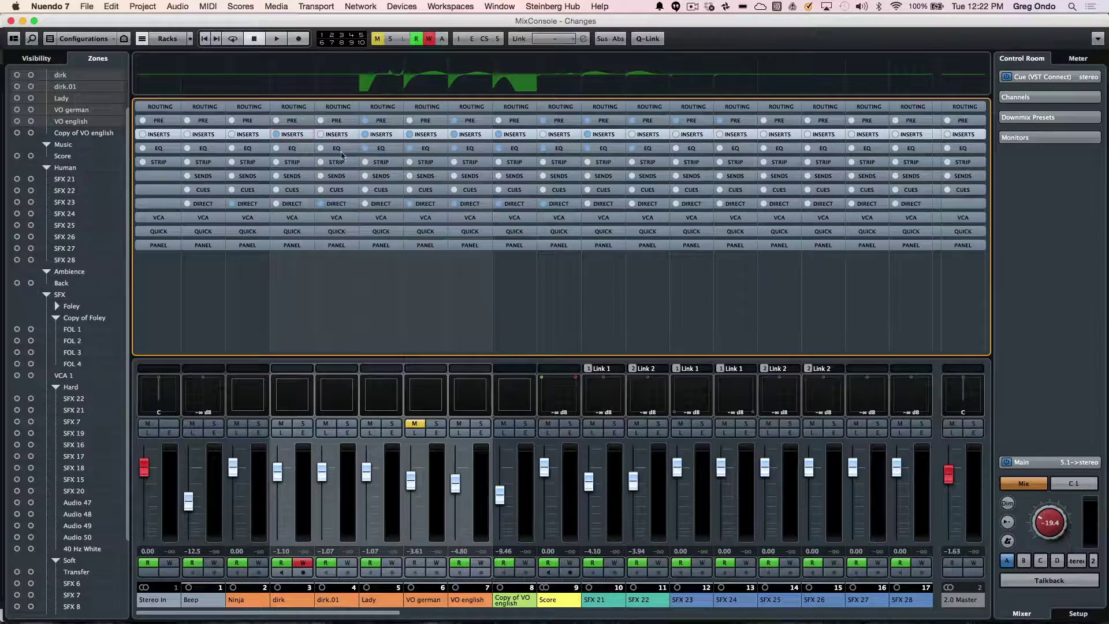
# Boost Copy of VO english's EQ band 2 to 21.7 dB at 1891 Hz, then collapse the EQ rack.
pyautogui.click(519, 149)
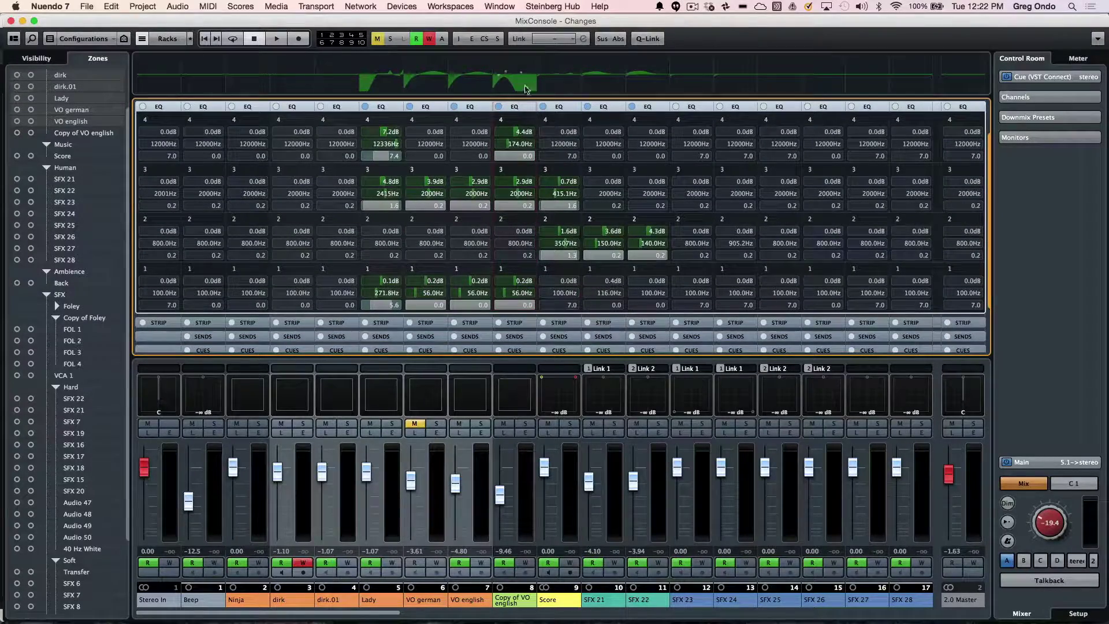
pyautogui.click(525, 108)
pyautogui.moveTo(527, 82); pyautogui.dragTo(552, 30)
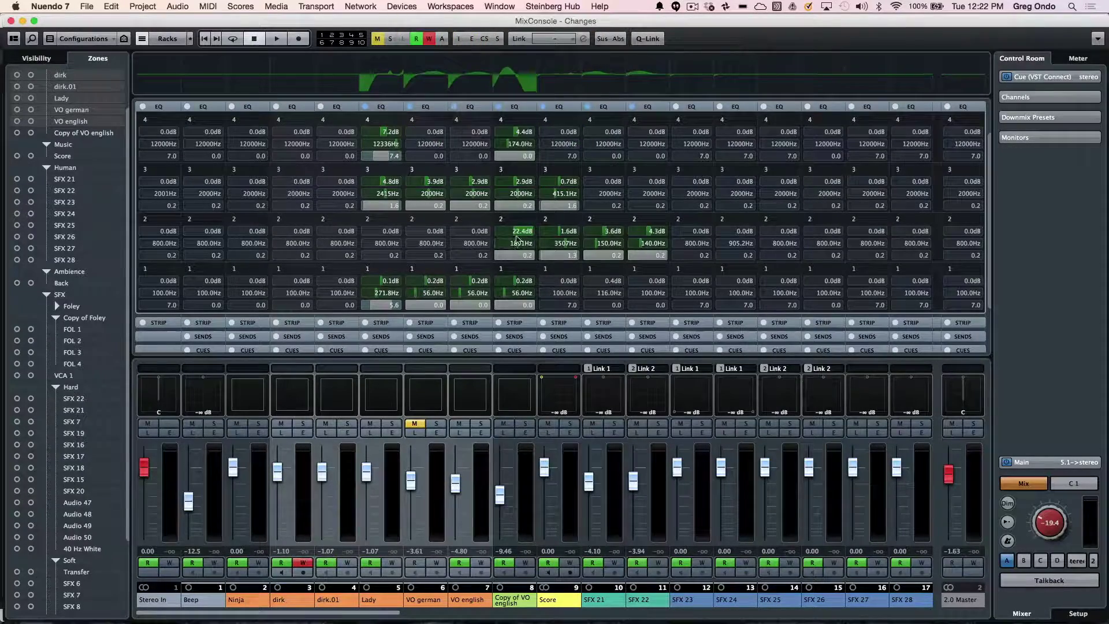
pyautogui.moveTo(518, 232); pyautogui.dragTo(518, 236)
pyautogui.scroll(-5, 521, 235)
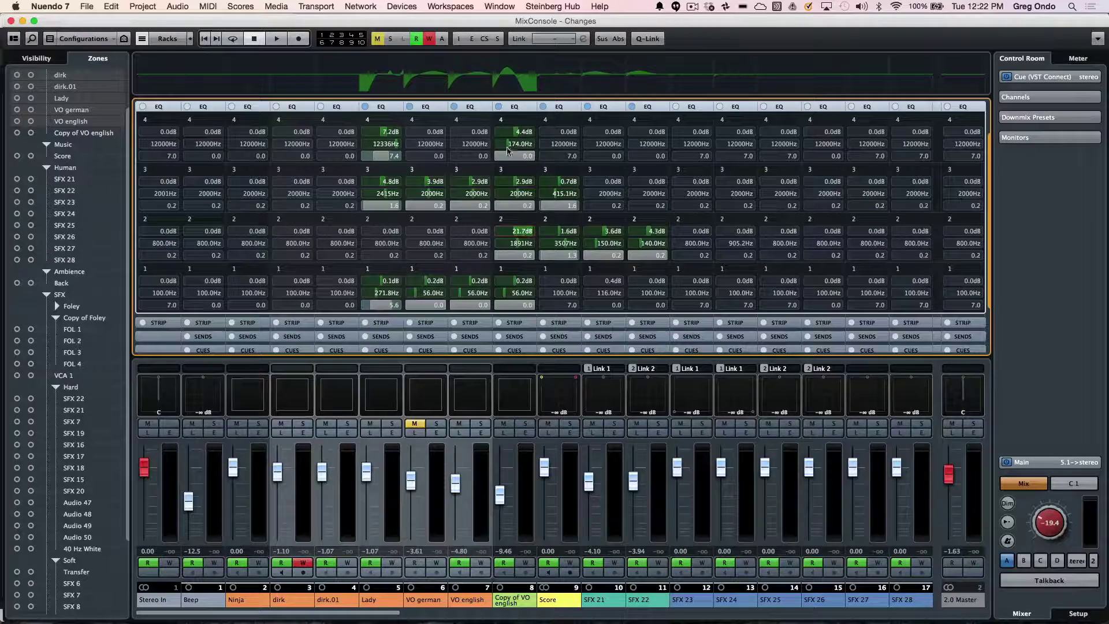
pyautogui.click(518, 107)
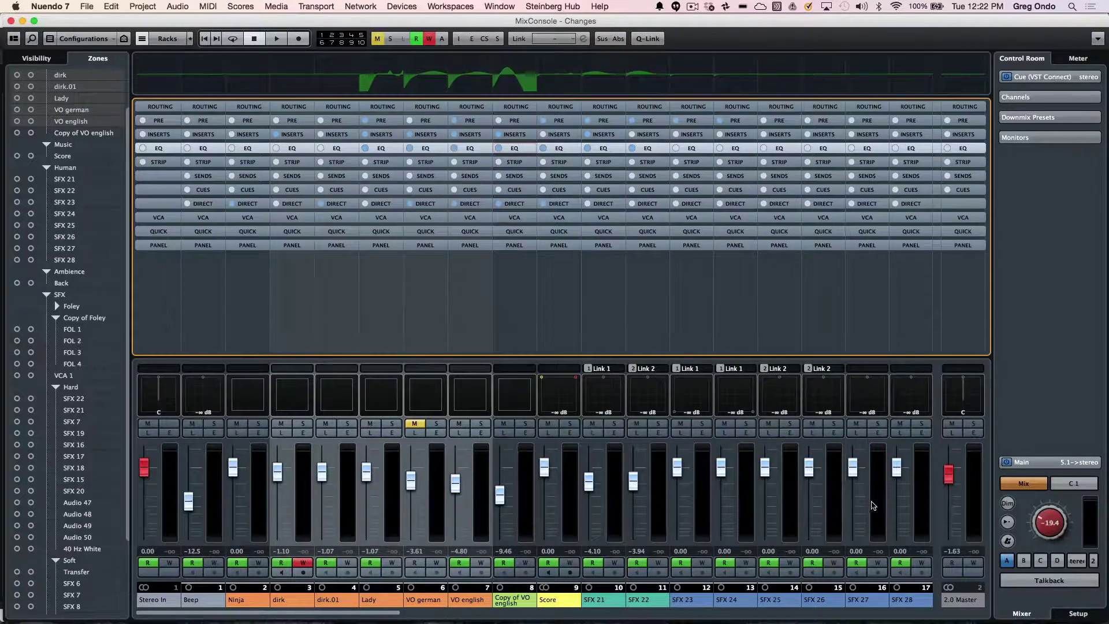
pyautogui.click(221, 494)
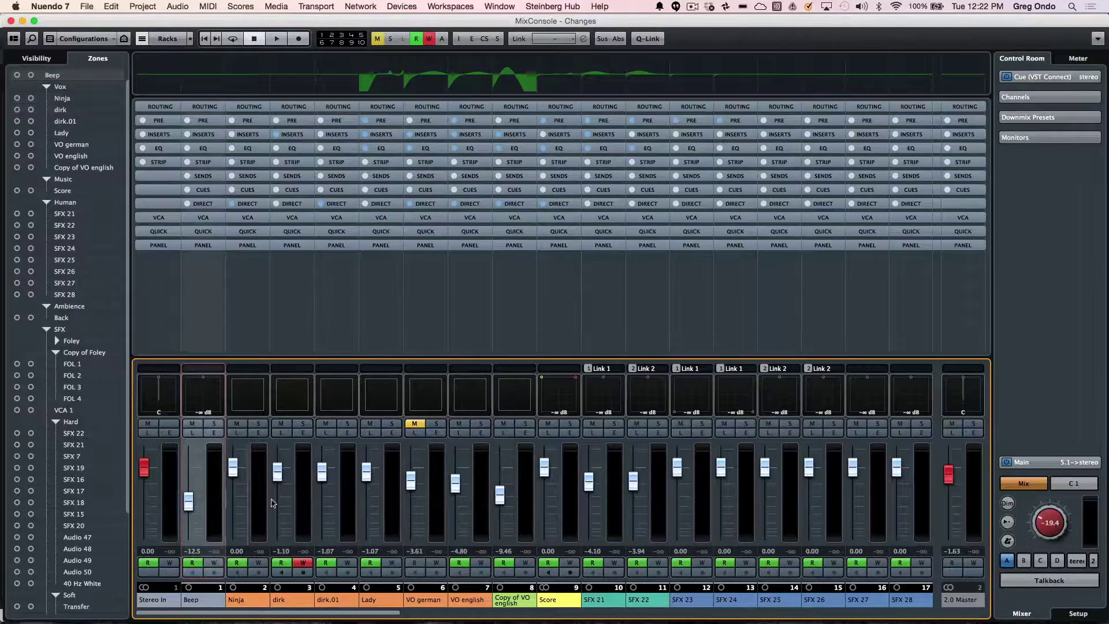
# Show only the Channel Strip rack in the MixConsole and expand it.
pyautogui.click(921, 502)
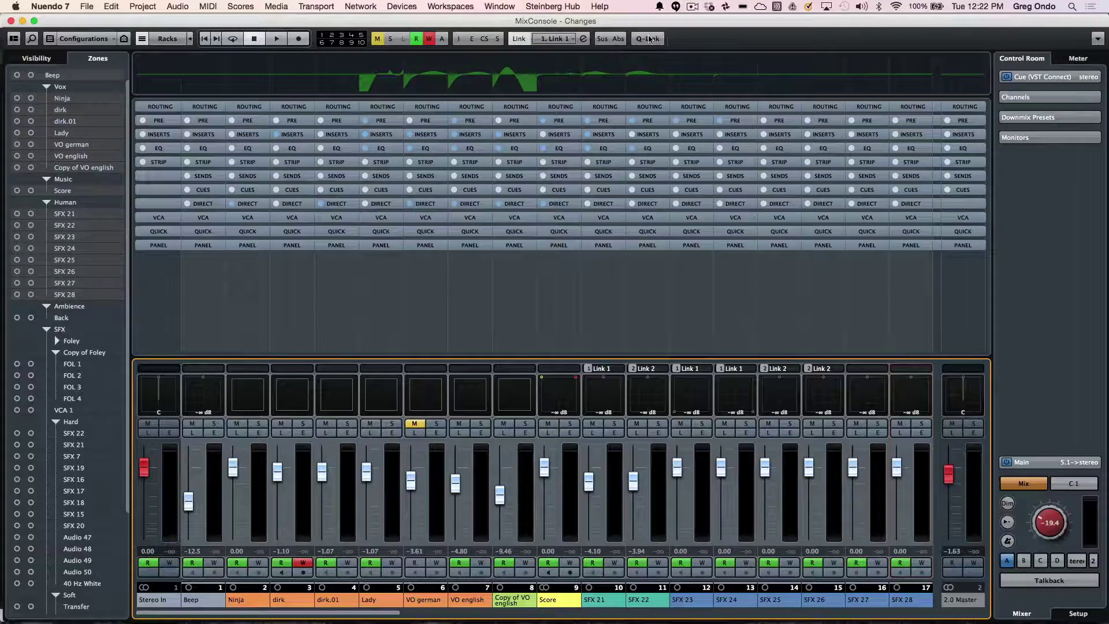
pyautogui.click(167, 39)
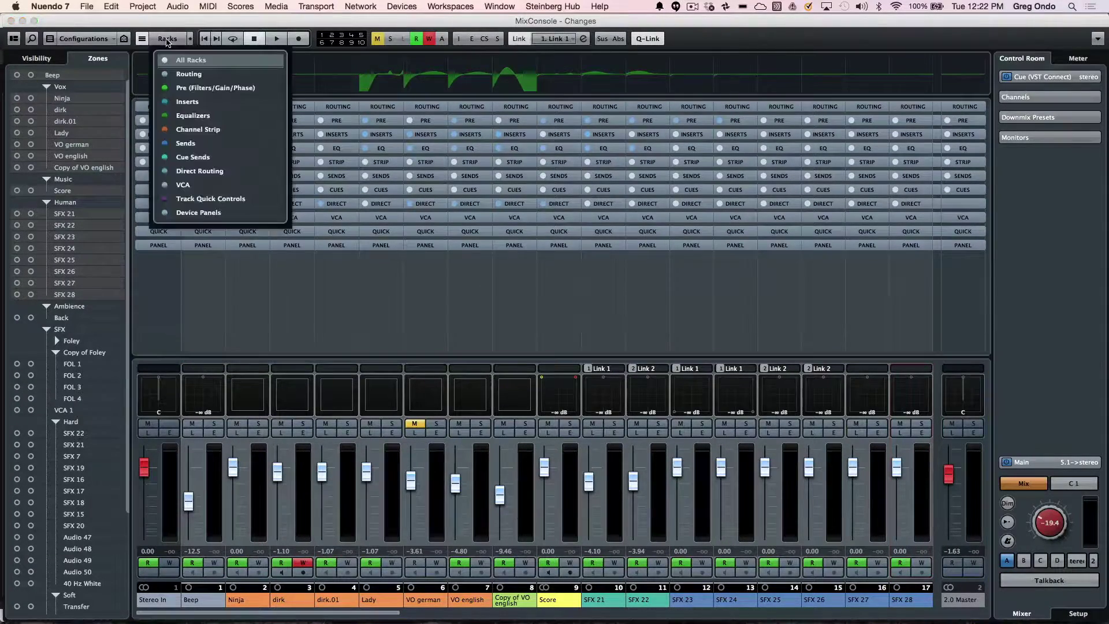
pyautogui.click(168, 61)
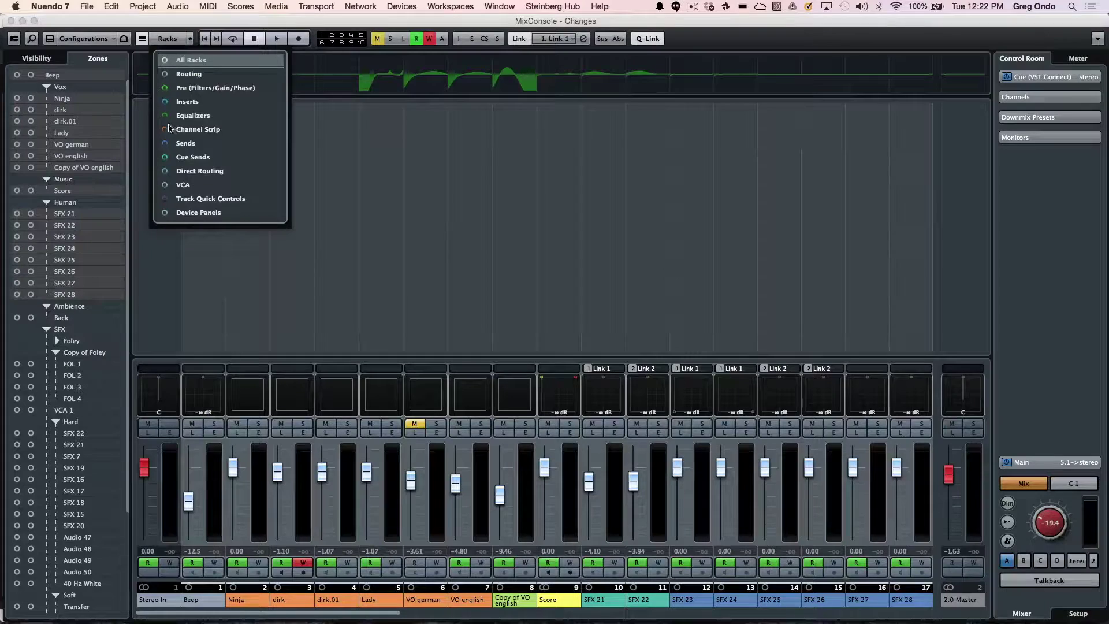
pyautogui.click(165, 130)
pyautogui.press('Escape')
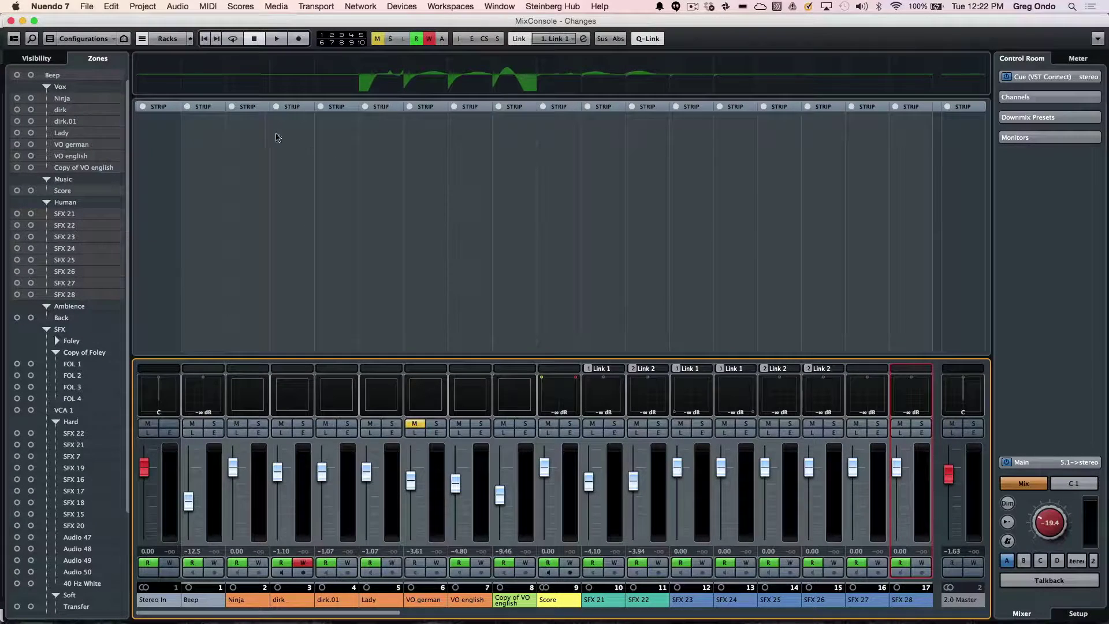
pyautogui.click(209, 106)
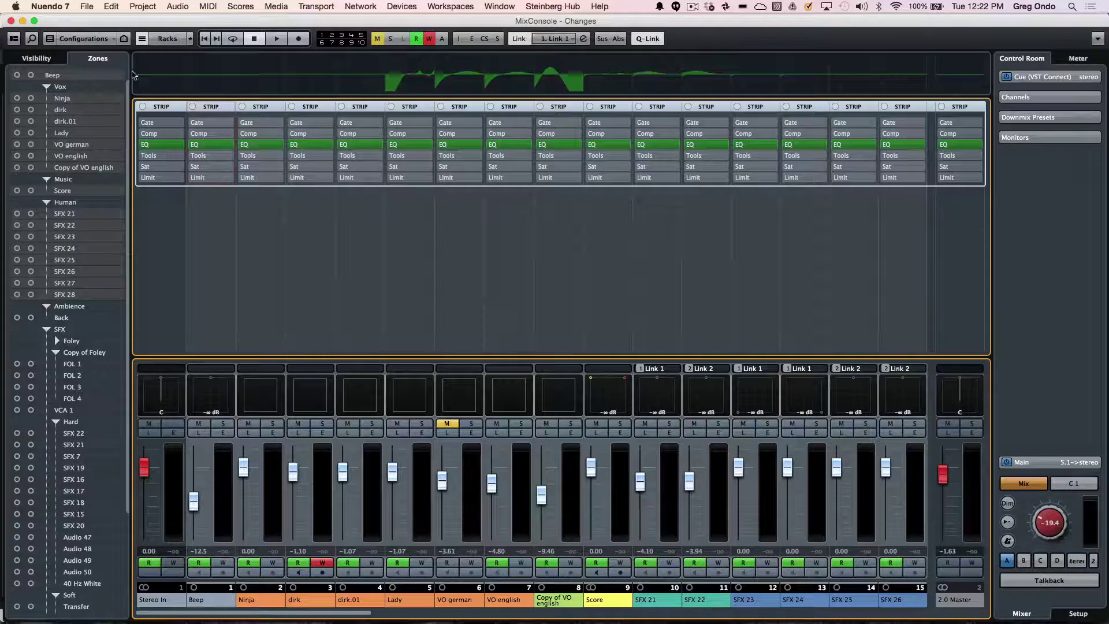
# Load Brickwall Limiter in Limit, keep Magneto II in Sat, and choose DeEsser for Tools.
pyautogui.click(231, 179)
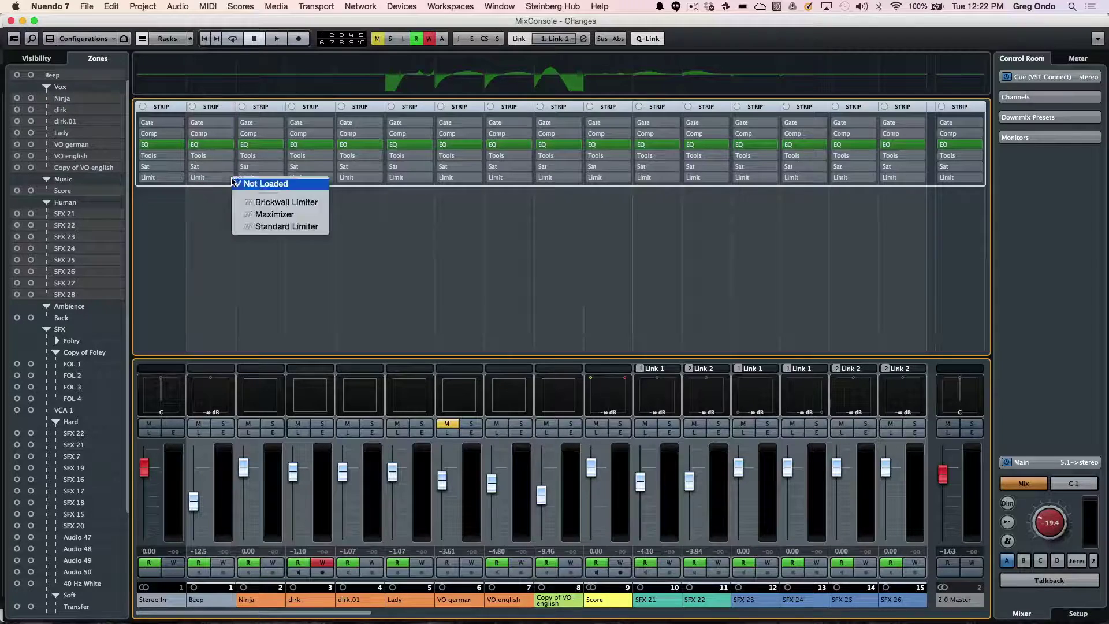
pyautogui.click(276, 203)
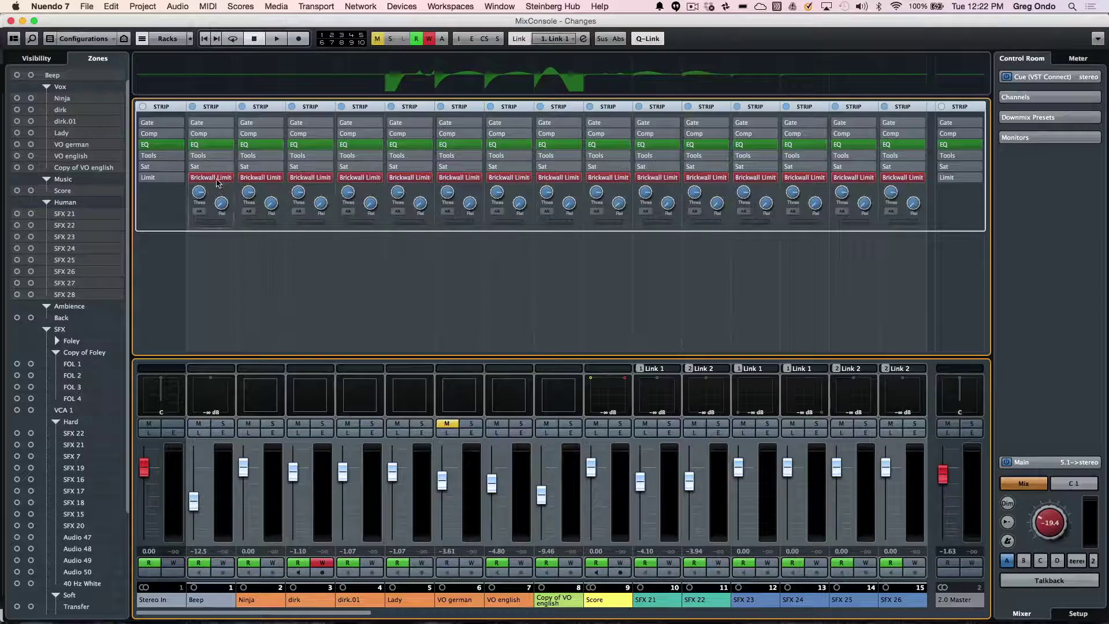
pyautogui.click(232, 167)
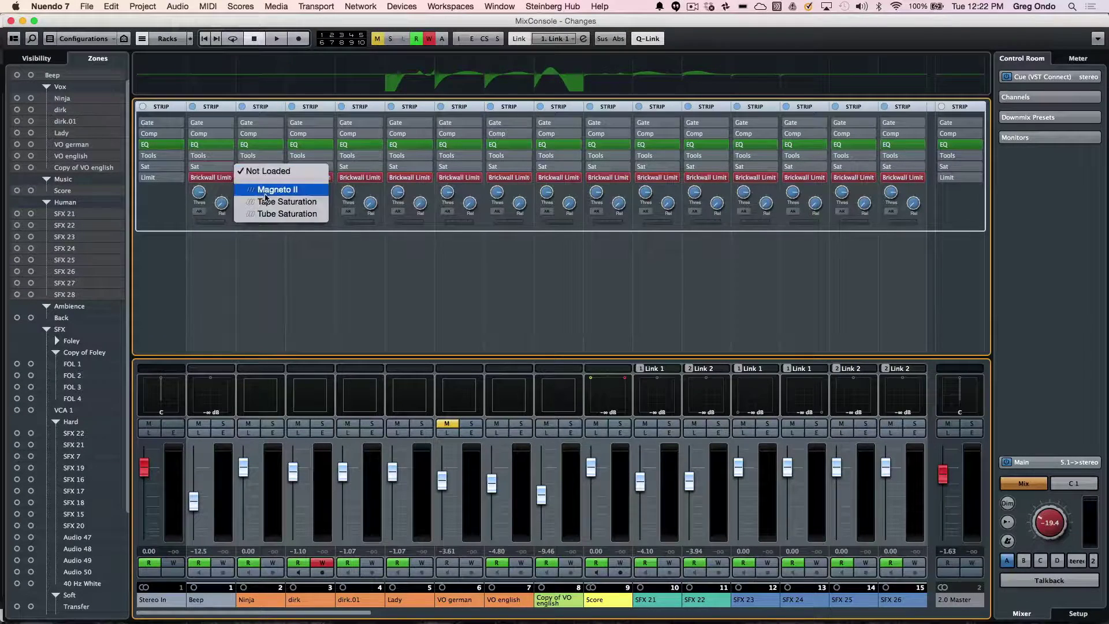
pyautogui.press('Escape')
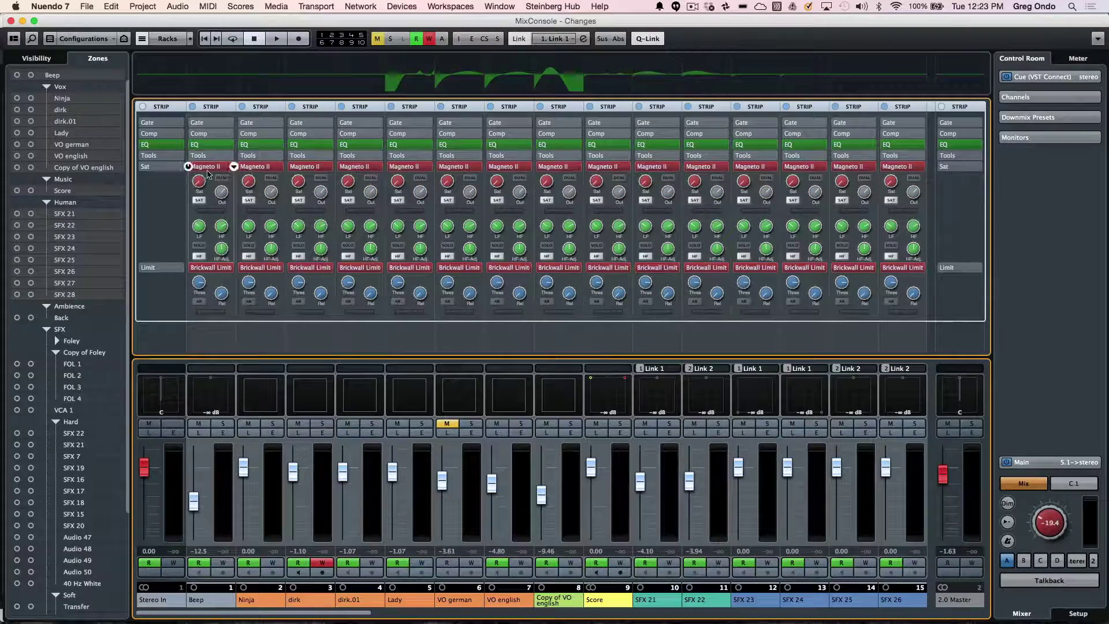
pyautogui.click(236, 156)
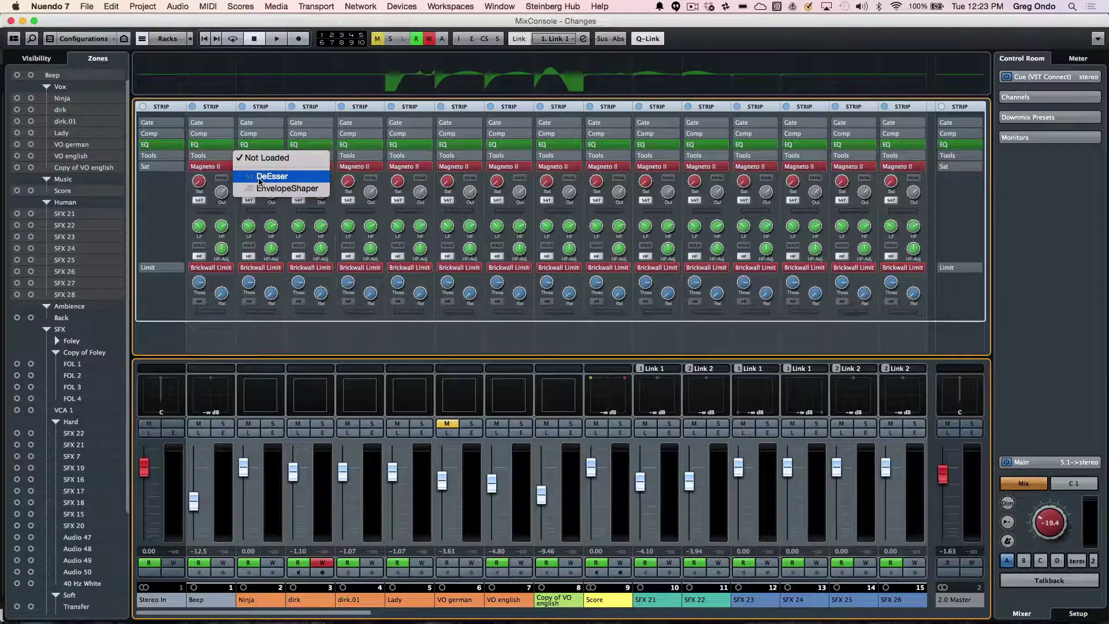
pyautogui.click(259, 180)
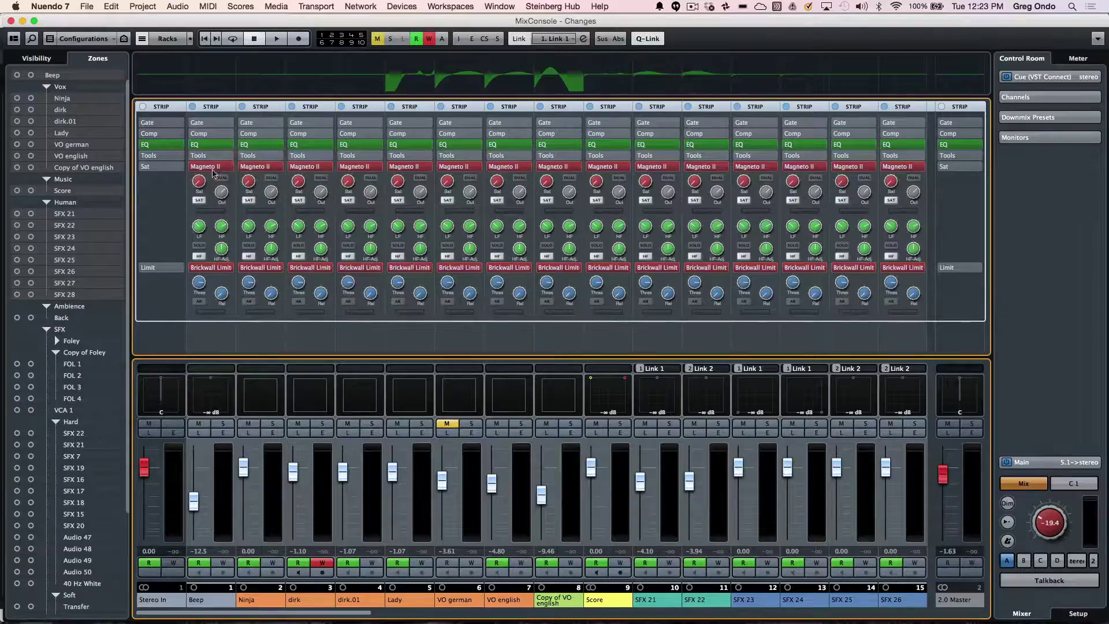
# Load Noise Gate into the Gate module and VintageCompressor into the Comp module.
pyautogui.click(233, 124)
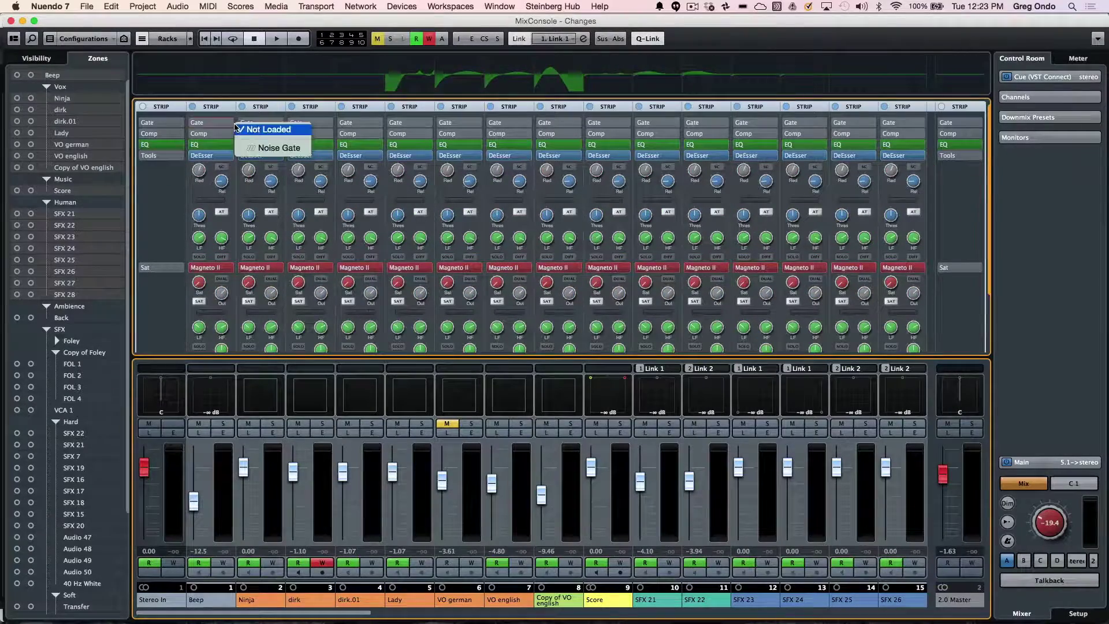
pyautogui.click(251, 148)
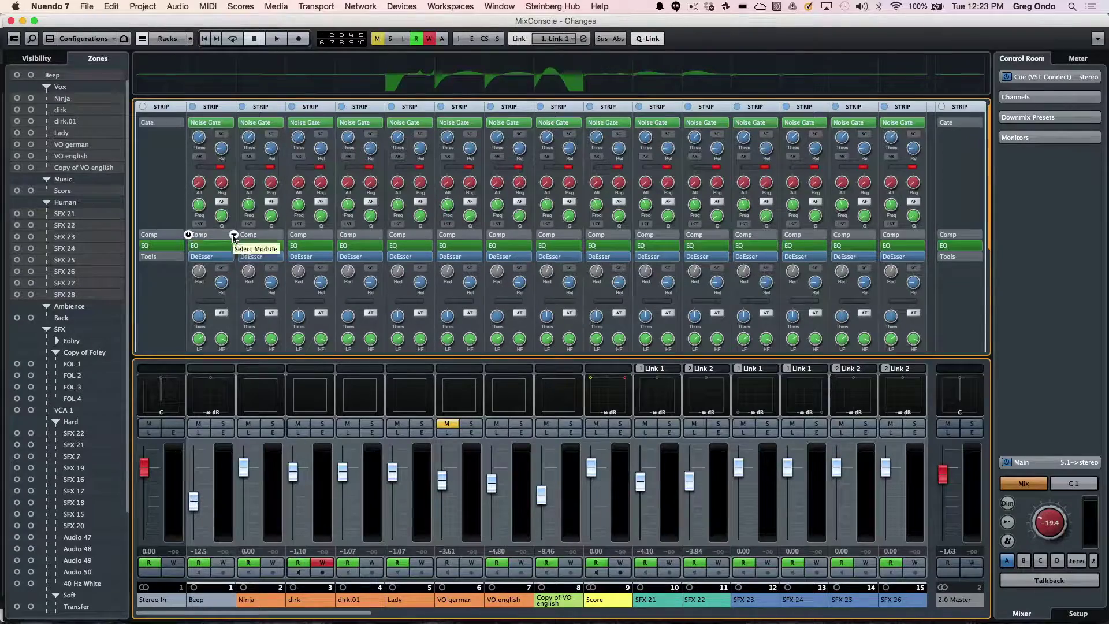
pyautogui.click(233, 234)
pyautogui.click(268, 284)
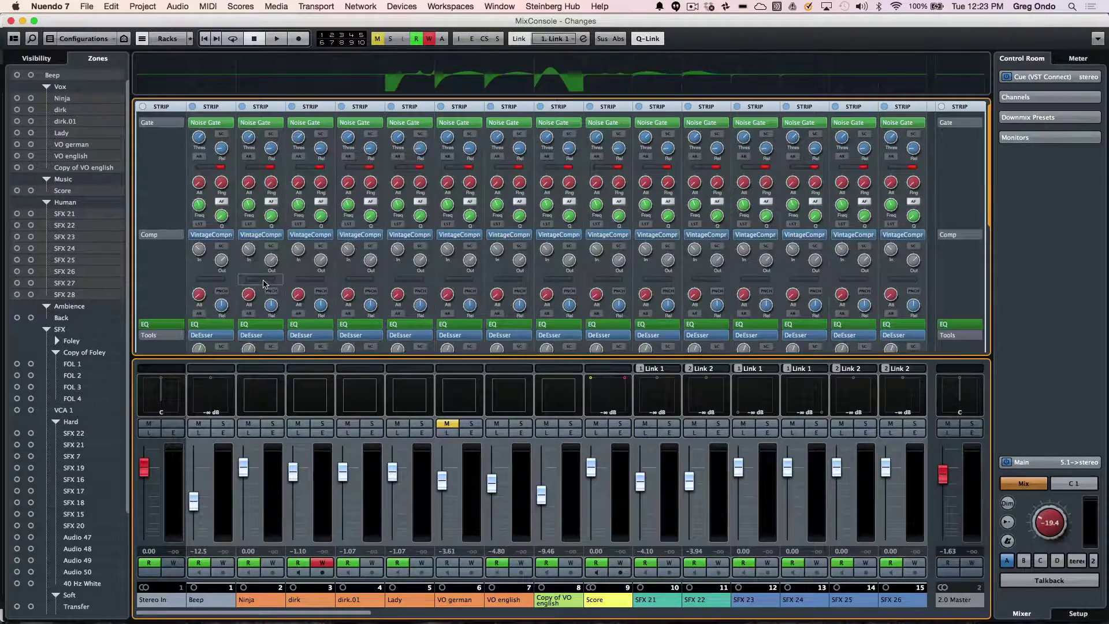
# Move VO german's compressor ahead of its gate and Beep's limiter ahead of Magneto II.
pyautogui.scroll(-3, 173, 280)
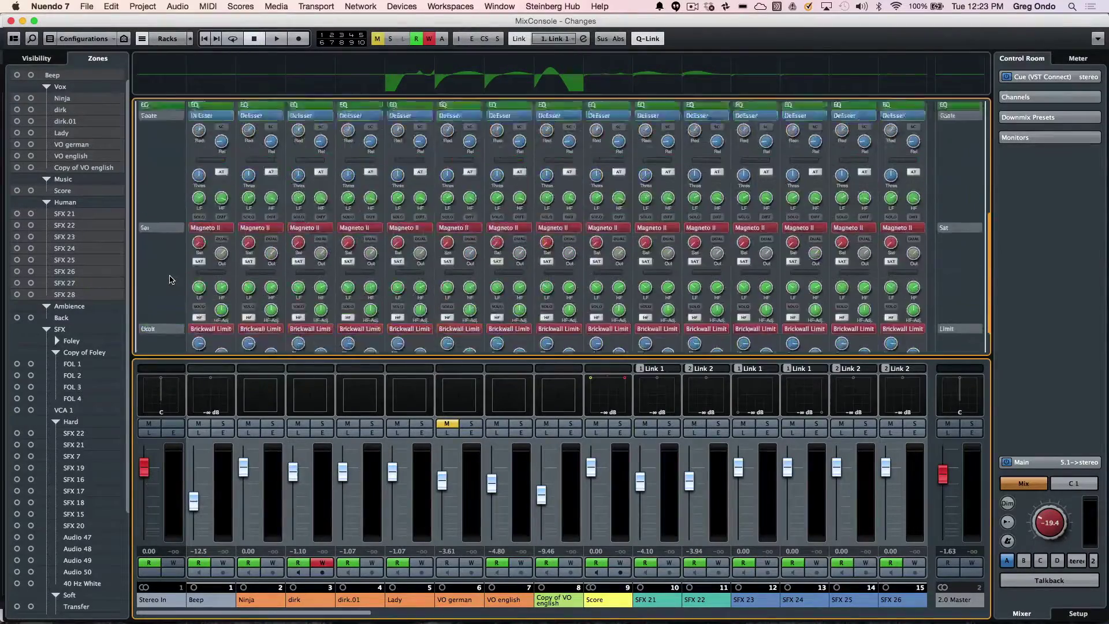
pyautogui.scroll(3, 170, 280)
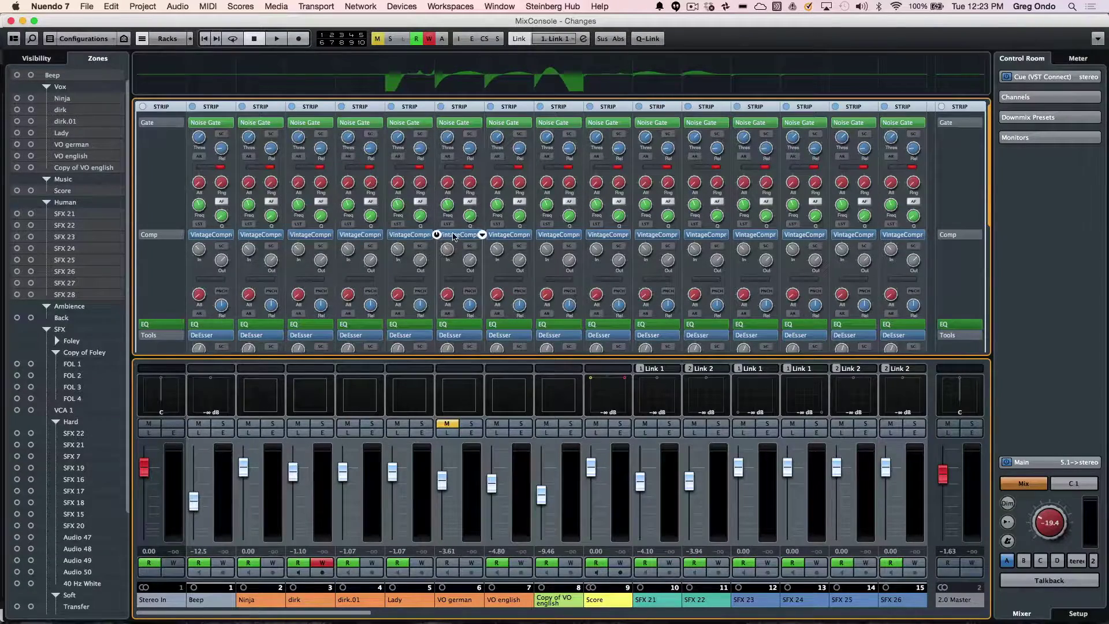
pyautogui.moveTo(454, 235); pyautogui.dragTo(463, 128)
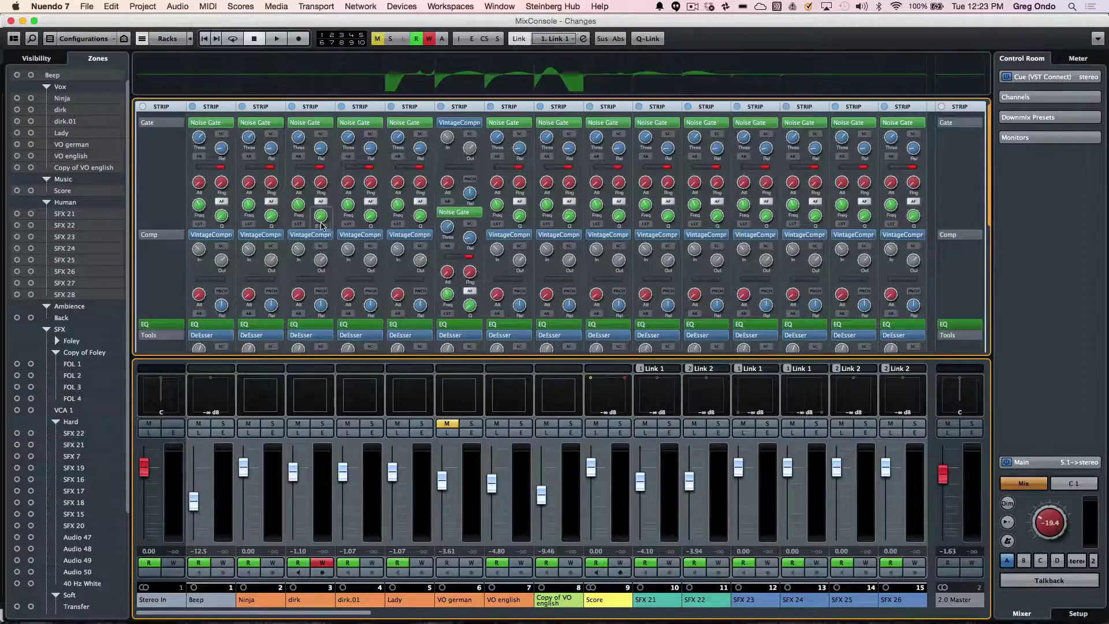
pyautogui.scroll(-5, 164, 272)
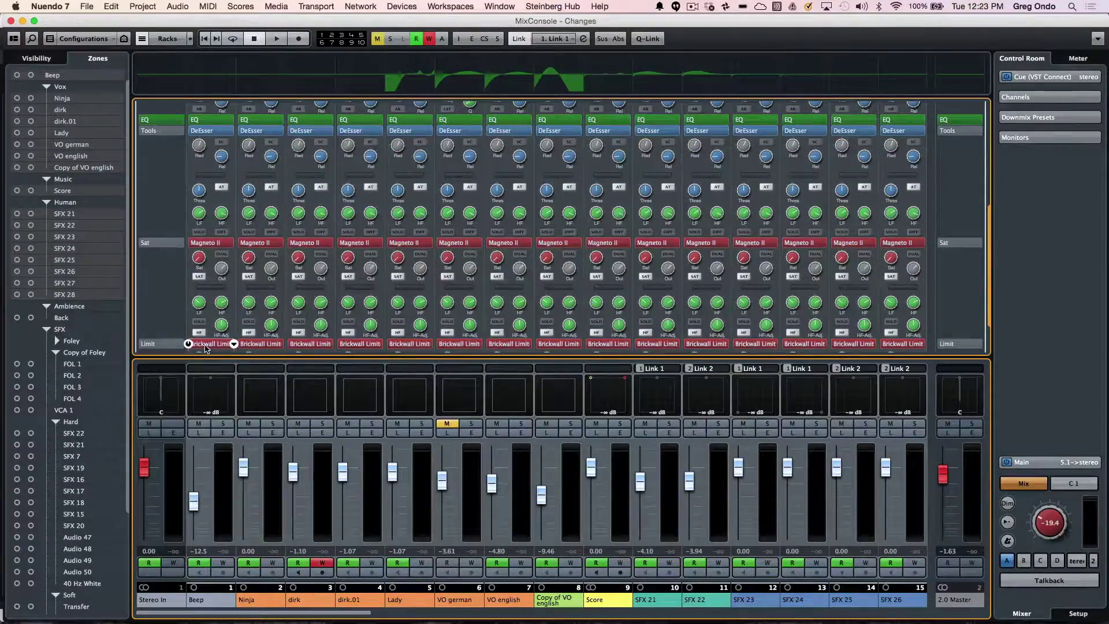
pyautogui.moveTo(205, 348); pyautogui.dragTo(217, 246)
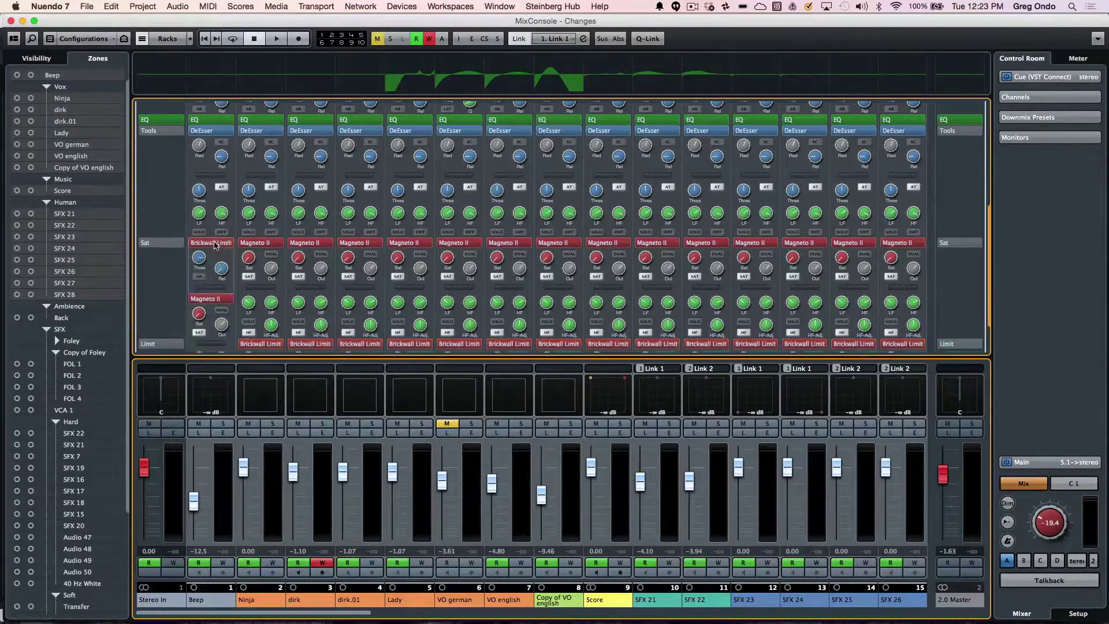
pyautogui.click(108, 38)
# Save mixer configuration 1, then display the Routing, Pre, Inserts, Sends and VCA racks.
pyautogui.click(109, 34)
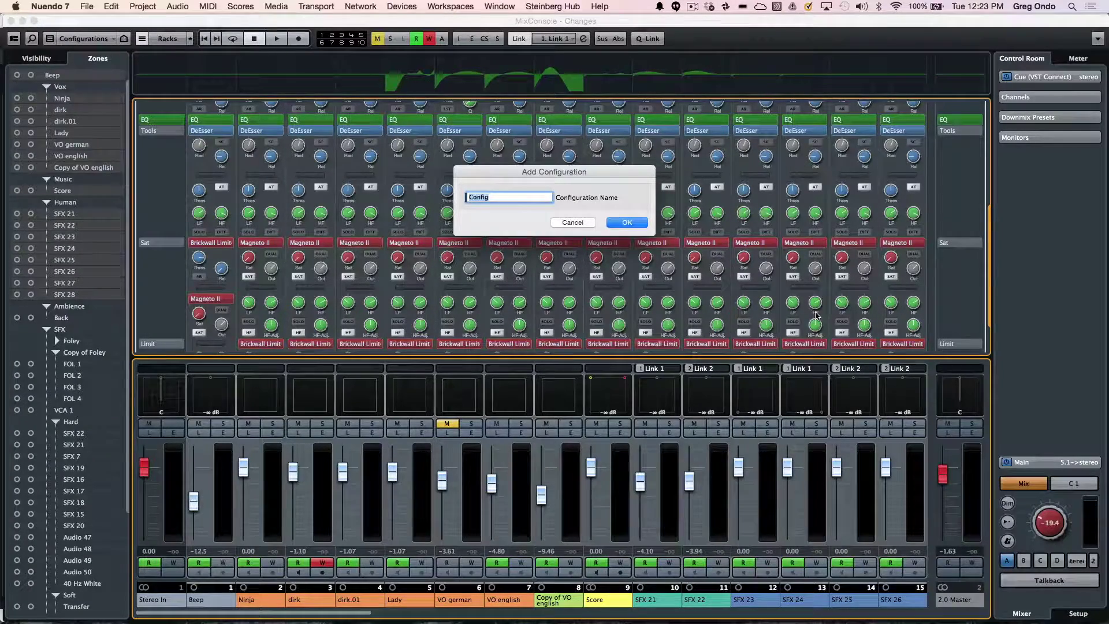
pyautogui.press('Return')
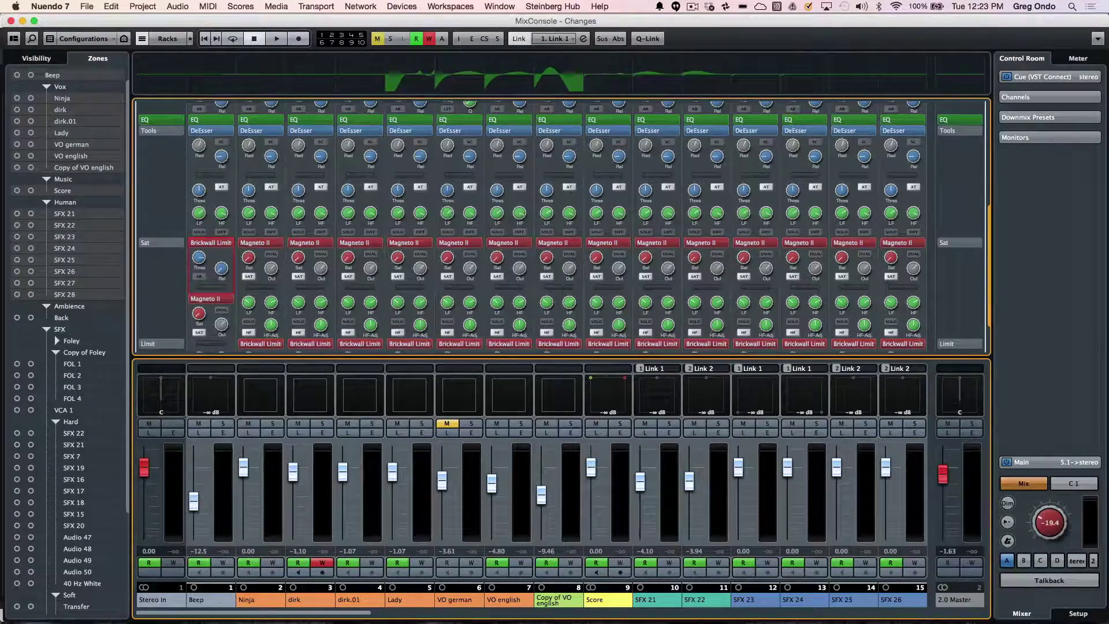
pyautogui.click(175, 41)
pyautogui.click(177, 61)
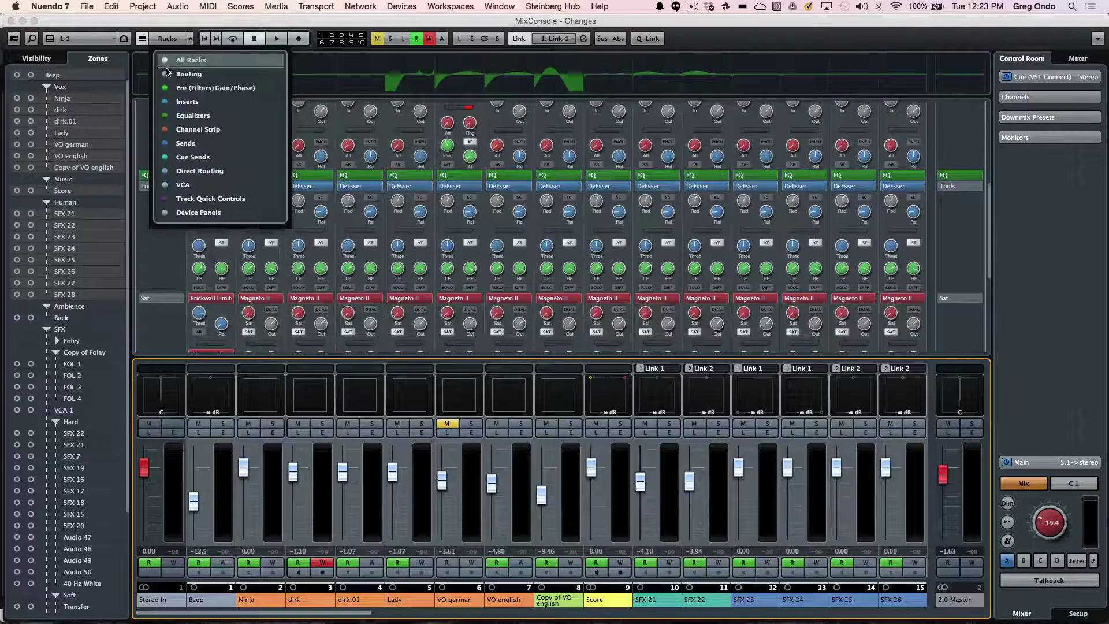
pyautogui.click(166, 74)
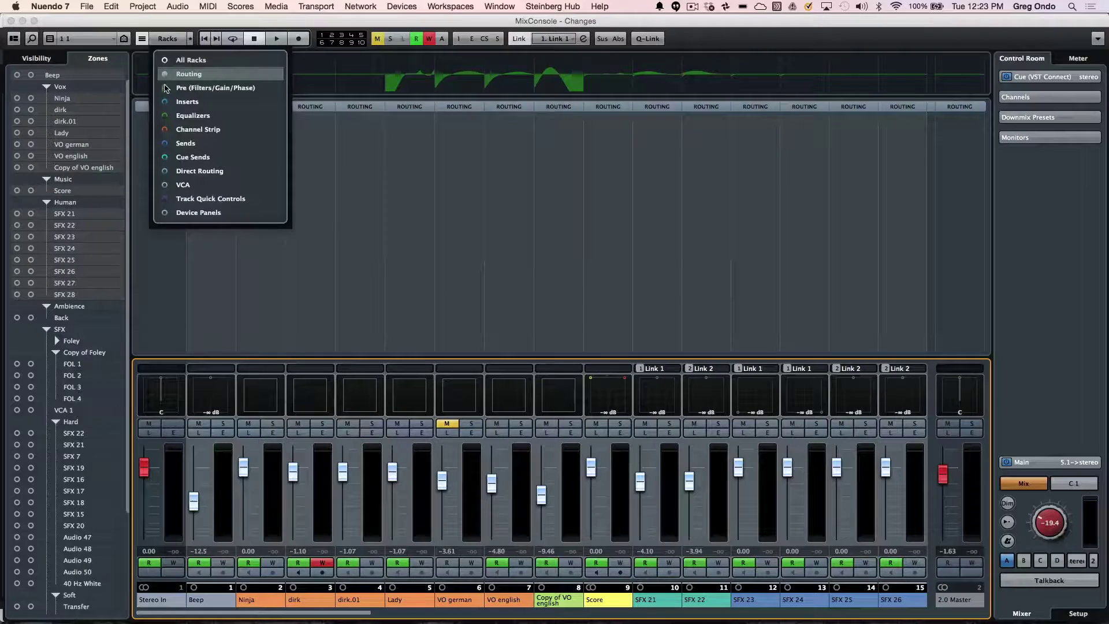
pyautogui.click(167, 88)
pyautogui.click(166, 103)
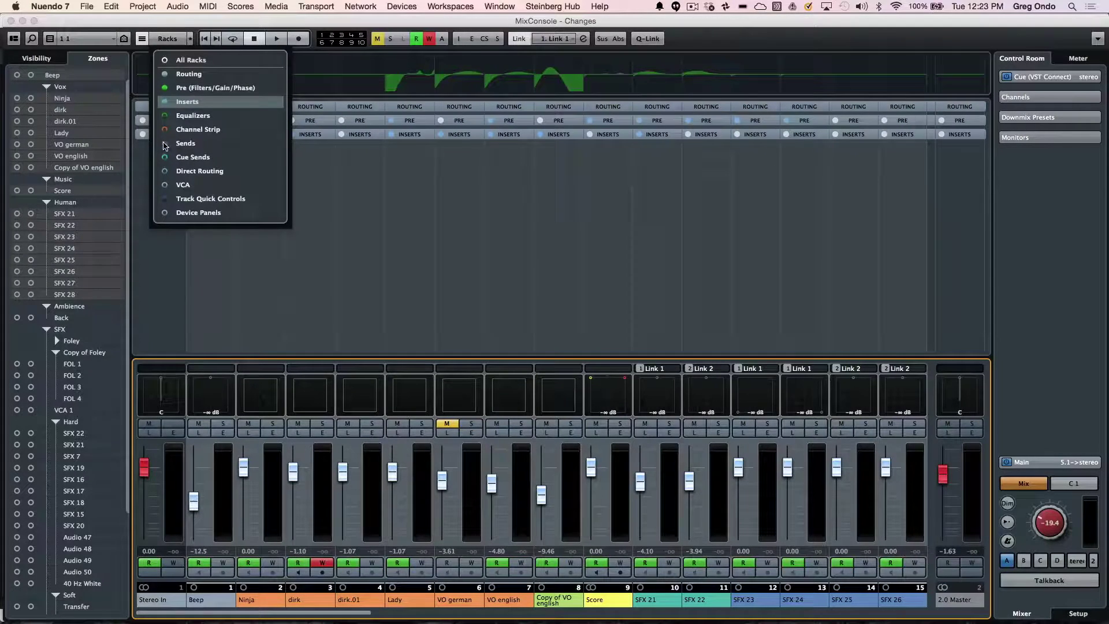
pyautogui.click(165, 144)
pyautogui.click(165, 186)
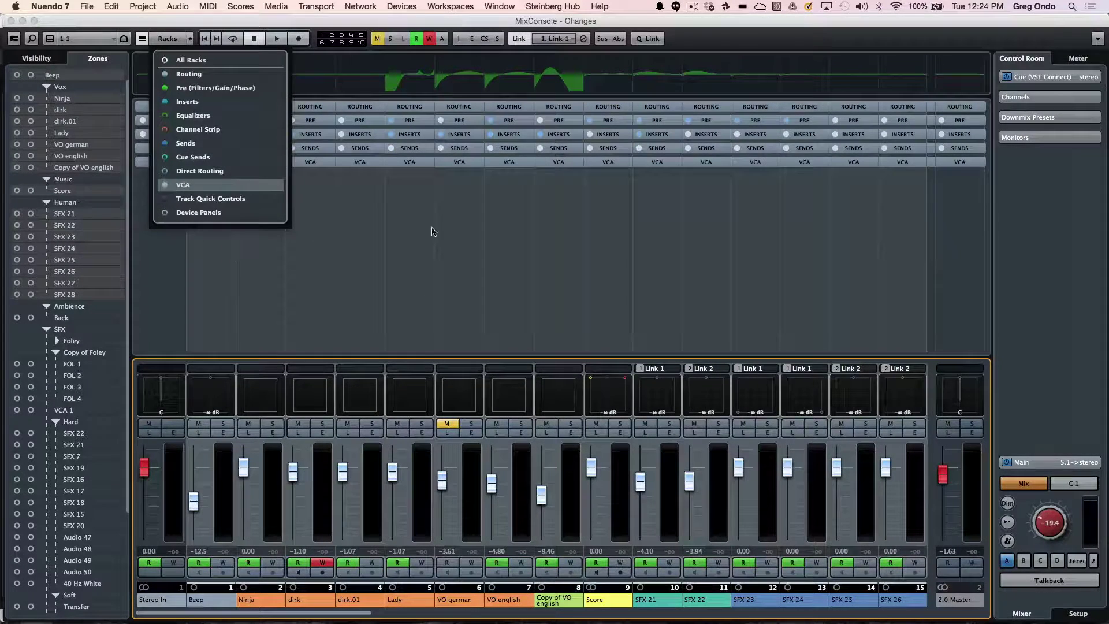
# Expand the Sends, Inserts, Pre and Routing racks.
pyautogui.click(363, 163)
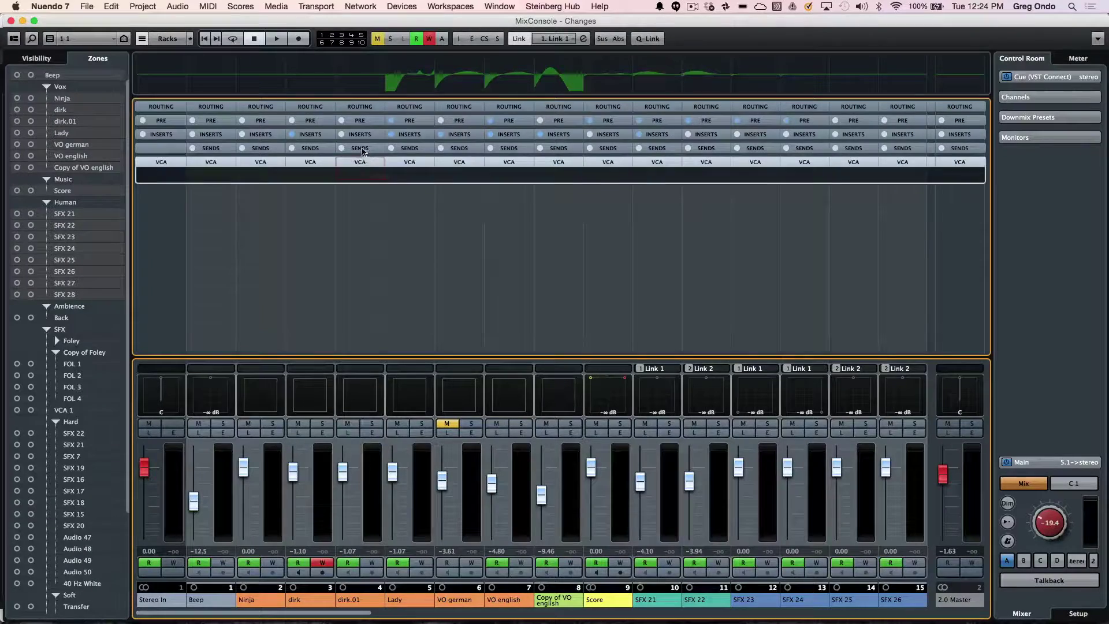
pyautogui.click(360, 148)
pyautogui.click(360, 134)
pyautogui.click(359, 120)
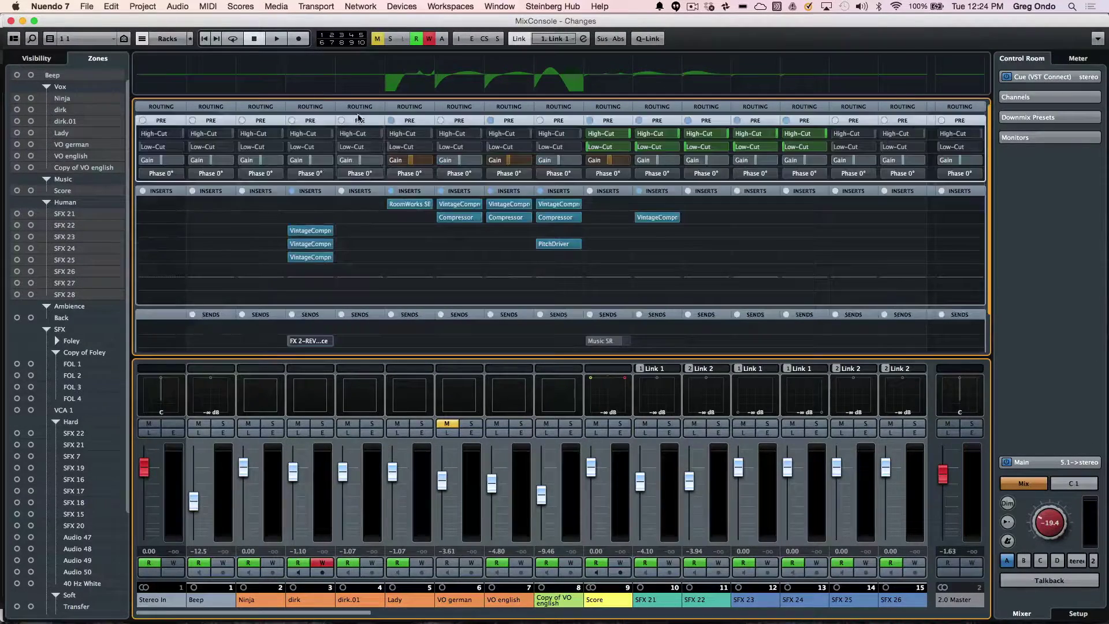
pyautogui.click(359, 107)
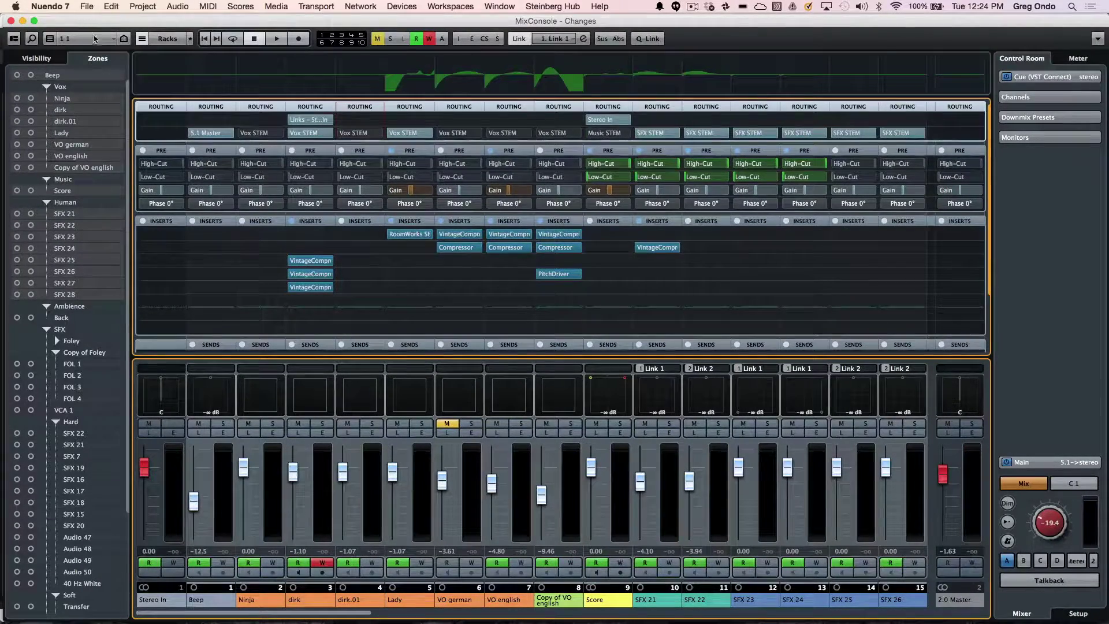
# Add a new mixer configuration named 2.
pyautogui.click(125, 40)
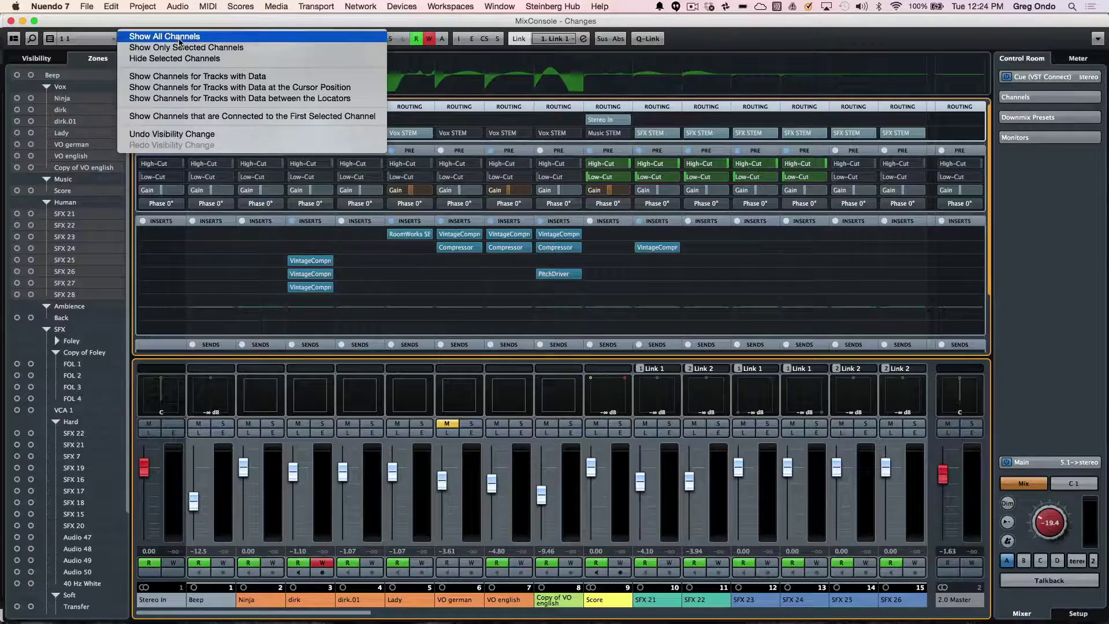
pyautogui.click(89, 42)
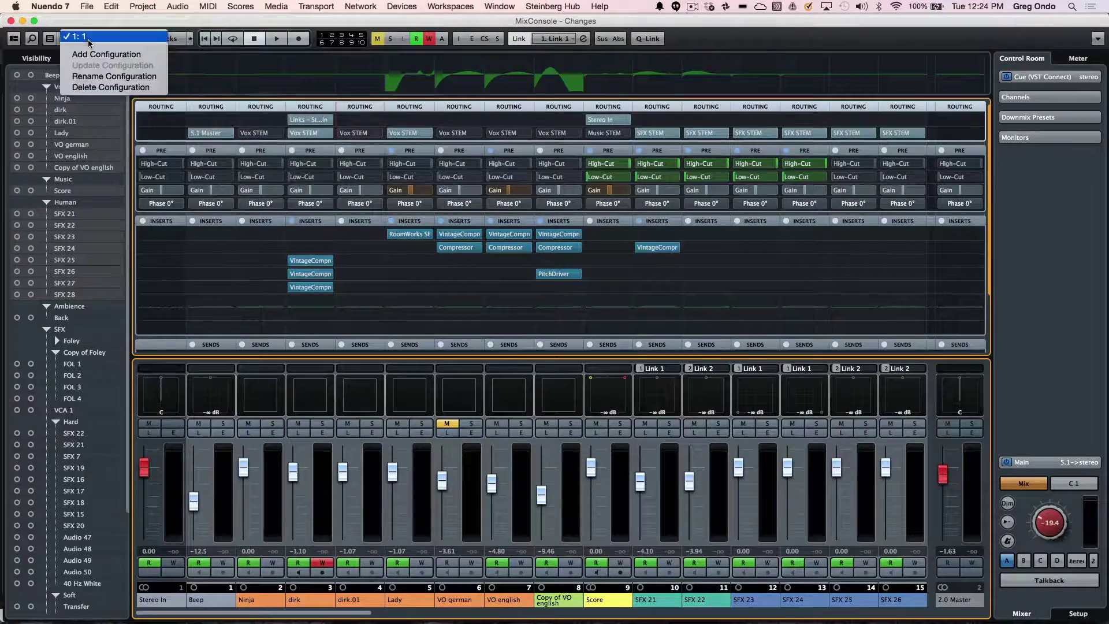
pyautogui.click(93, 54)
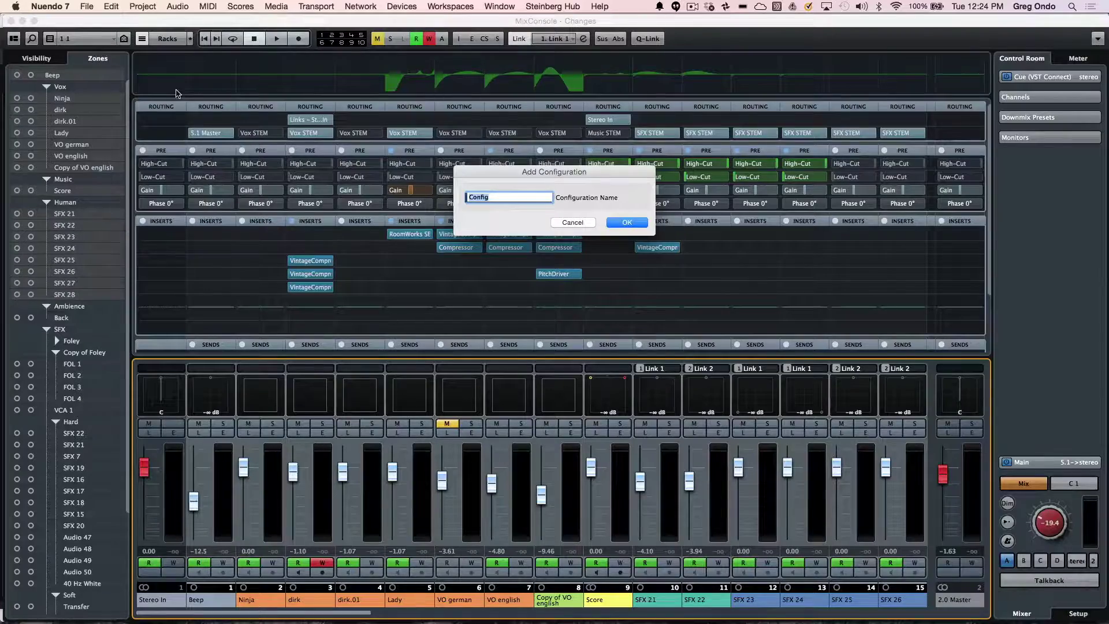
pyautogui.write('2')
pyautogui.press('Return')
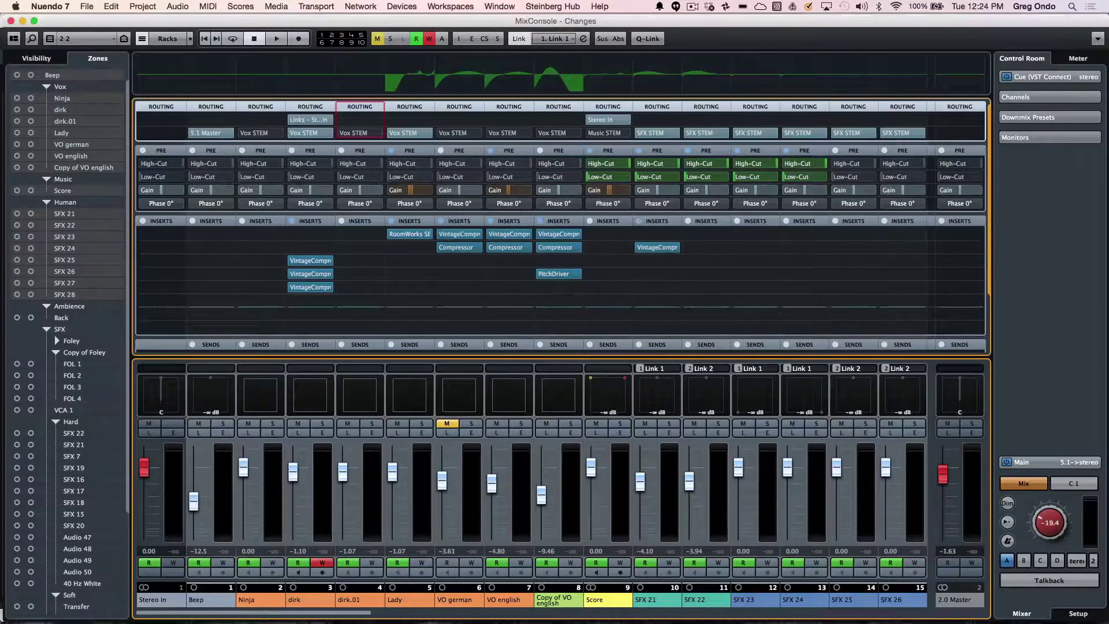
# Switch between configurations 1:1 and 2:2, ending on 2:2.
pyautogui.click(103, 43)
pyautogui.click(81, 36)
pyautogui.click(106, 40)
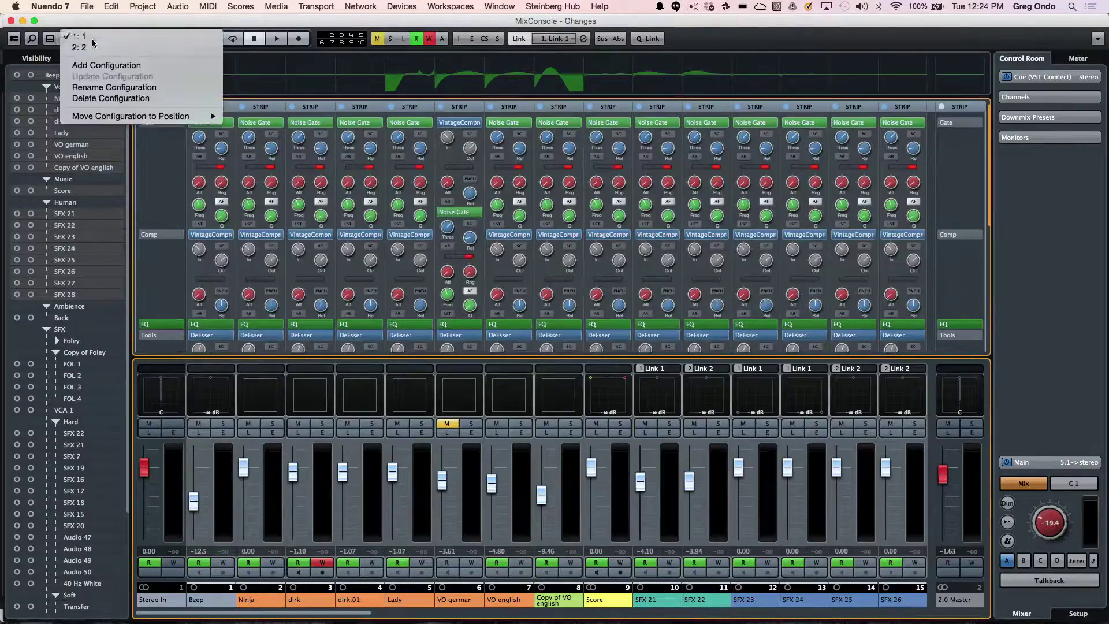
pyautogui.click(110, 50)
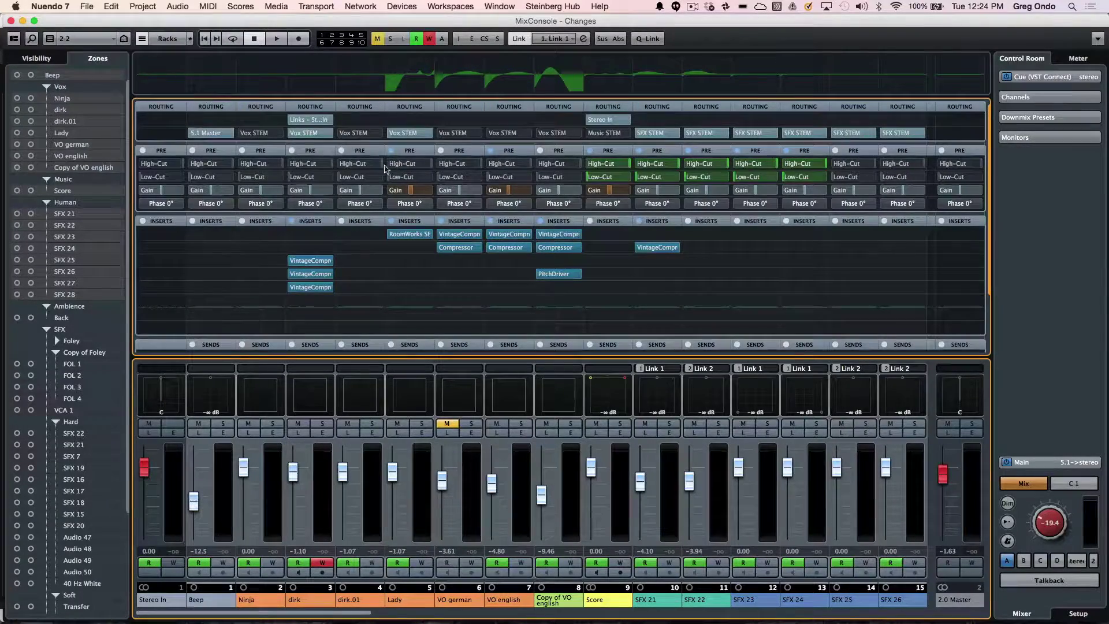
# Add the Channel Strip rack back to the rack display and collapse it.
pyautogui.click(169, 41)
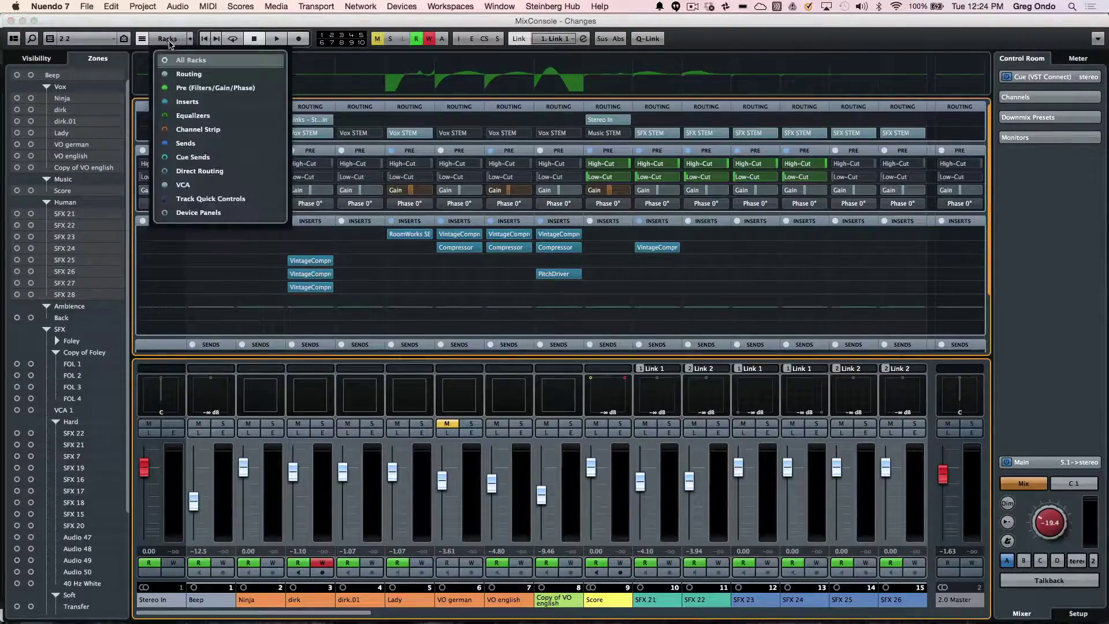
pyautogui.click(184, 70)
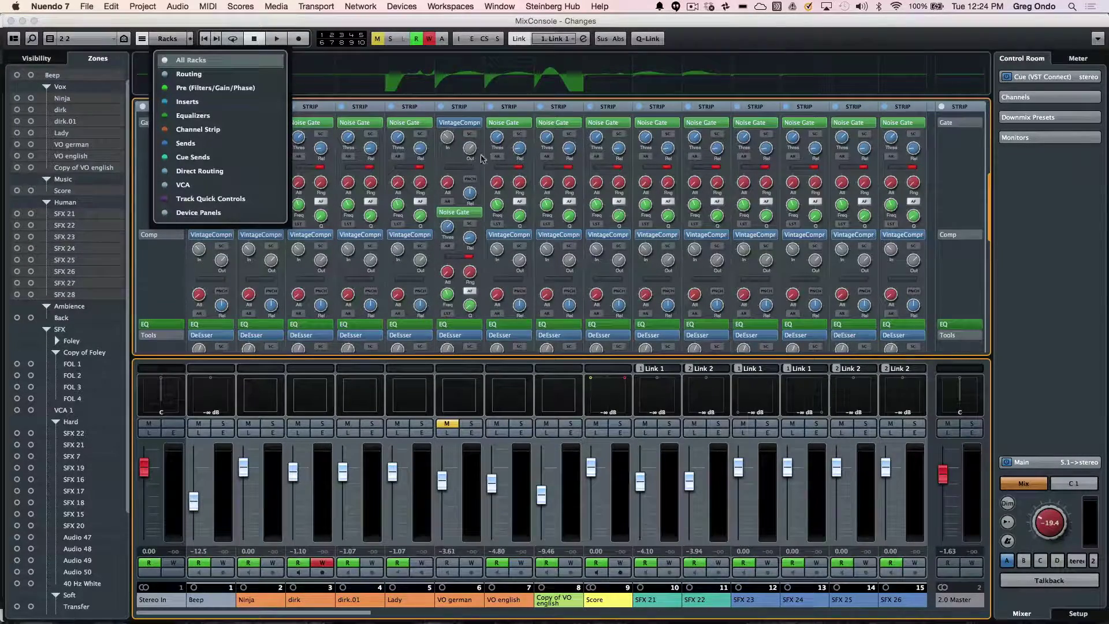
pyautogui.click(362, 108)
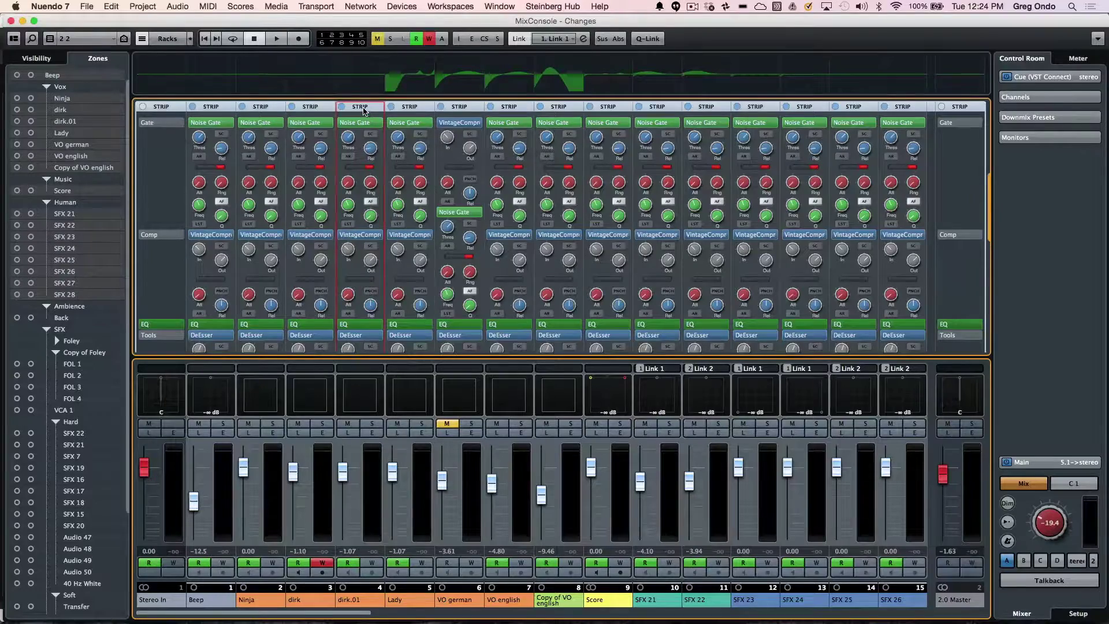
pyautogui.click(360, 106)
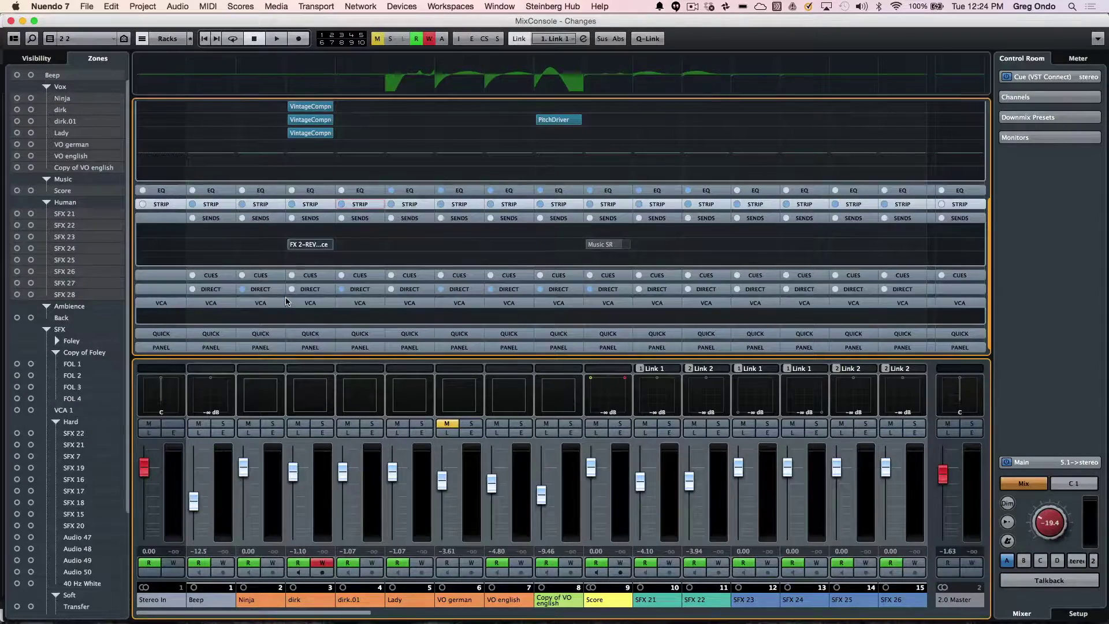
# Toggle the Sends rack and start an FX channel on Beep's send 3, then cancel.
pyautogui.moveTo(293, 232)
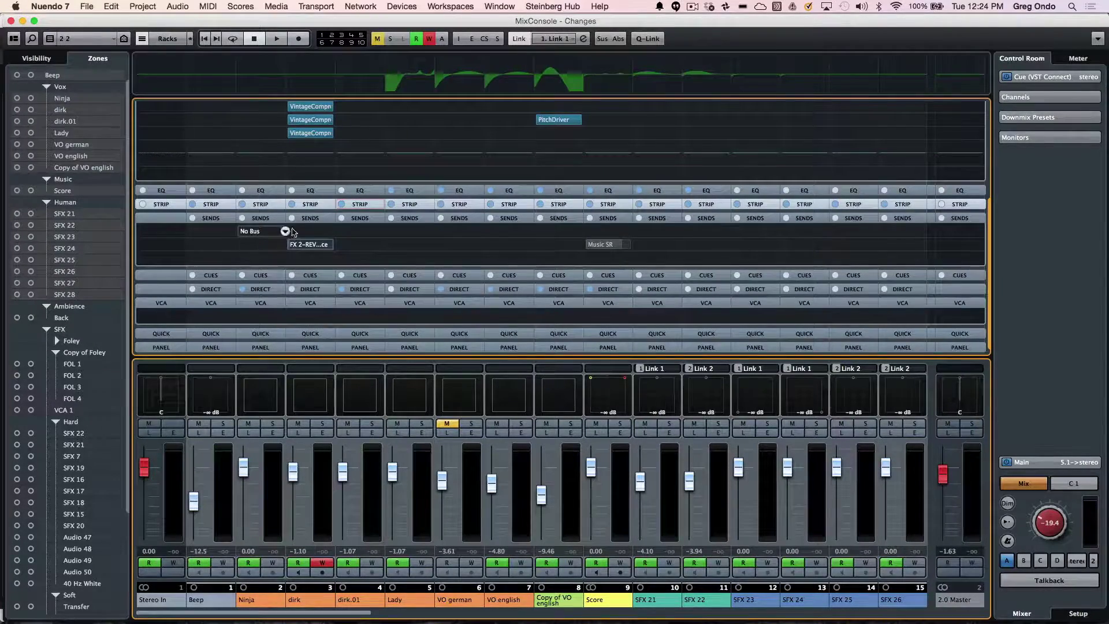
pyautogui.click(258, 217)
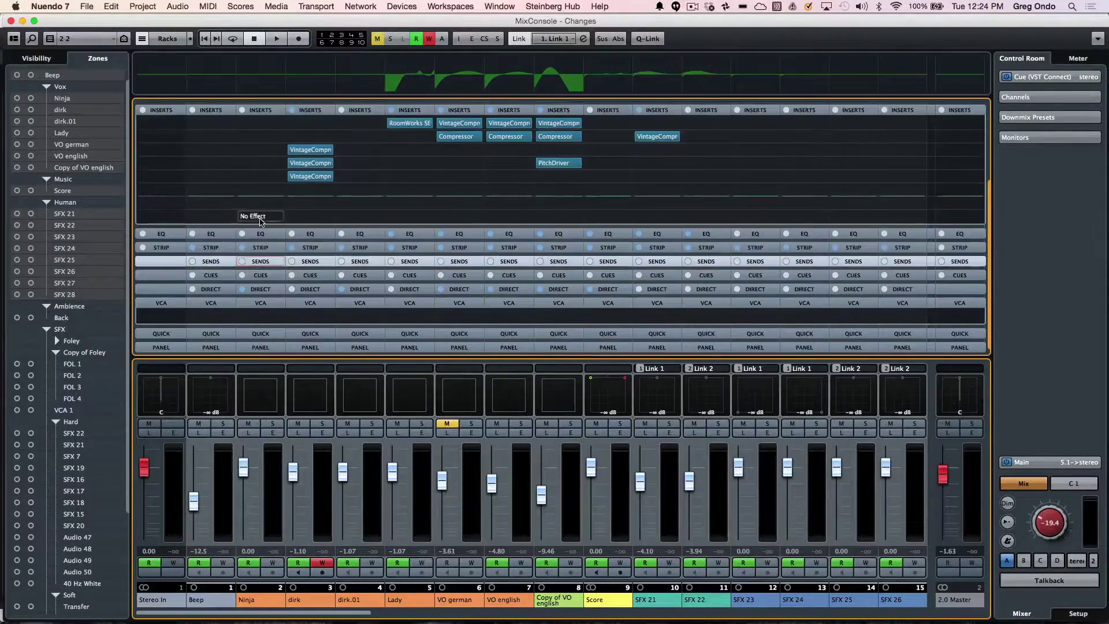
pyautogui.click(268, 259)
pyautogui.moveTo(269, 277)
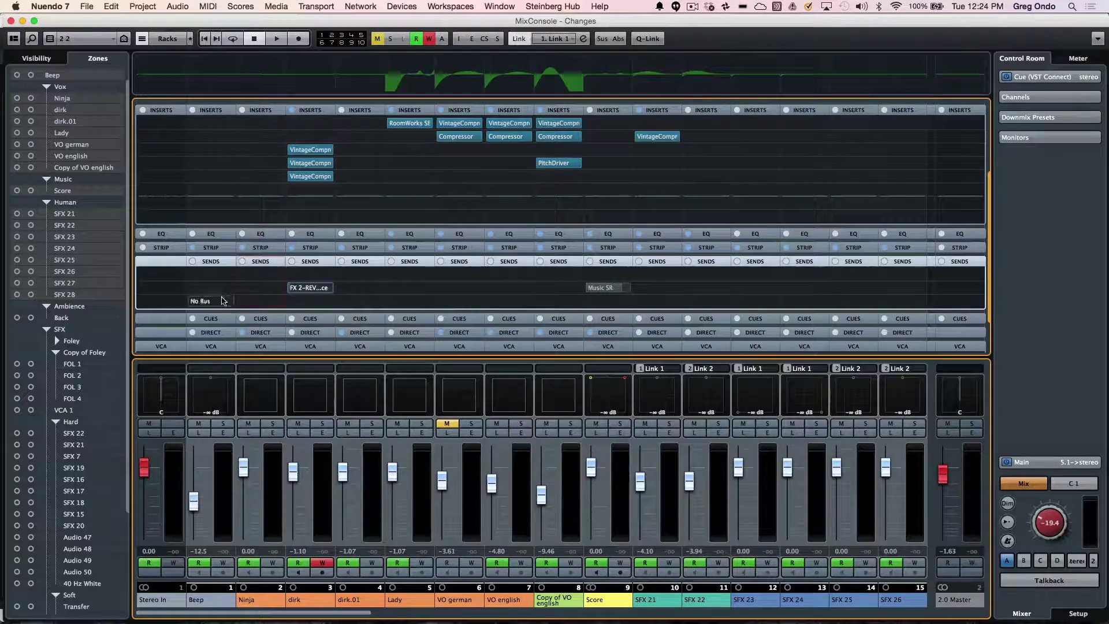
pyautogui.rightClick(233, 300)
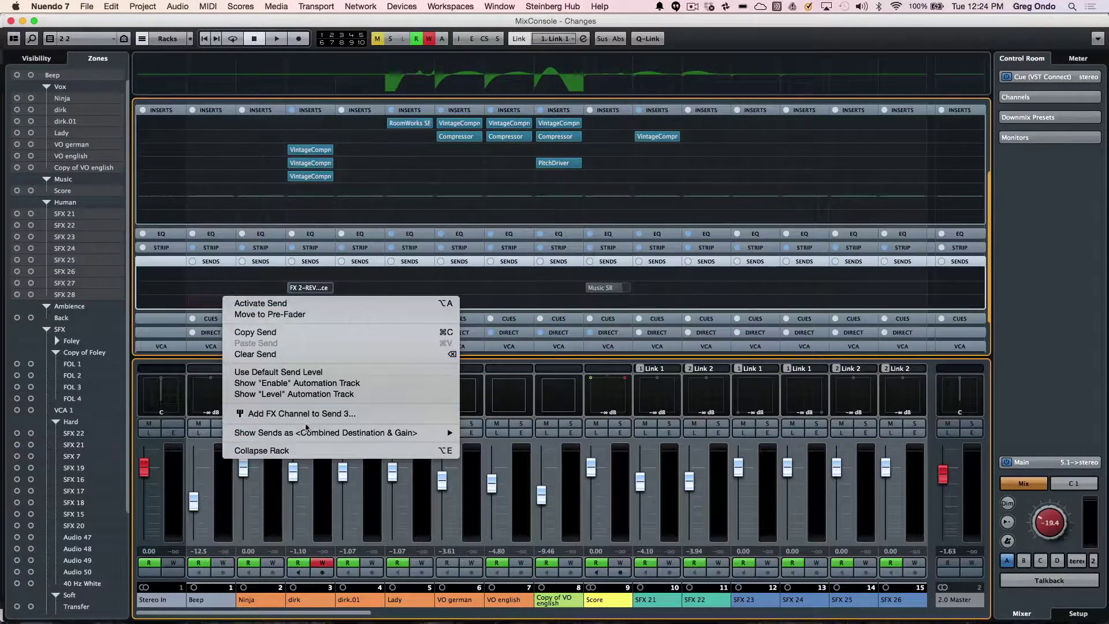
pyautogui.click(348, 420)
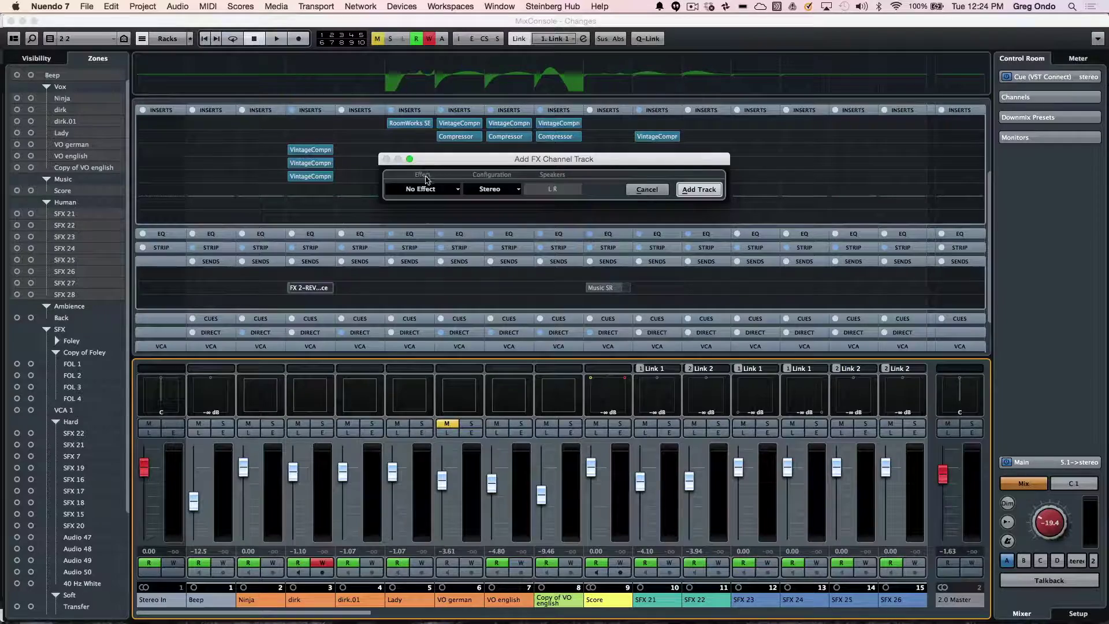
pyautogui.click(663, 191)
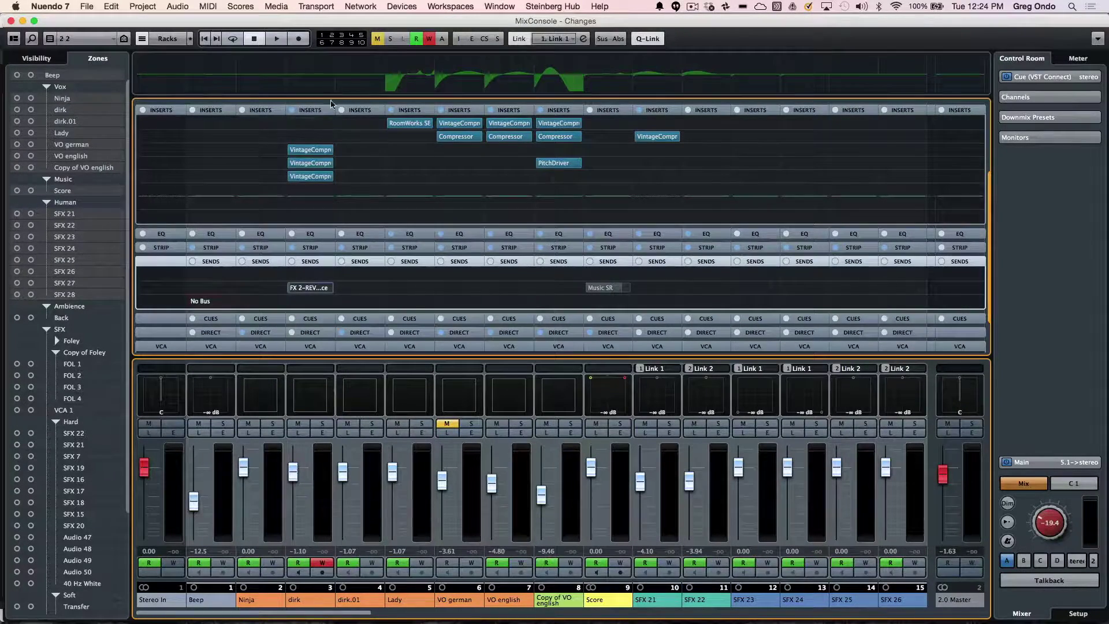
# Add a REVerence FX channel fed by Send 3 from Beep's empty send slot.
pyautogui.rightClick(220, 301)
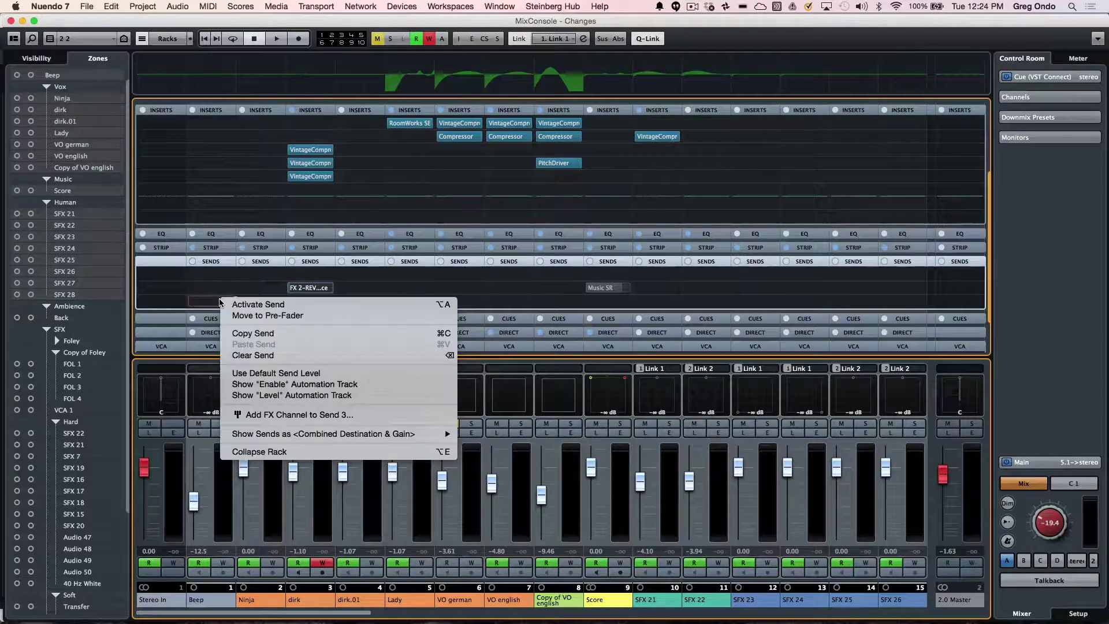
pyautogui.click(329, 420)
pyautogui.click(422, 190)
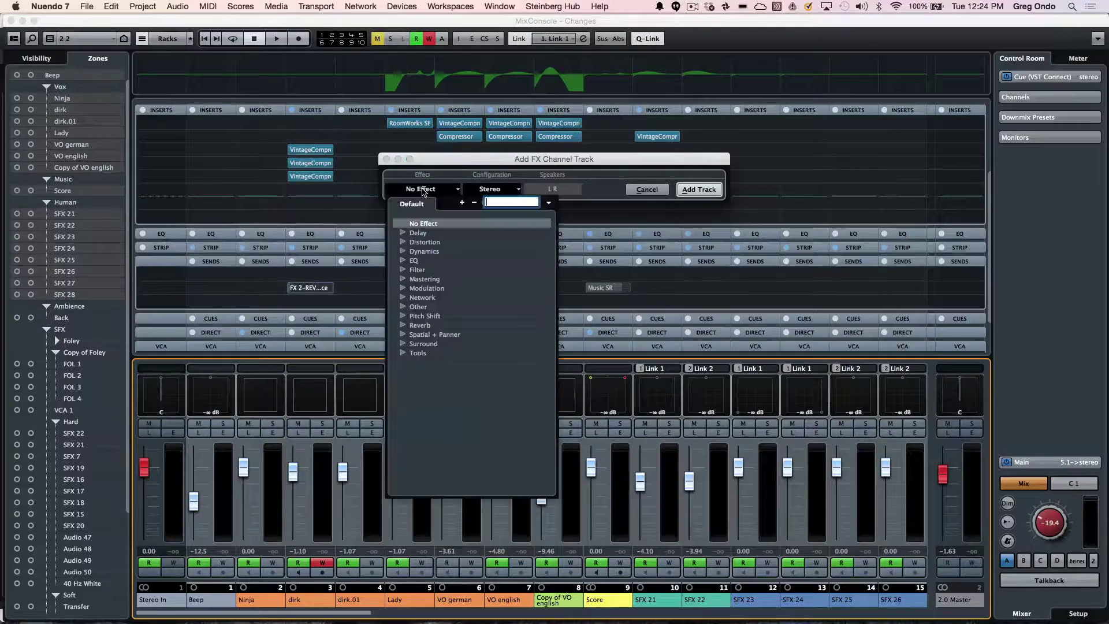
pyautogui.click(406, 327)
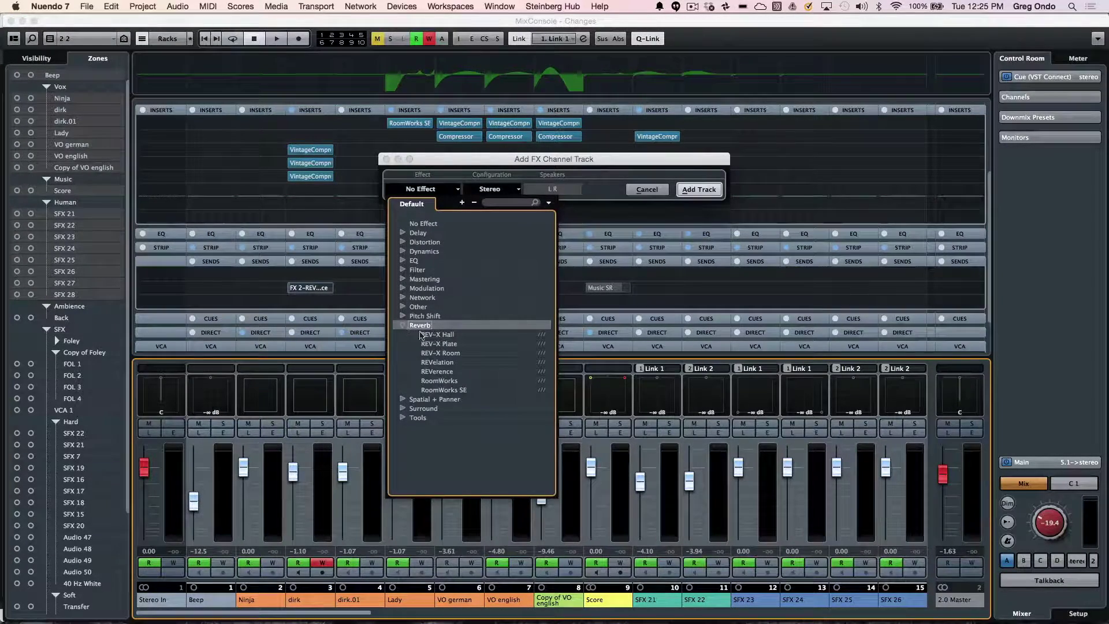
pyautogui.click(446, 372)
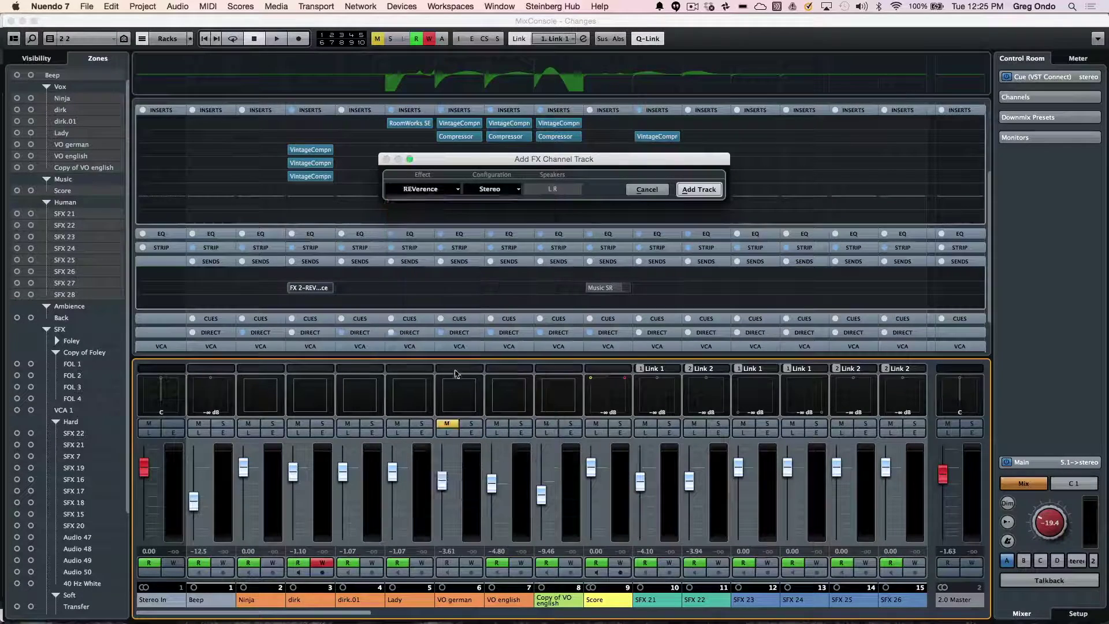
pyautogui.click(698, 192)
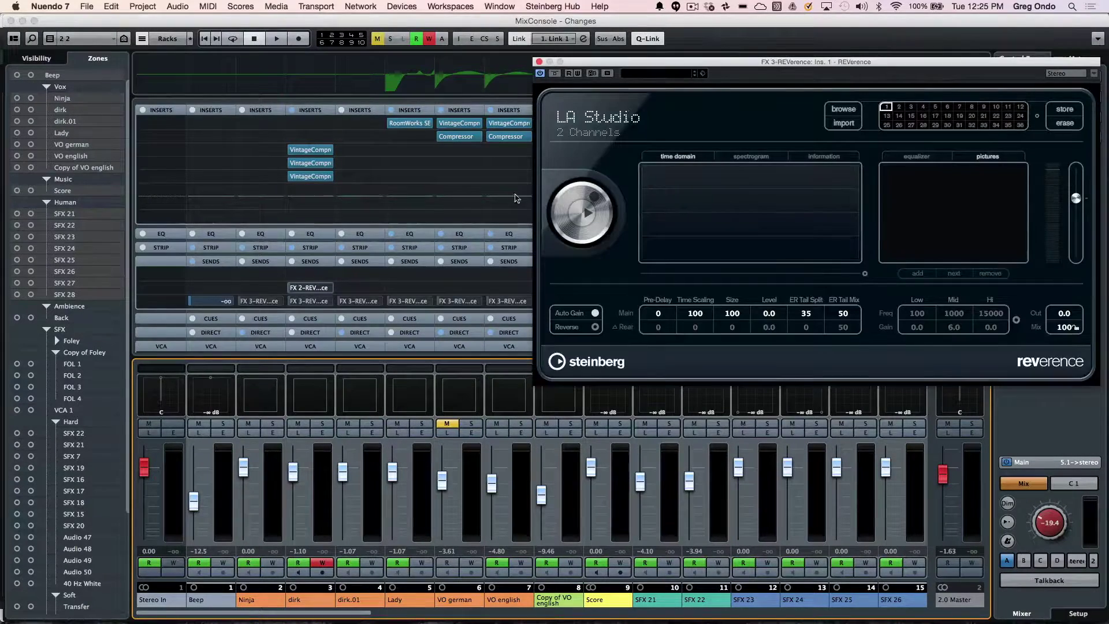
# Close REVerence, set every channel's FX 3 send to -8.98, and select Ninja through Lady.
pyautogui.click(538, 61)
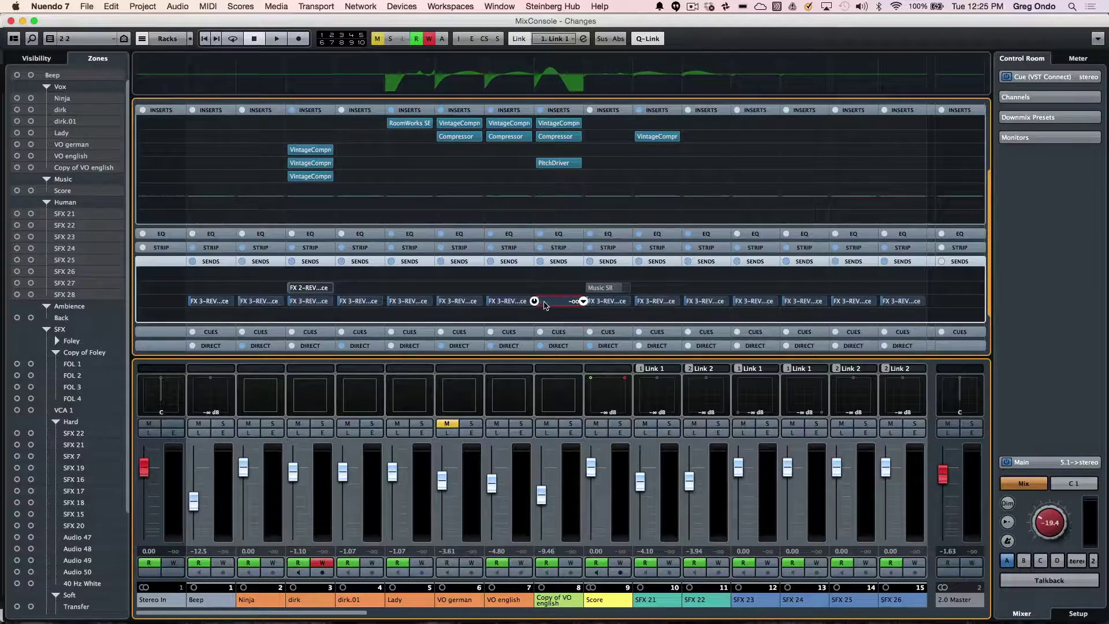
pyautogui.moveTo(545, 305); pyautogui.dragTo(576, 307)
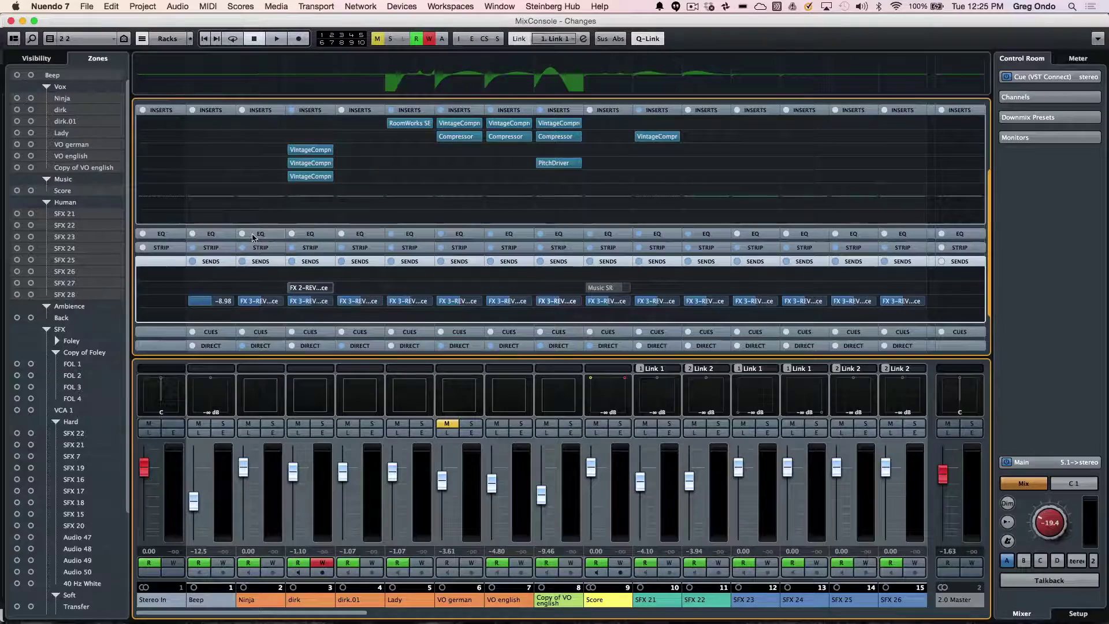
pyautogui.click(425, 476)
pyautogui.click(425, 476)
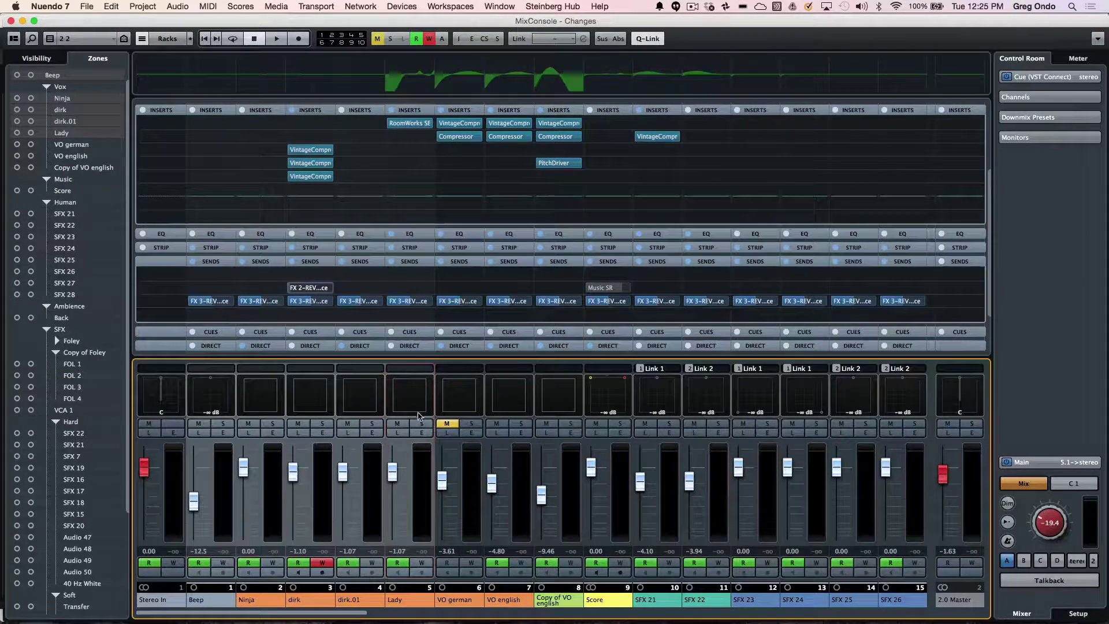
# Create a Stereo group channel, Group 5, for the selected channels.
pyautogui.rightClick(422, 491)
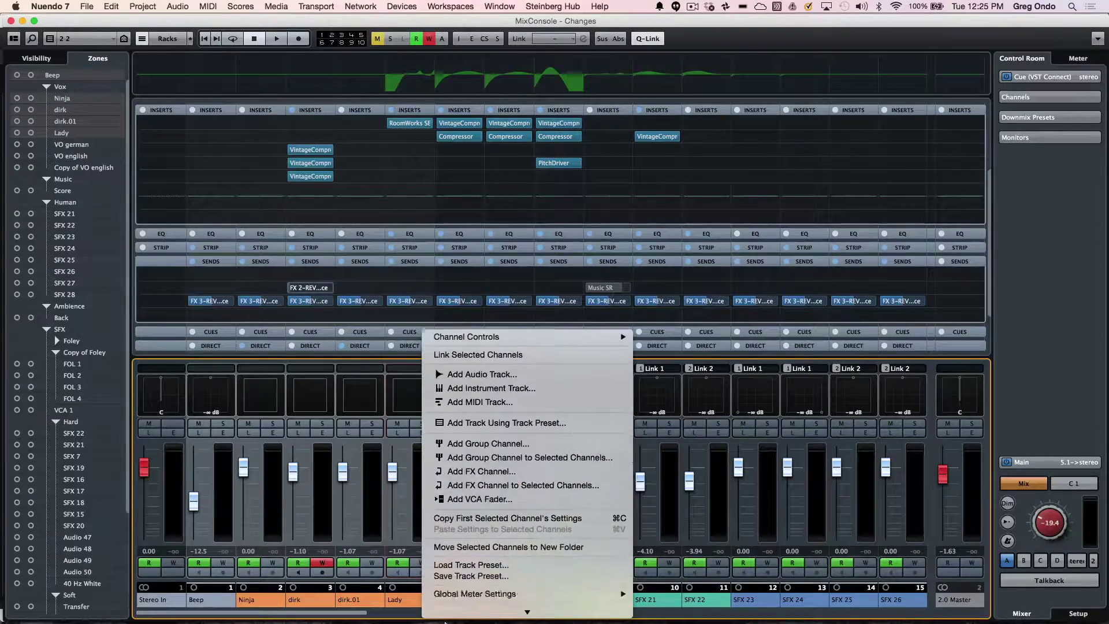
pyautogui.click(514, 457)
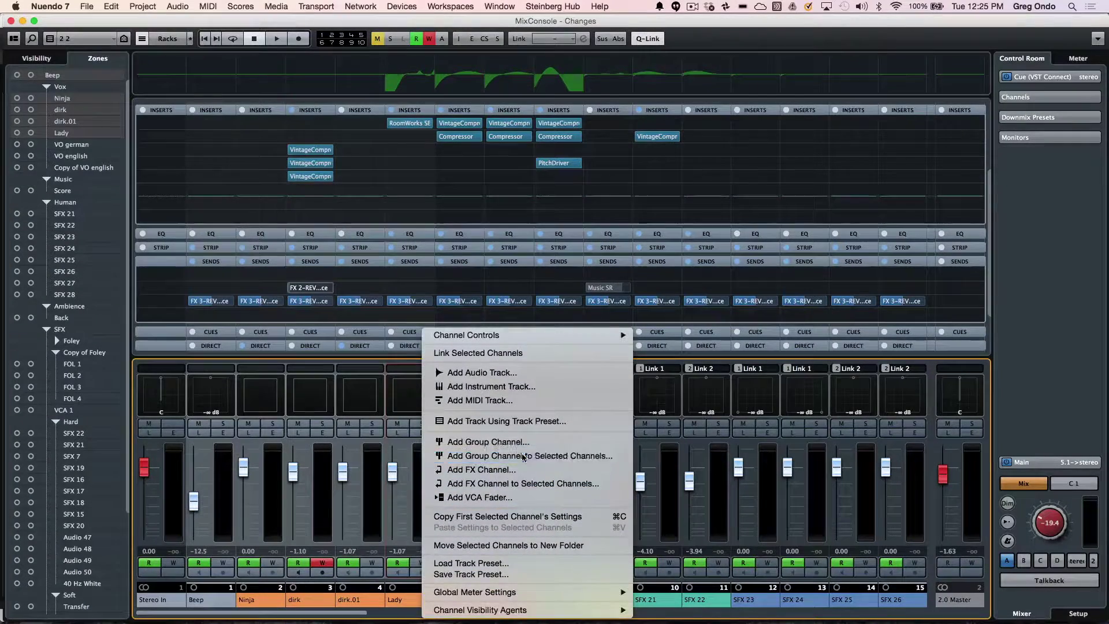
pyautogui.click(464, 192)
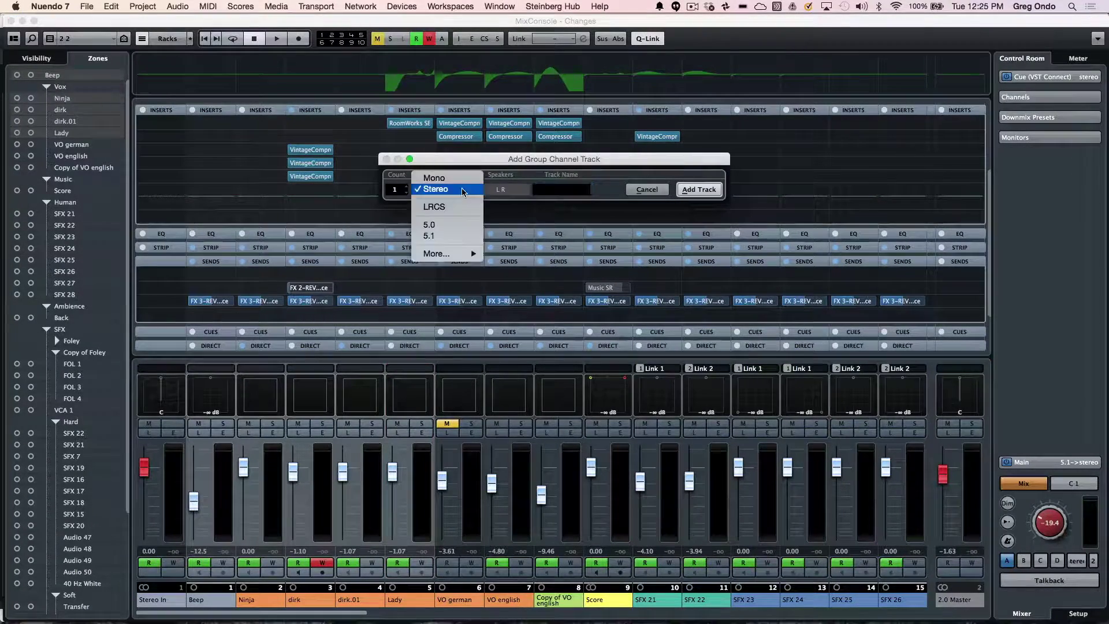
pyautogui.moveTo(455, 258)
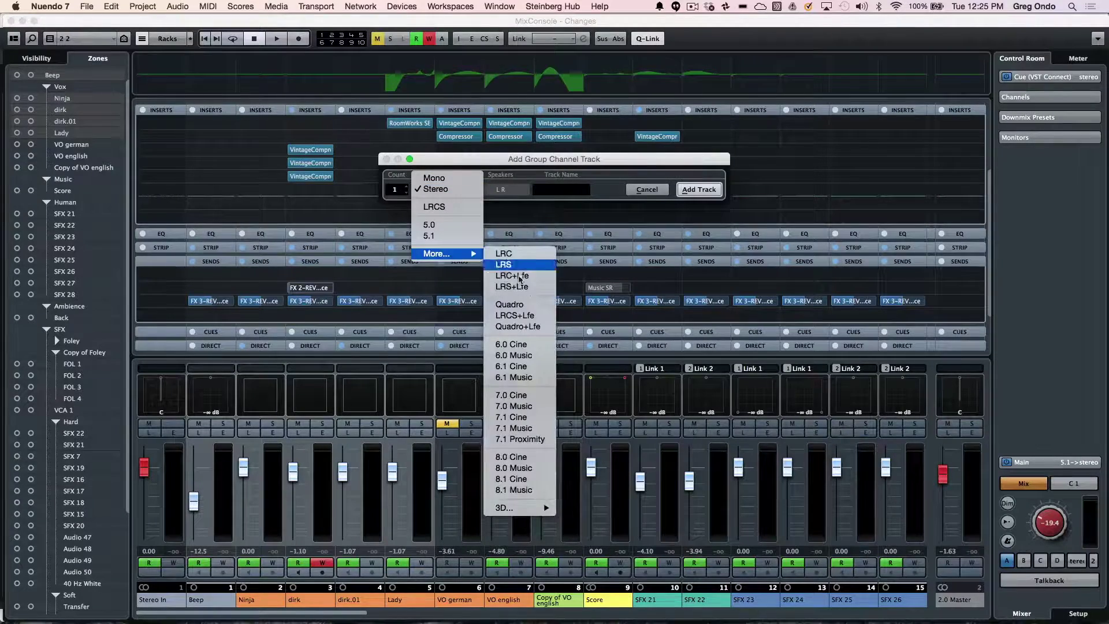
pyautogui.moveTo(517, 508)
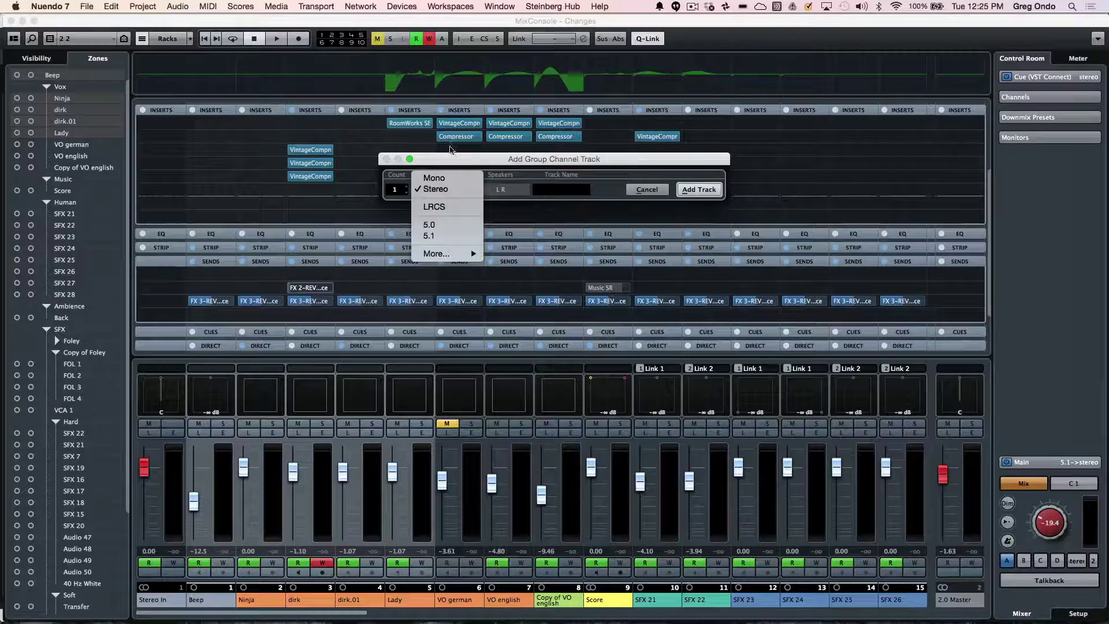
pyautogui.click(447, 162)
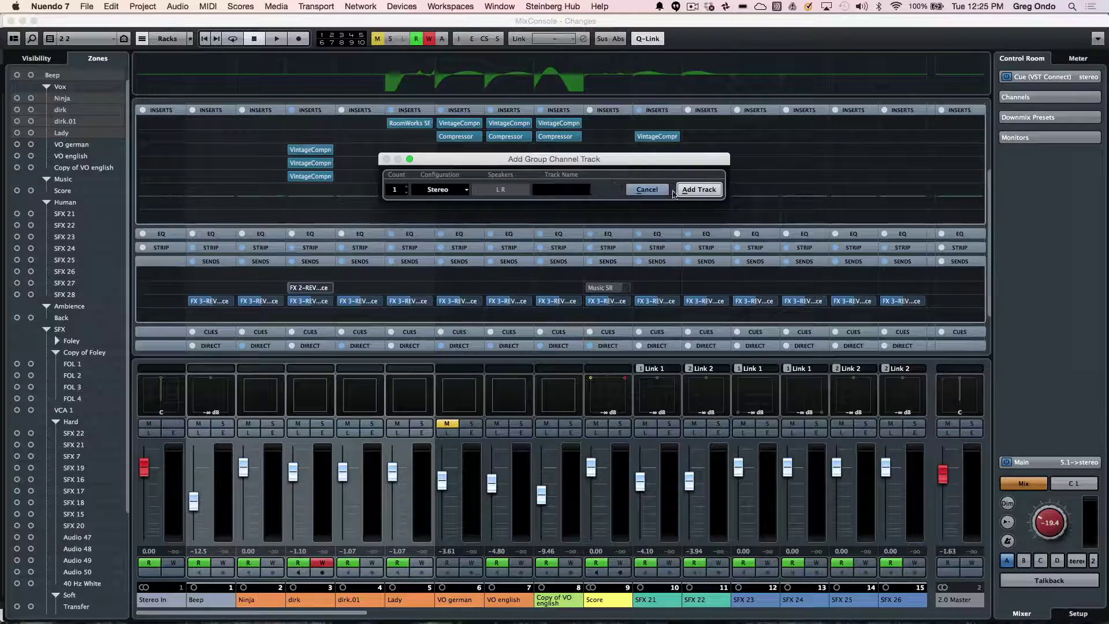
pyautogui.click(699, 190)
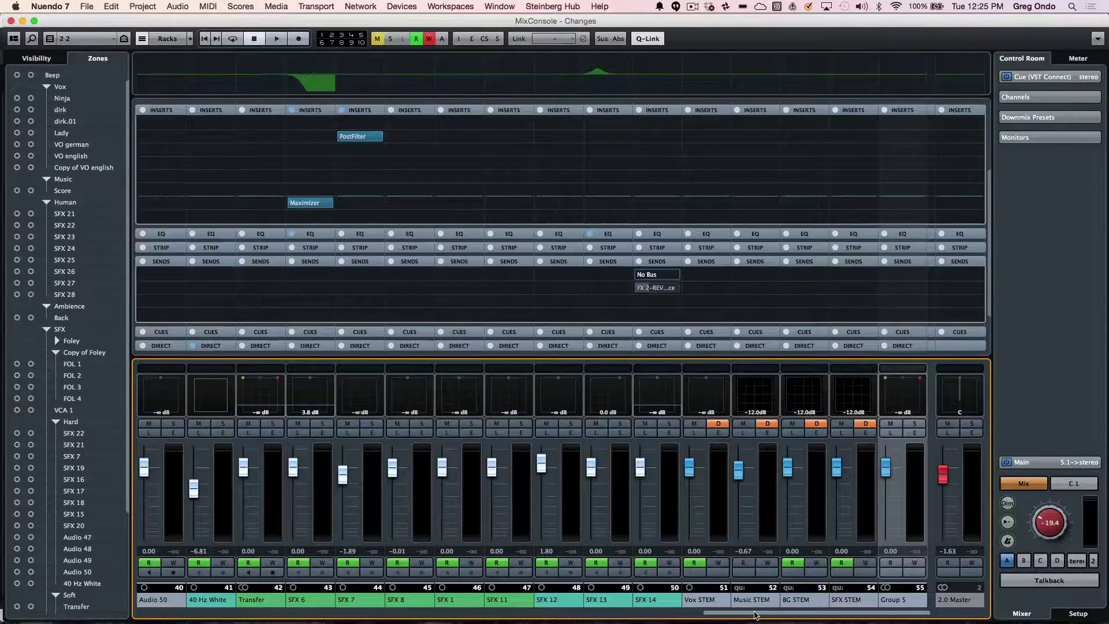
# Select foley channels 21 through 25 as a range and lower their levels together.
pyautogui.moveTo(754, 614); pyautogui.dragTo(469, 587)
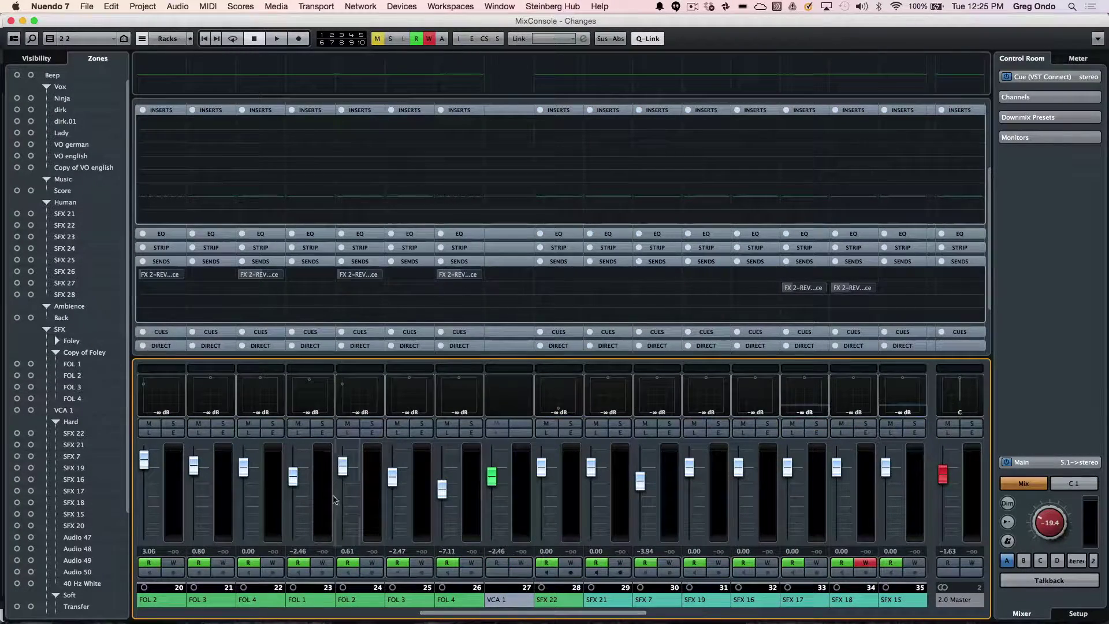
pyautogui.click(232, 480)
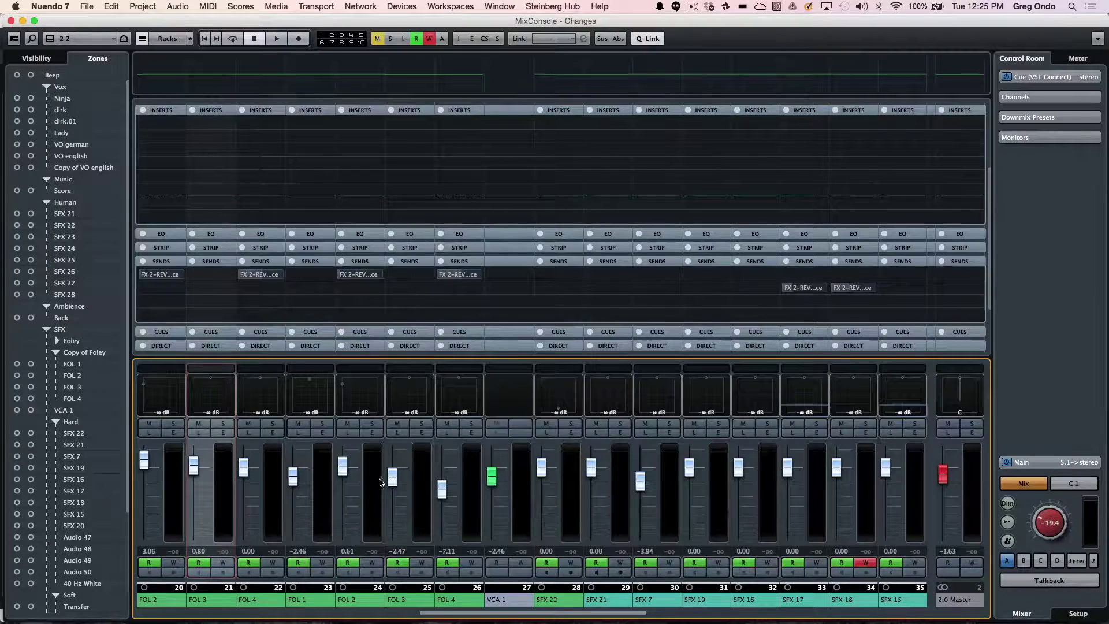
pyautogui.click(421, 484)
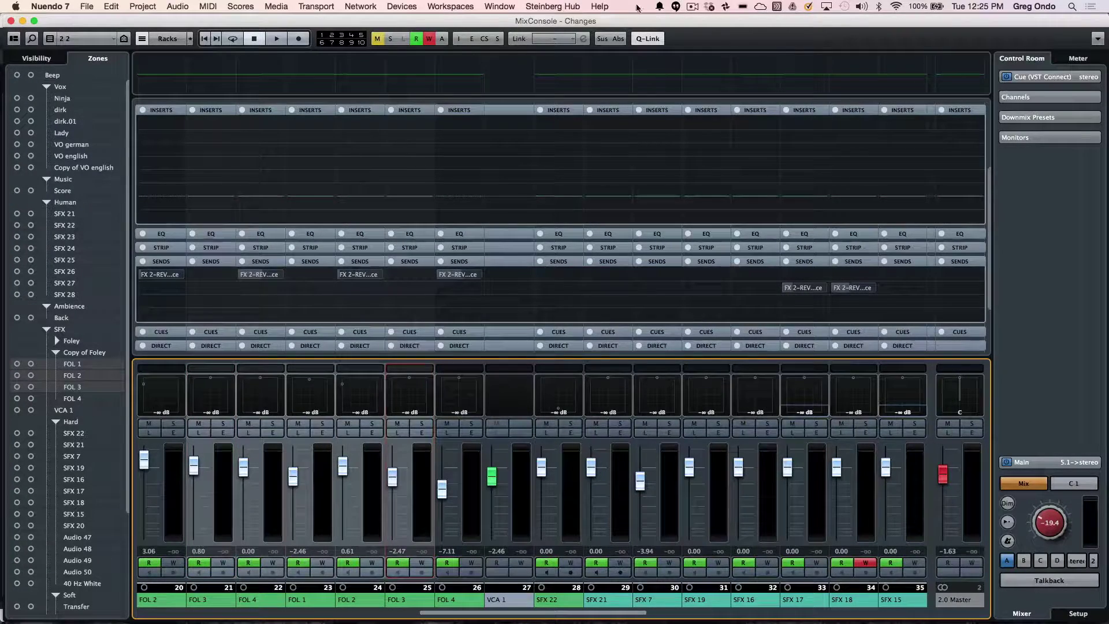
pyautogui.moveTo(345, 474); pyautogui.dragTo(375, 481)
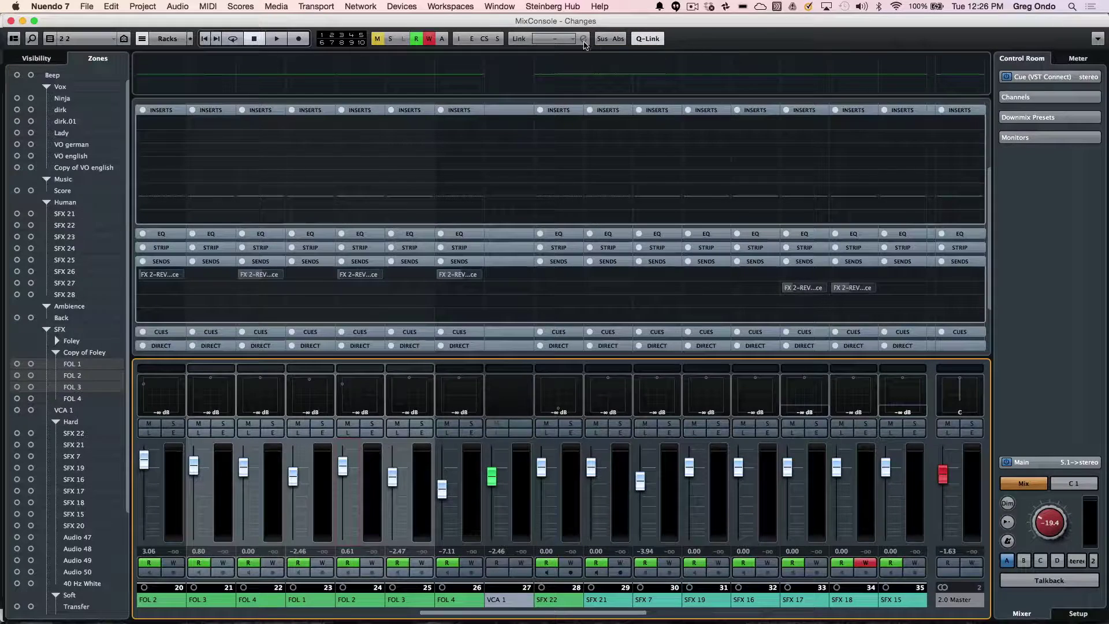
pyautogui.click(524, 43)
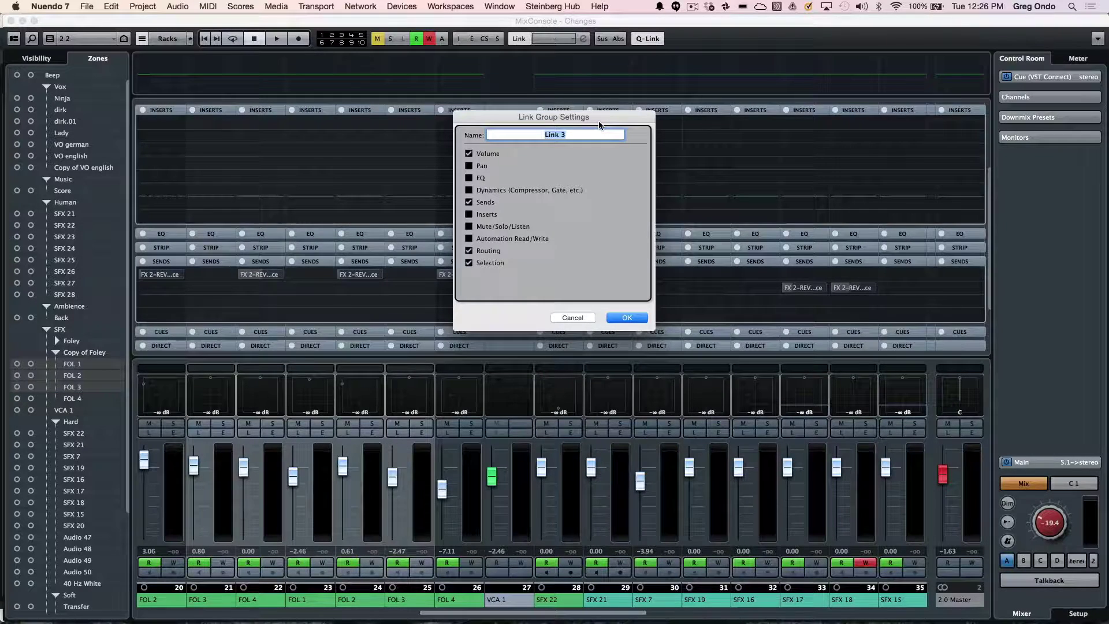
# Name the new link group 'dialog', linking EQ but not Sends for channels 21–25.
pyautogui.write('dialog')
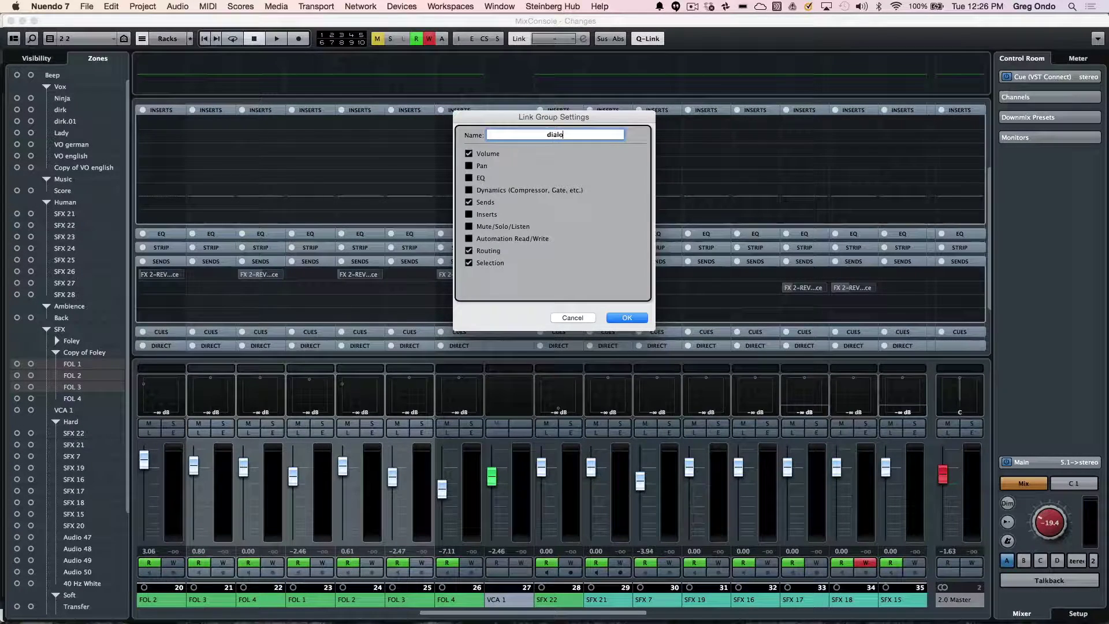
pyautogui.press('Tab')
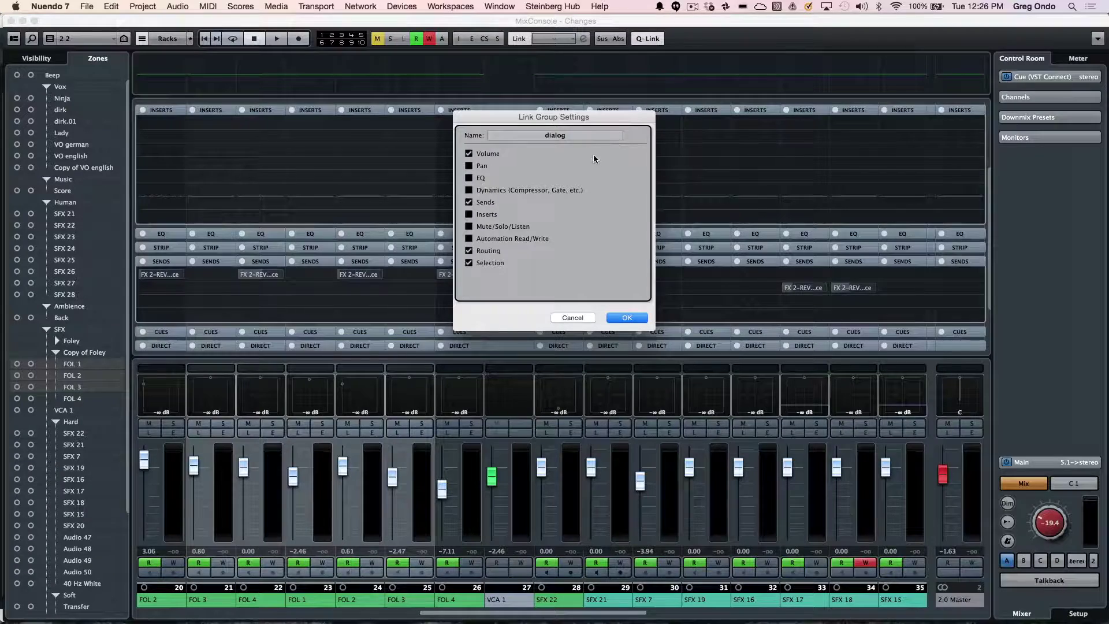
pyautogui.click(468, 180)
pyautogui.click(469, 203)
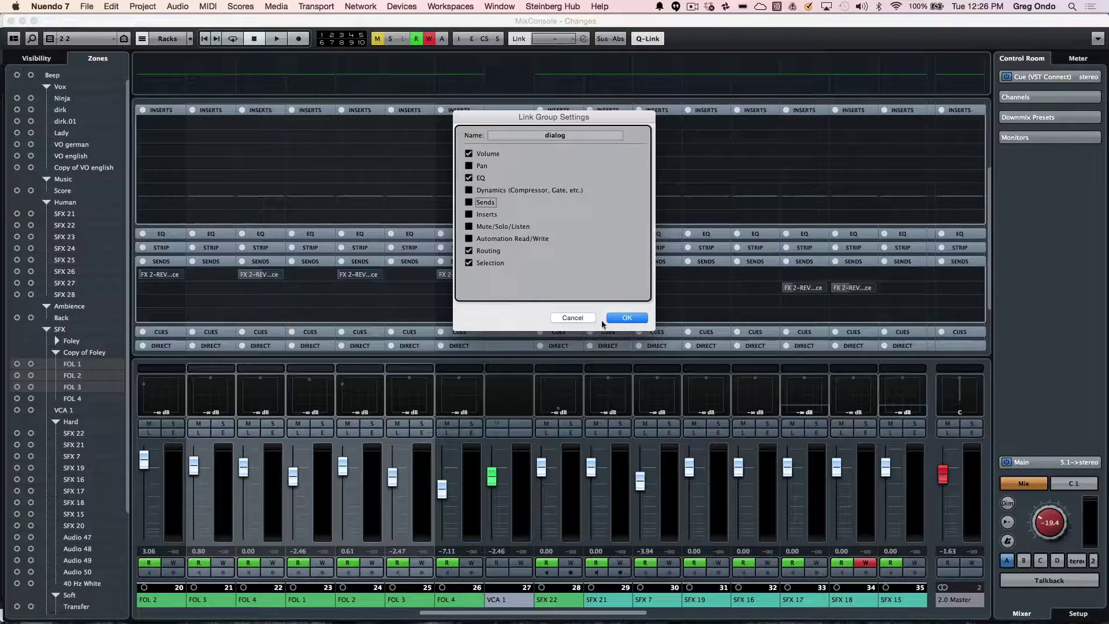
pyautogui.click(624, 318)
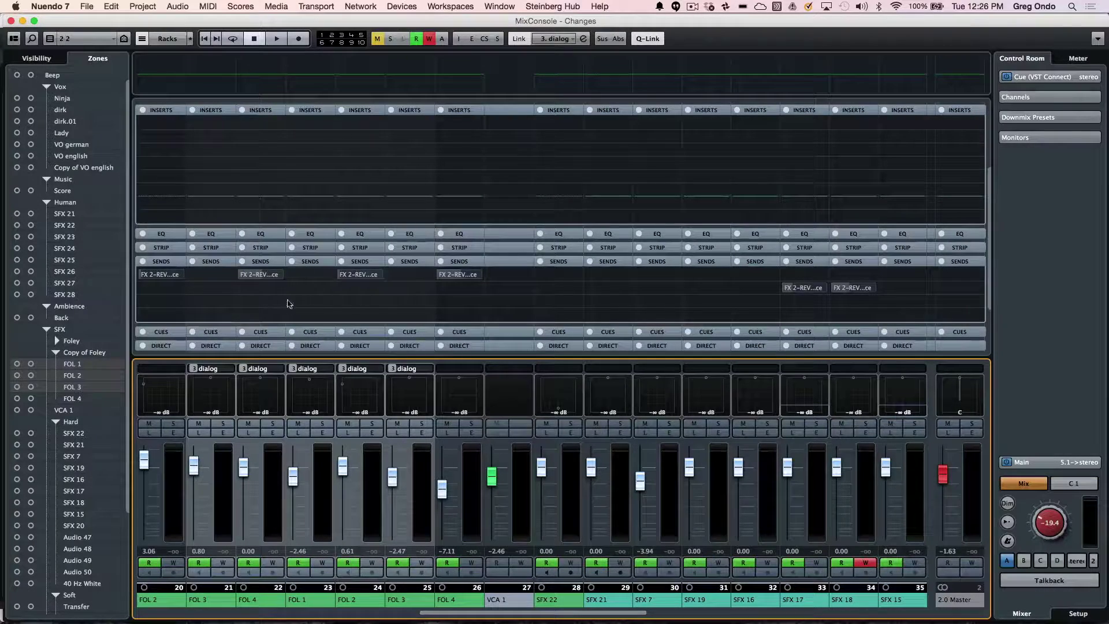
# Replace the rack's Sends section with the Cues and Direct Routing stem slots.
pyautogui.click(331, 315)
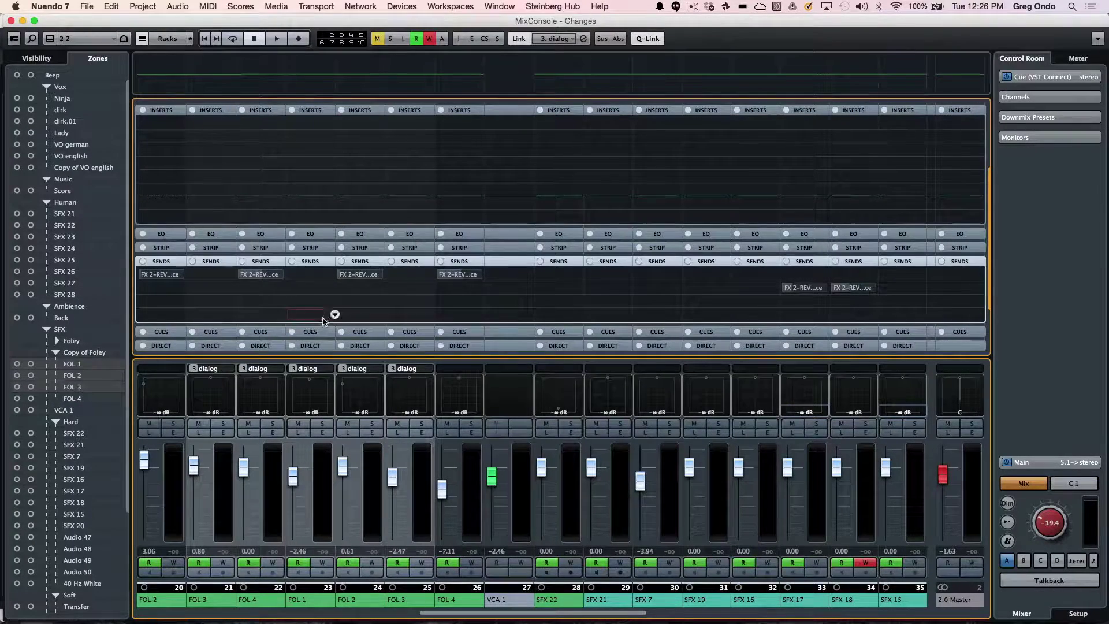
pyautogui.click(327, 330)
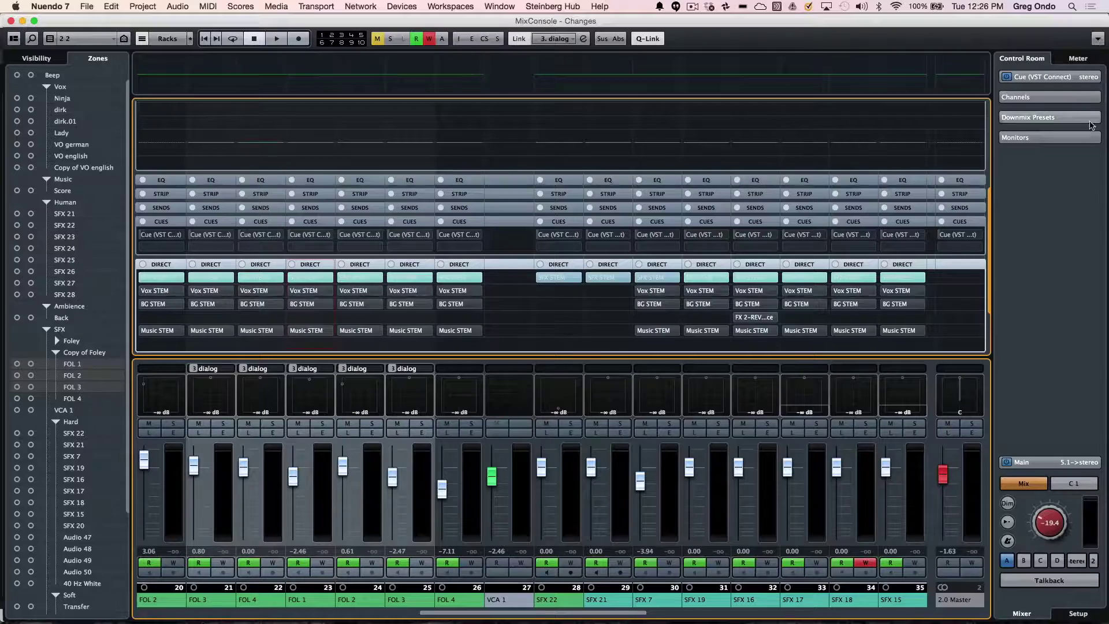
pyautogui.click(1097, 41)
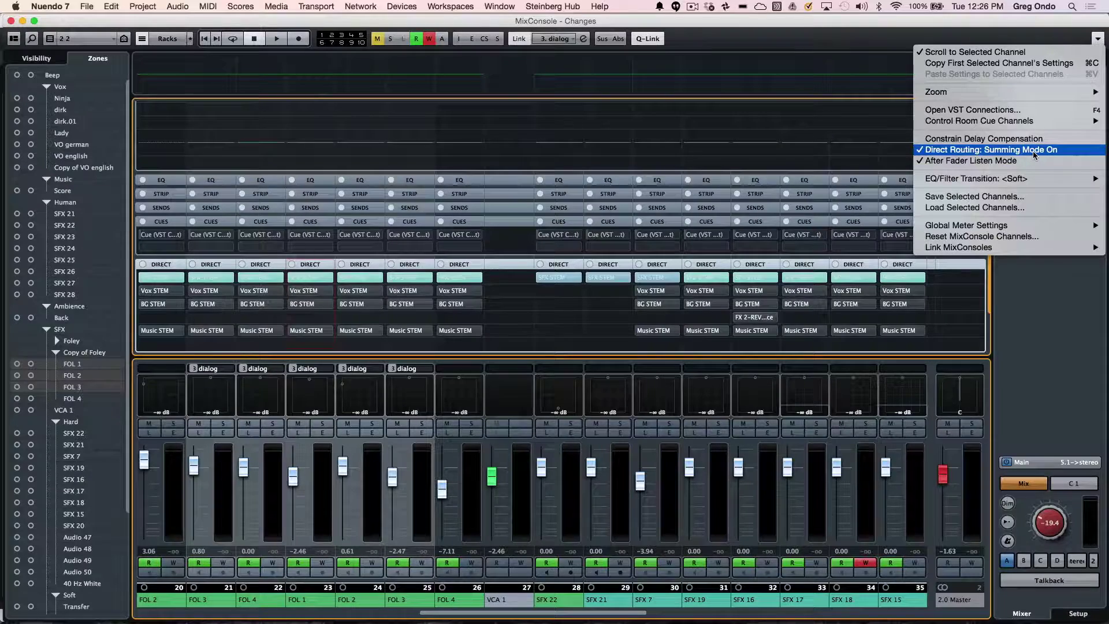
# With Summing Mode on, add Vox STEM and toggle BG STEM as direct destinations on linked channels.
pyautogui.click(403, 306)
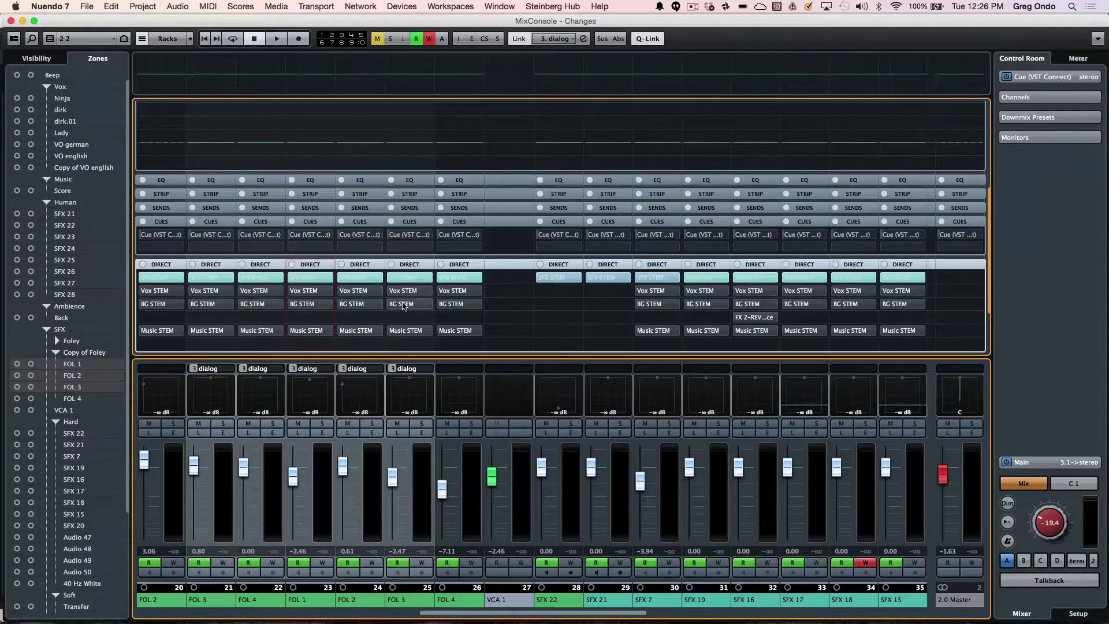
pyautogui.click(403, 305)
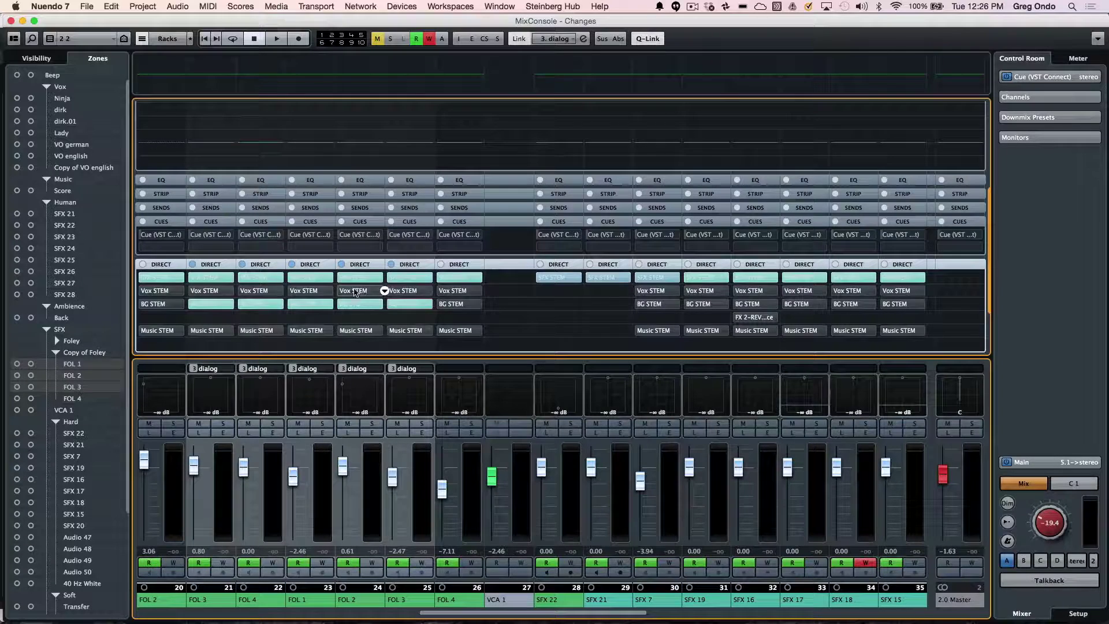
pyautogui.click(359, 291)
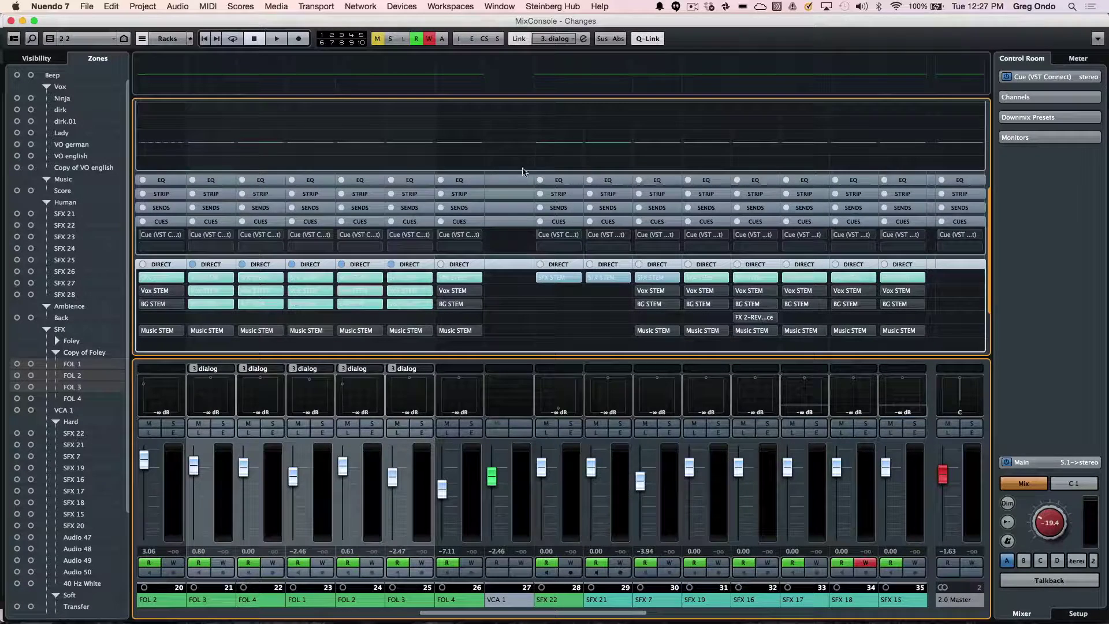
pyautogui.click(373, 305)
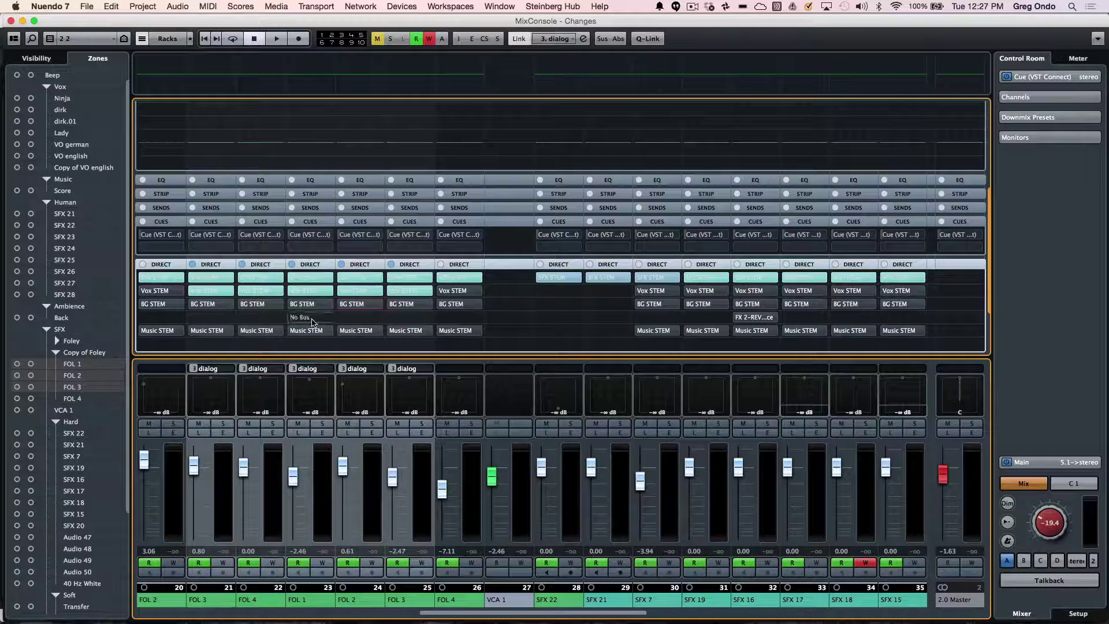
pyautogui.click(300, 305)
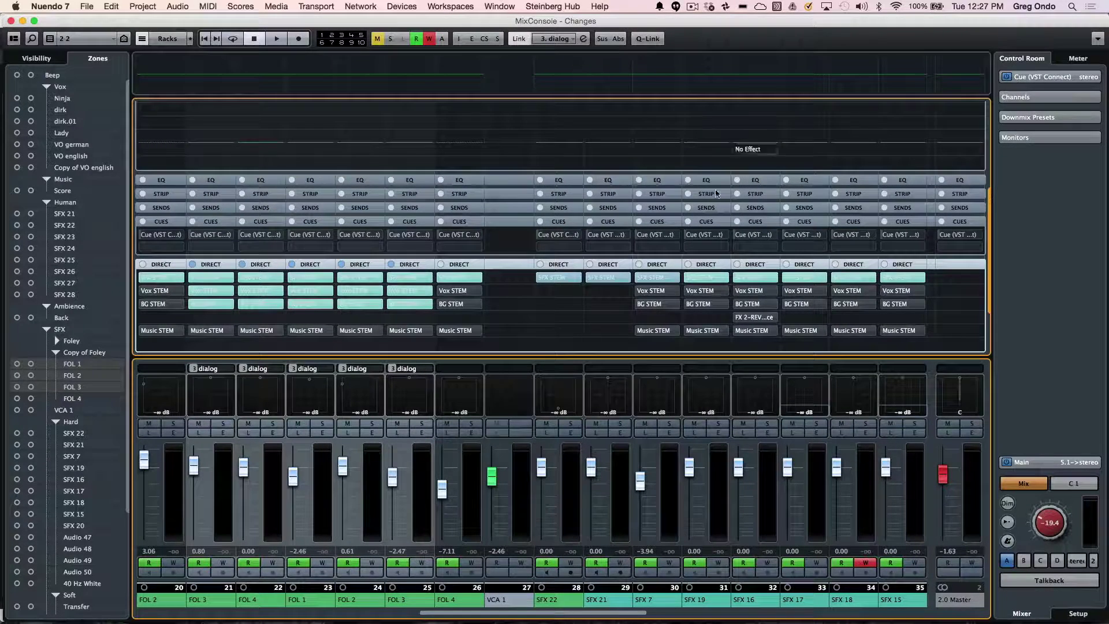
# Reveal the VCA rack row, turn on Cycle, start playback and select FOL 1.
pyautogui.scroll(-3, 496, 291)
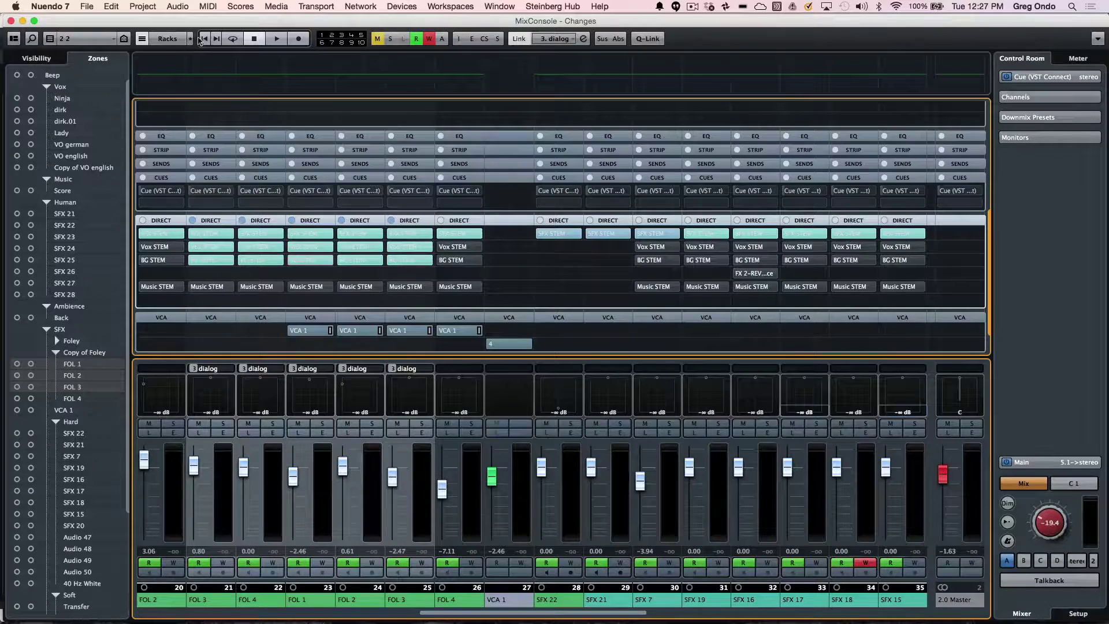
pyautogui.click(233, 39)
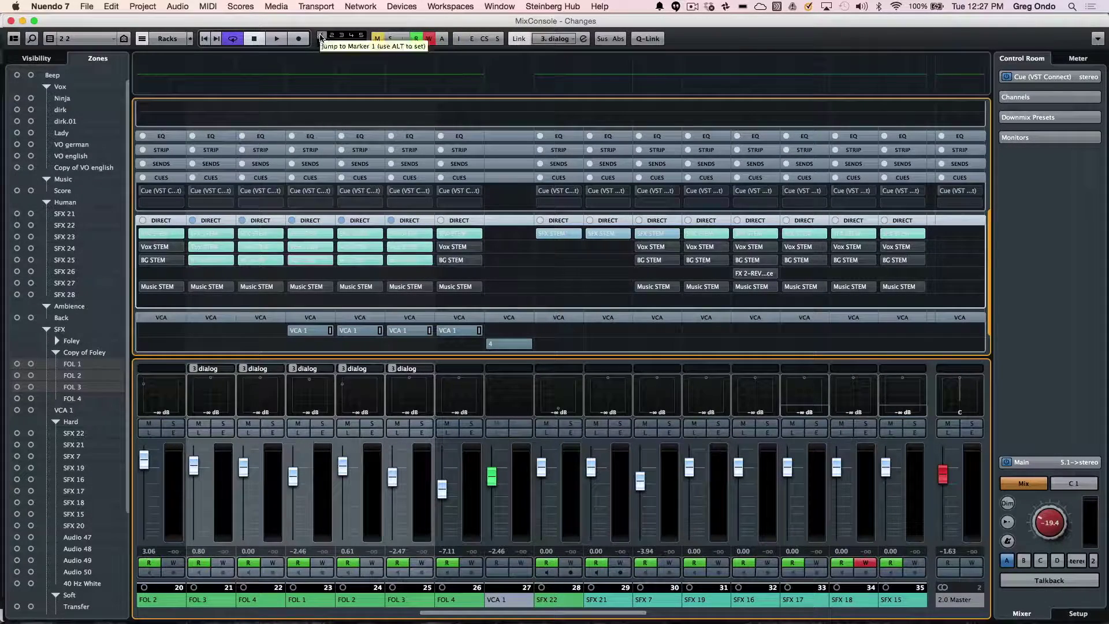
pyautogui.press('space')
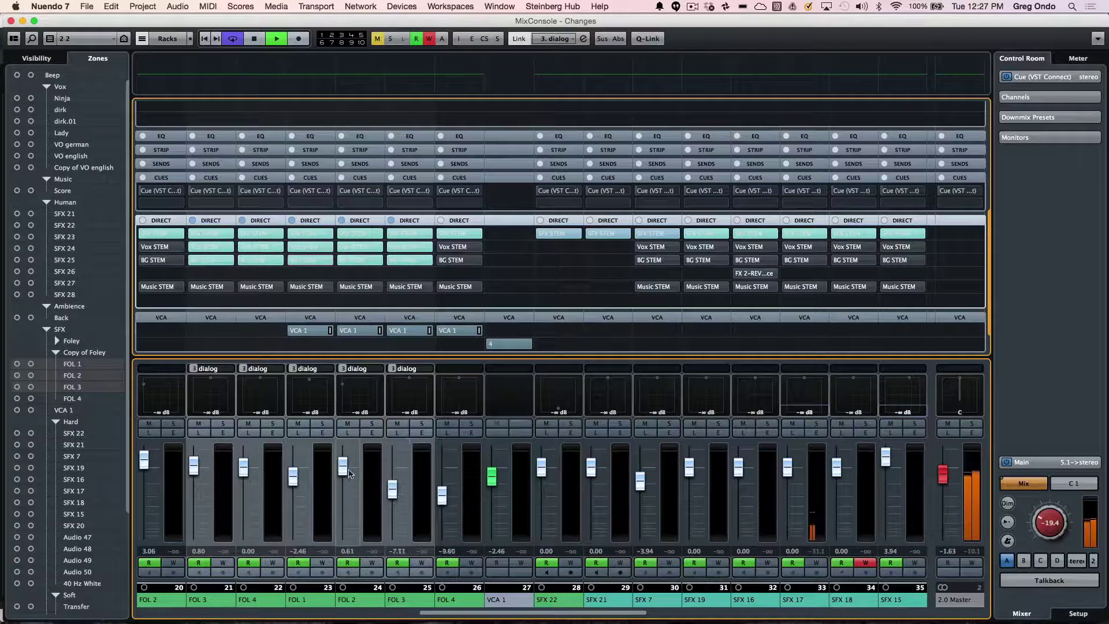
pyautogui.click(324, 495)
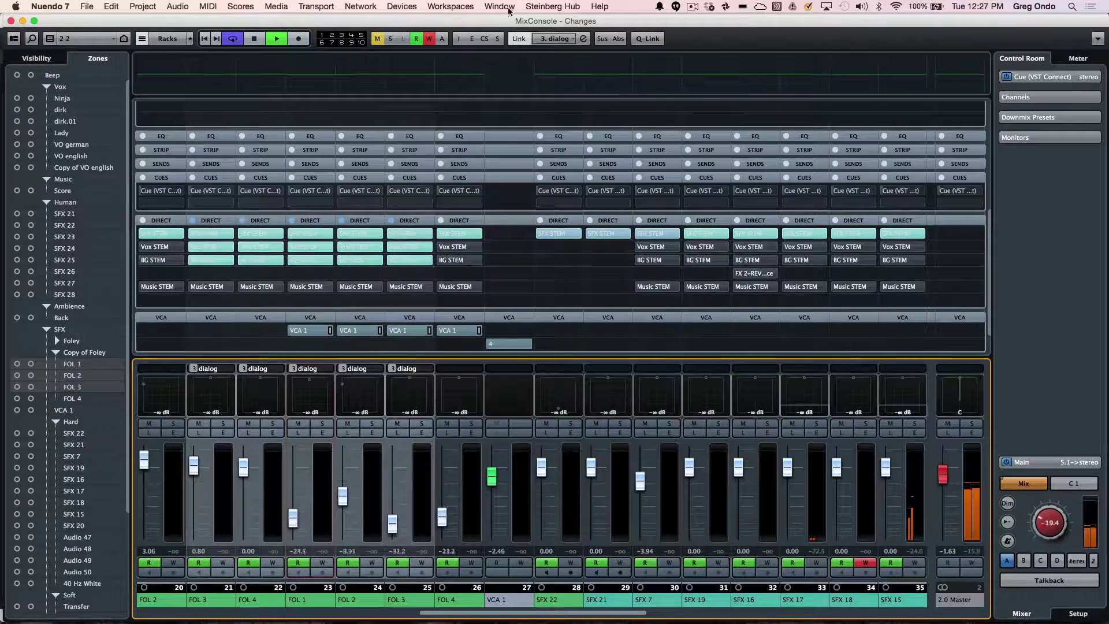
# Dissolve the dialog link group, then select FOL 4, FOL 2 and FOL 1.
pyautogui.click(517, 38)
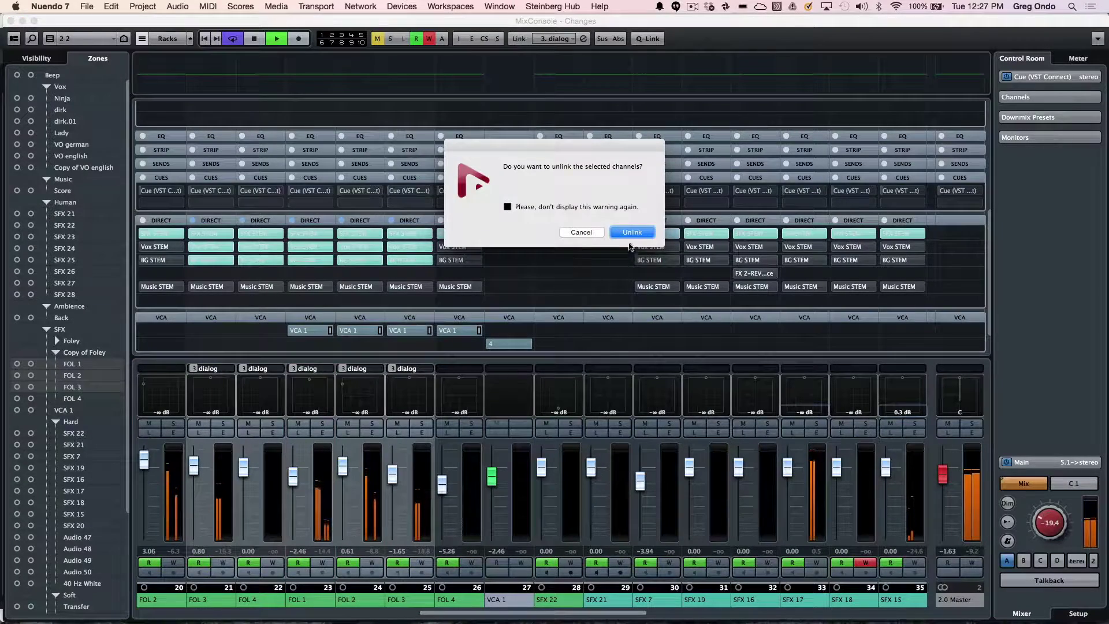
pyautogui.click(632, 233)
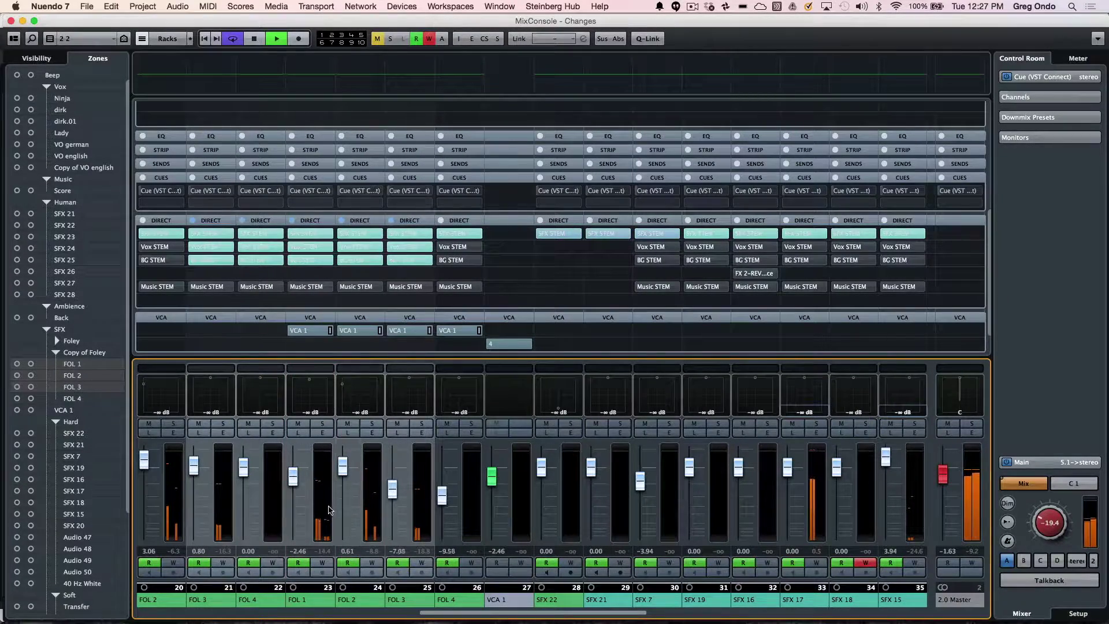
pyautogui.click(474, 508)
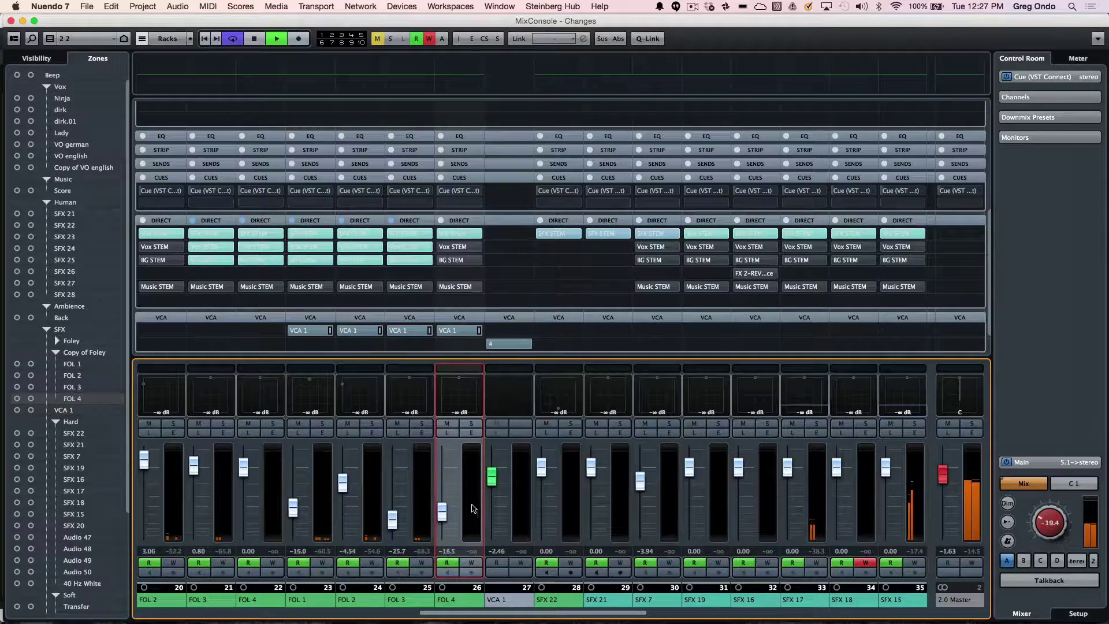
pyautogui.click(353, 498)
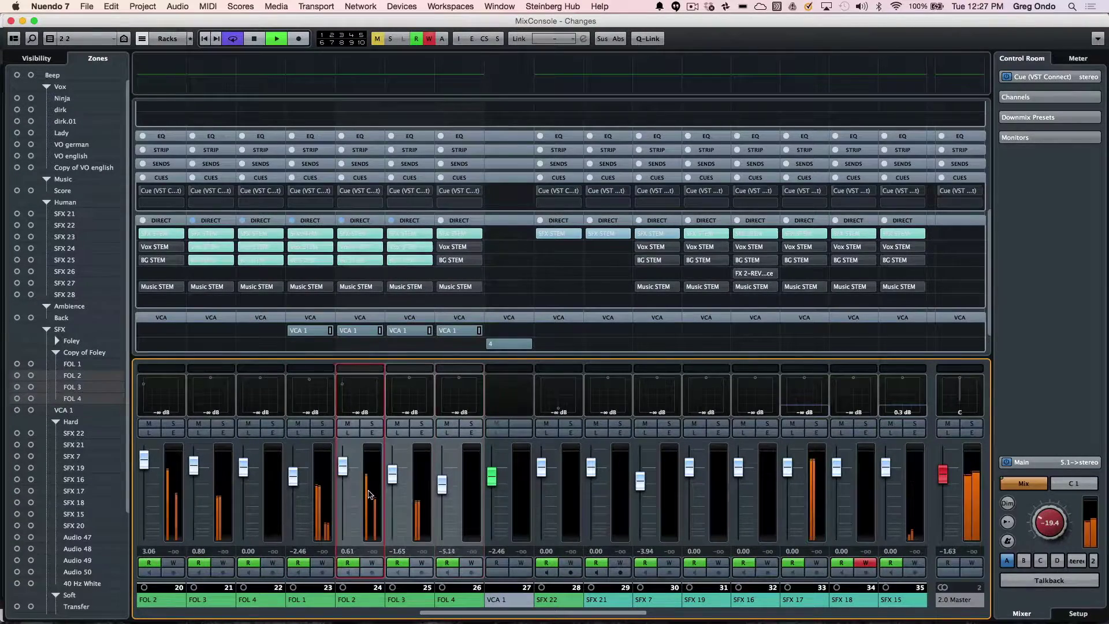
pyautogui.click(325, 508)
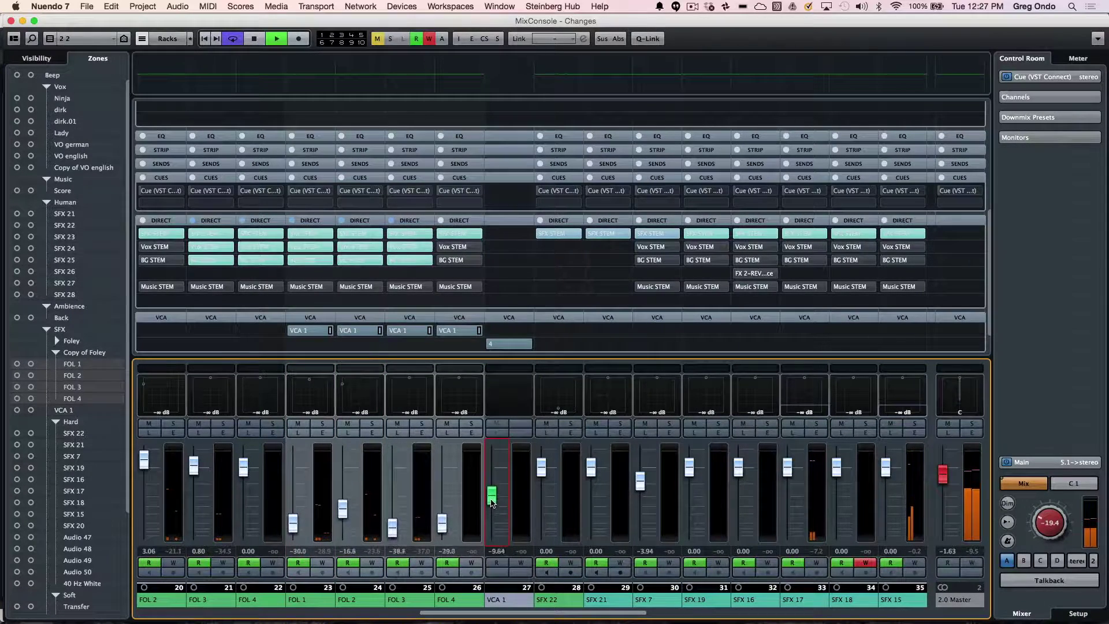
# Ride the VCA 1 fader up and back down to -3.10 dB, then stop playback.
pyautogui.moveTo(492, 491); pyautogui.dragTo(496, 481)
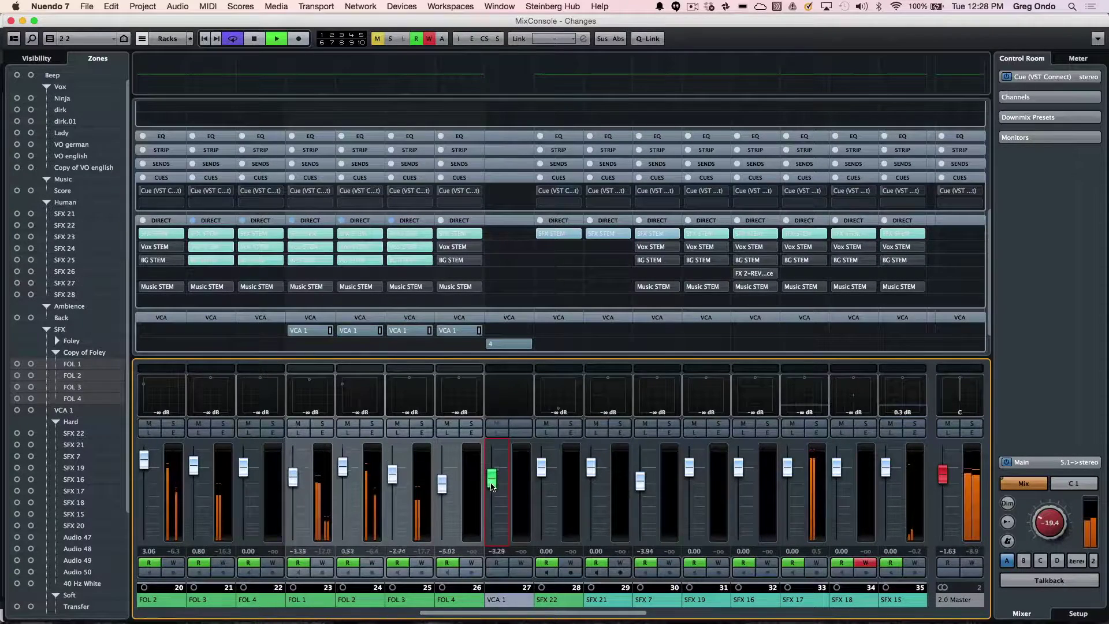
pyautogui.moveTo(490, 491)
pyautogui.mouseDown()
pyautogui.moveTo(492, 506)
pyautogui.moveTo(492, 489)
pyautogui.mouseUp()
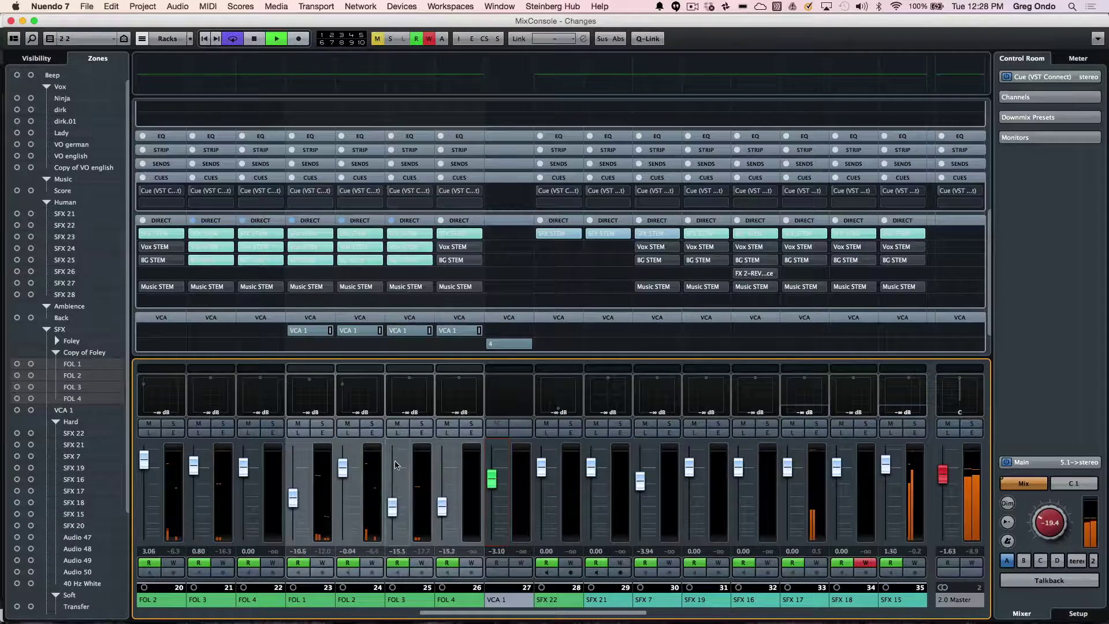
pyautogui.press('space')
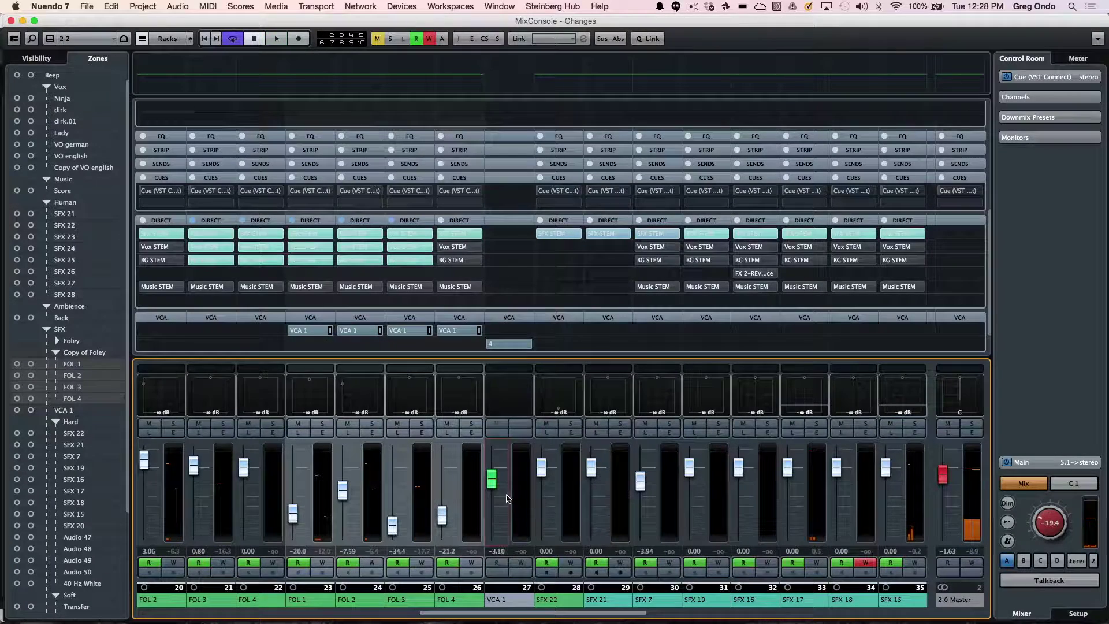
pyautogui.click(472, 438)
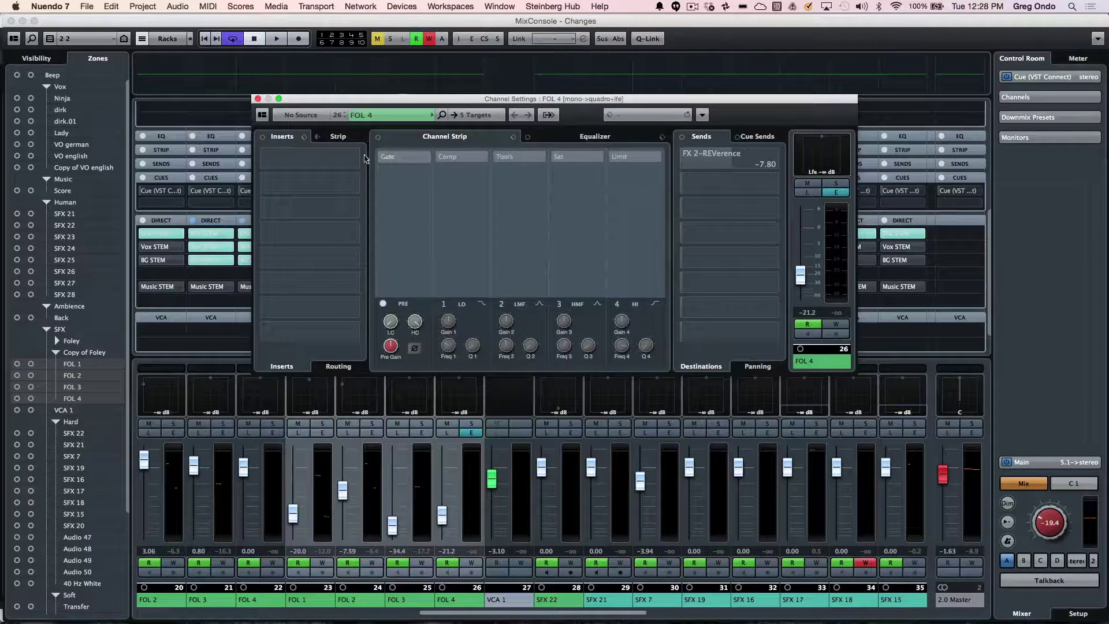
# Enable FOL 4's Noise Gate, VintageCompressor, DeEsser, Magneto II and Brickwall Limiter strip modules.
pyautogui.click(340, 136)
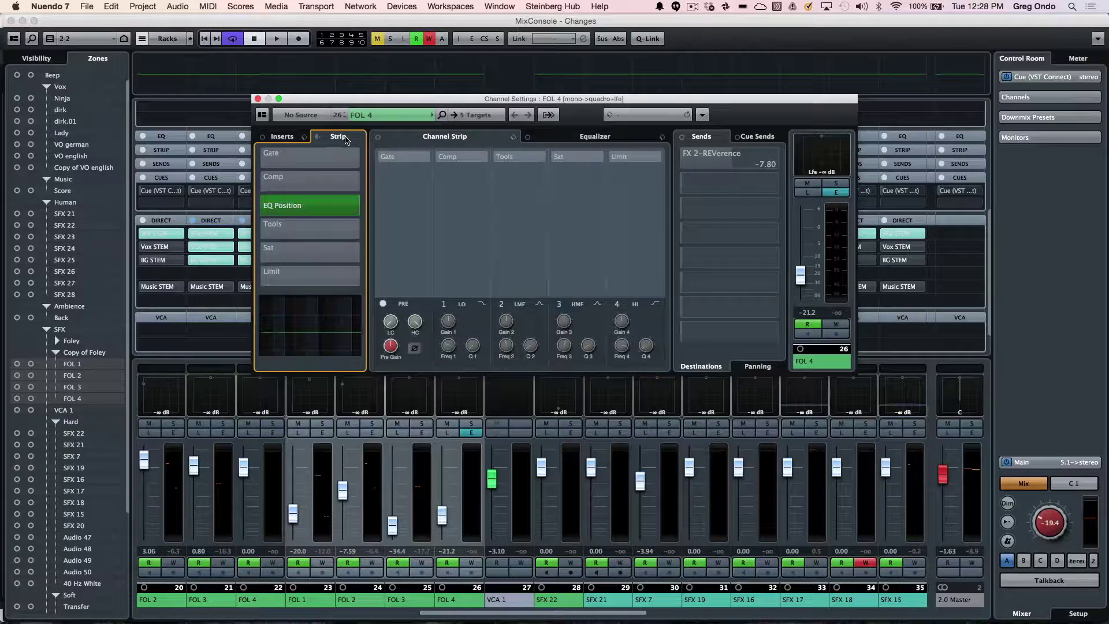
pyautogui.click(262, 157)
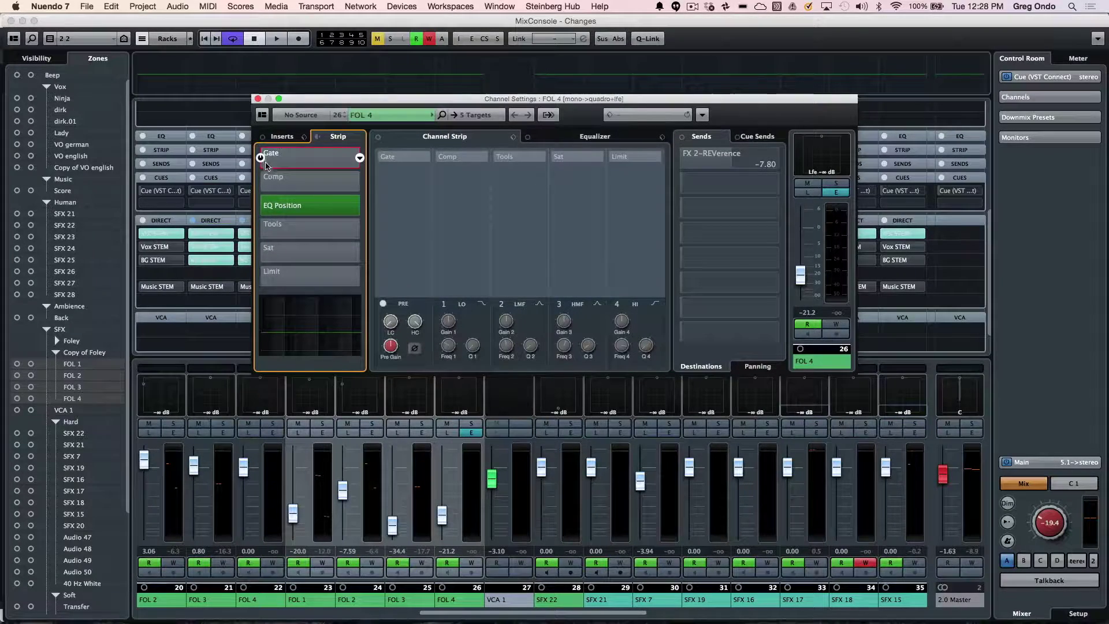
pyautogui.click(269, 194)
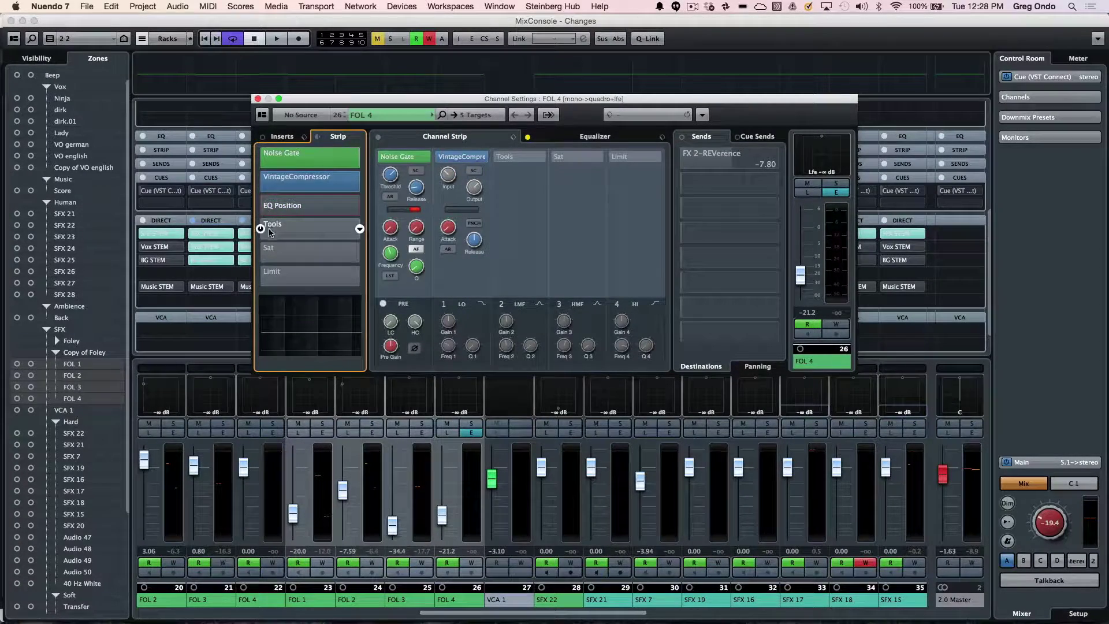
pyautogui.click(266, 230)
pyautogui.click(266, 254)
pyautogui.click(266, 277)
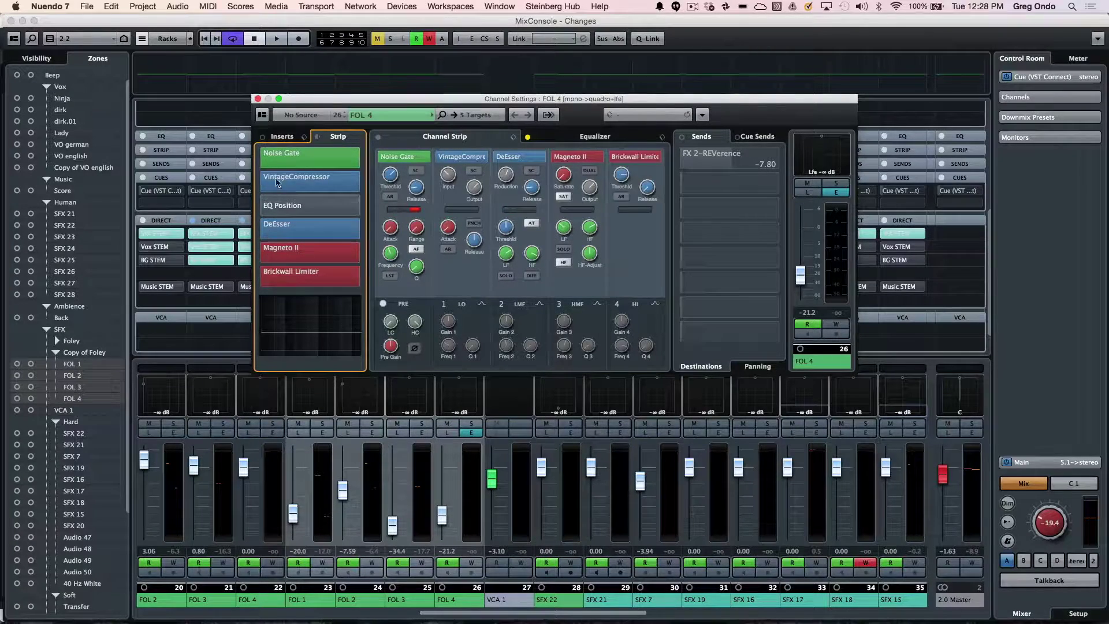
# Load CurveEQ into FOL 4's first insert slot and close its plug-in window.
pyautogui.click(283, 136)
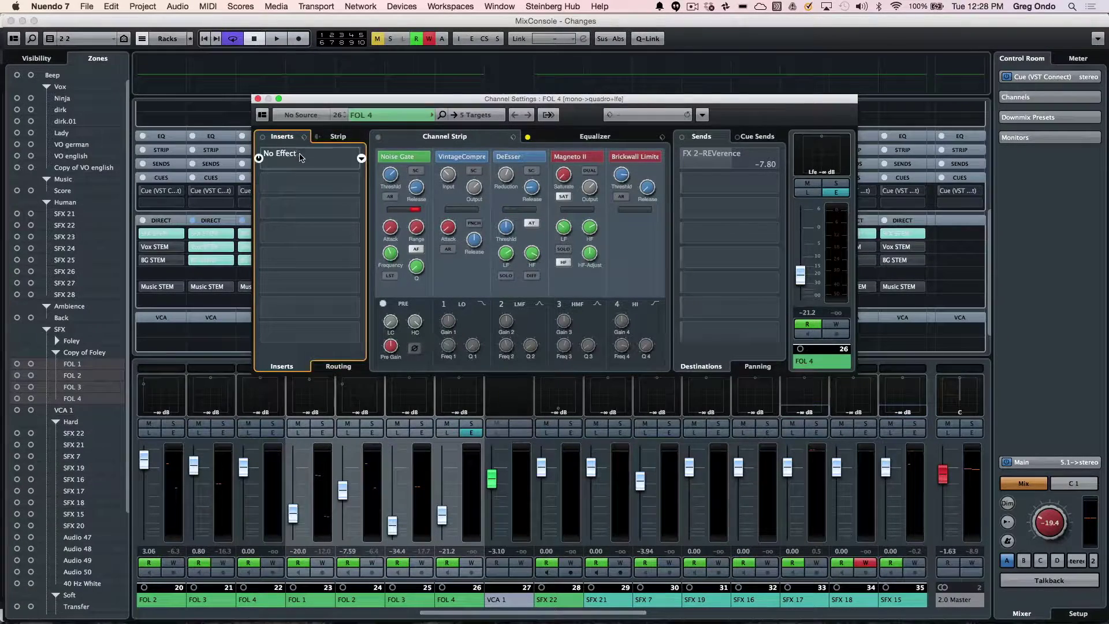
pyautogui.click(286, 155)
pyautogui.click(279, 213)
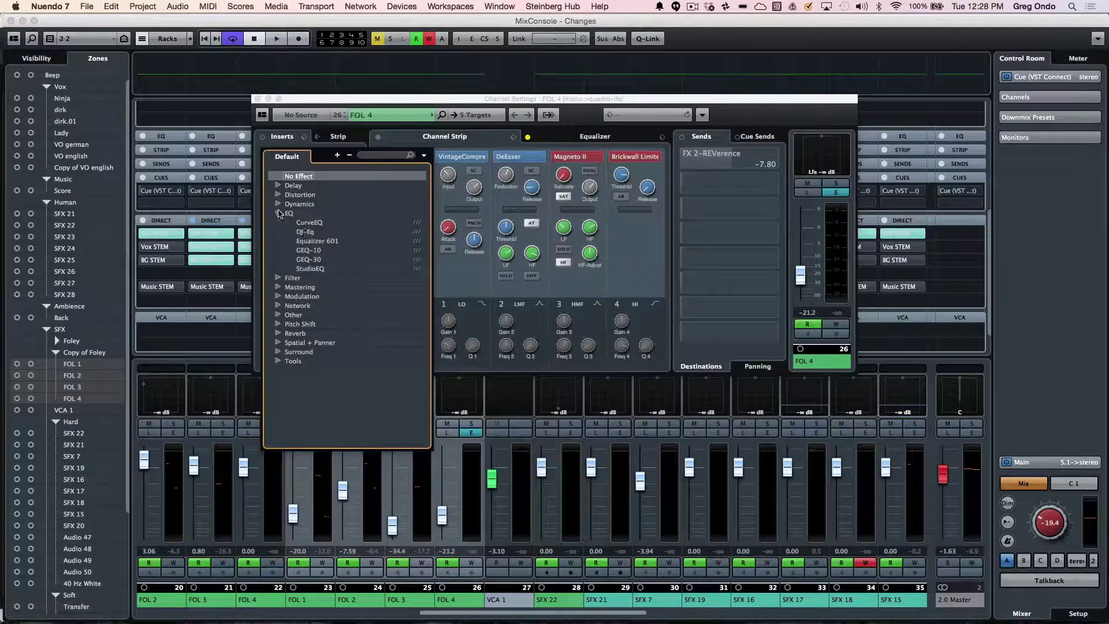
pyautogui.click(309, 222)
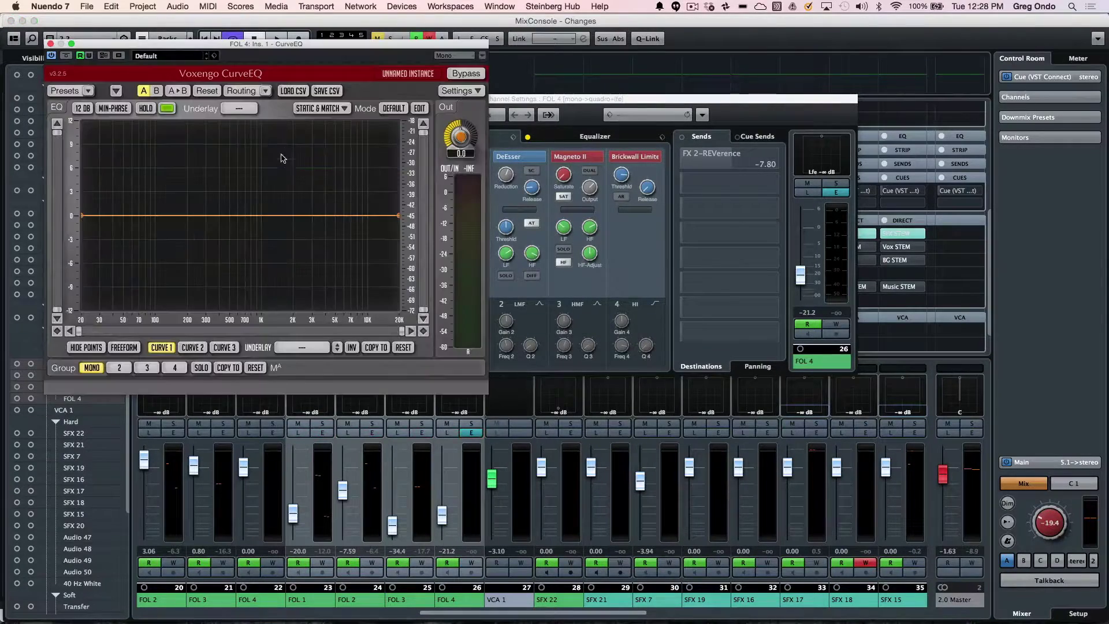
pyautogui.click(51, 44)
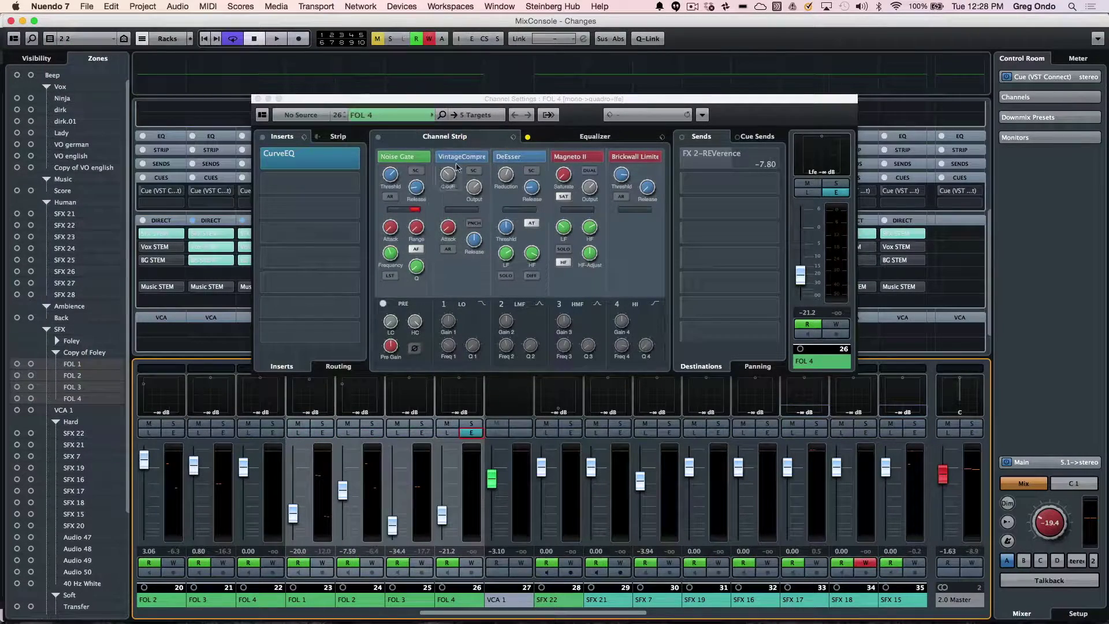
pyautogui.click(339, 139)
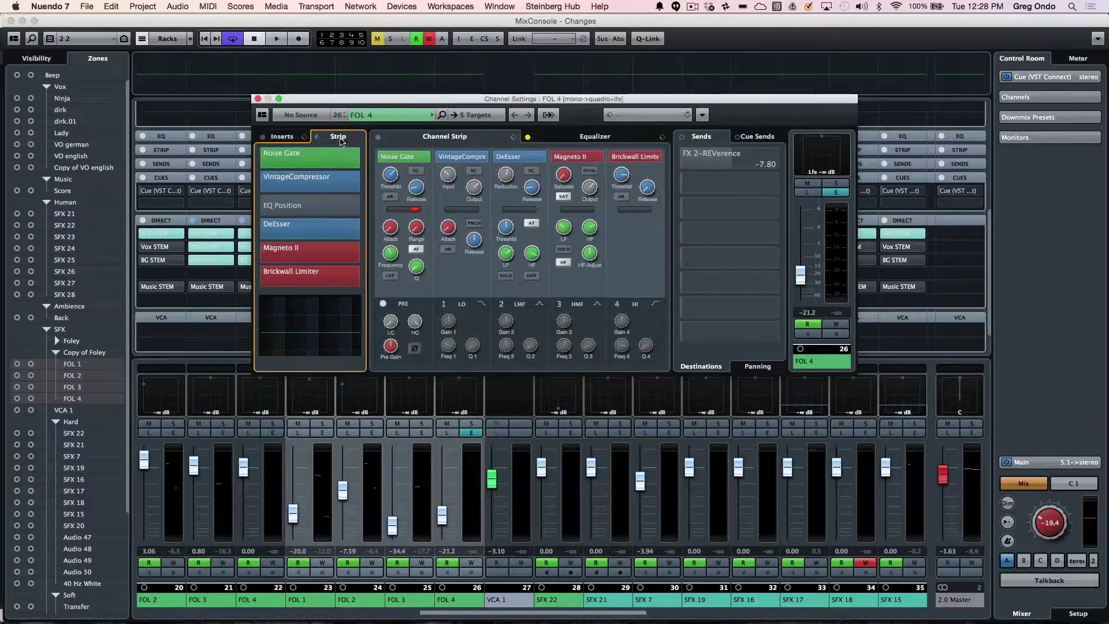
# Boost FOL 4's EQ band 3 by 7.6 dB at 828.6 Hz and set band 2 to 196.0 Hz.
pyautogui.click(556, 137)
pyautogui.moveTo(549, 220); pyautogui.dragTo(484, 206)
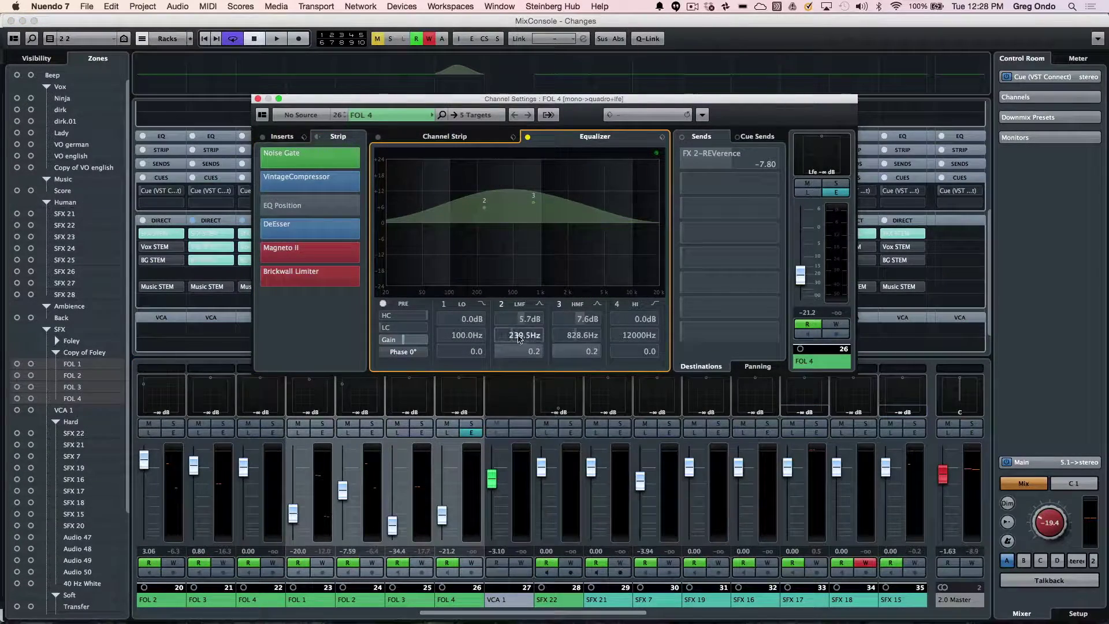
pyautogui.scroll(10, 520, 336)
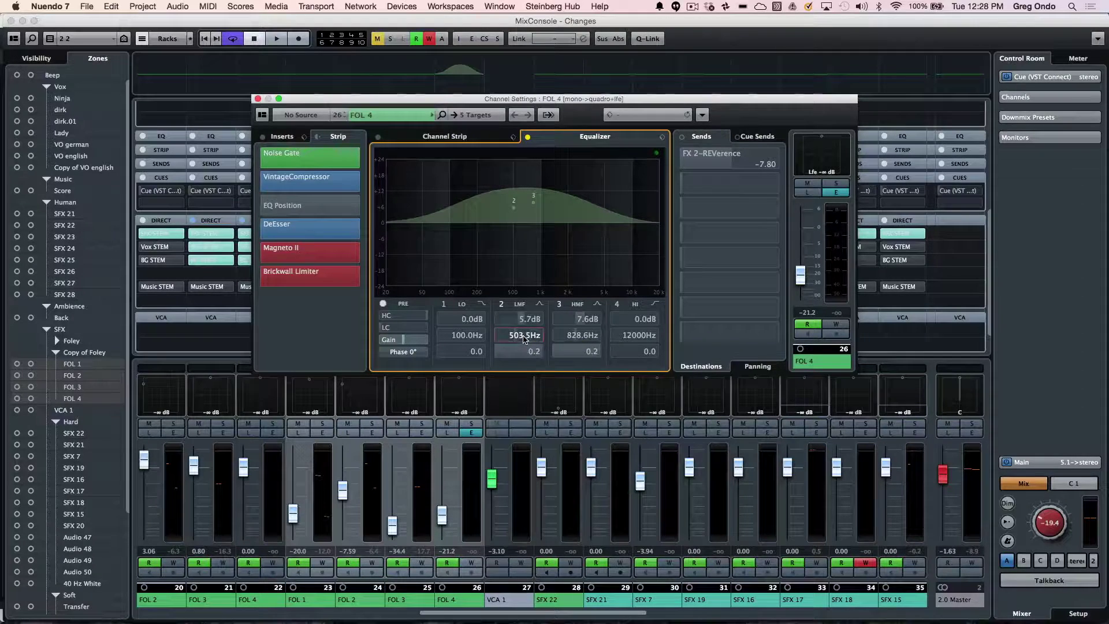
pyautogui.doubleClick(517, 336)
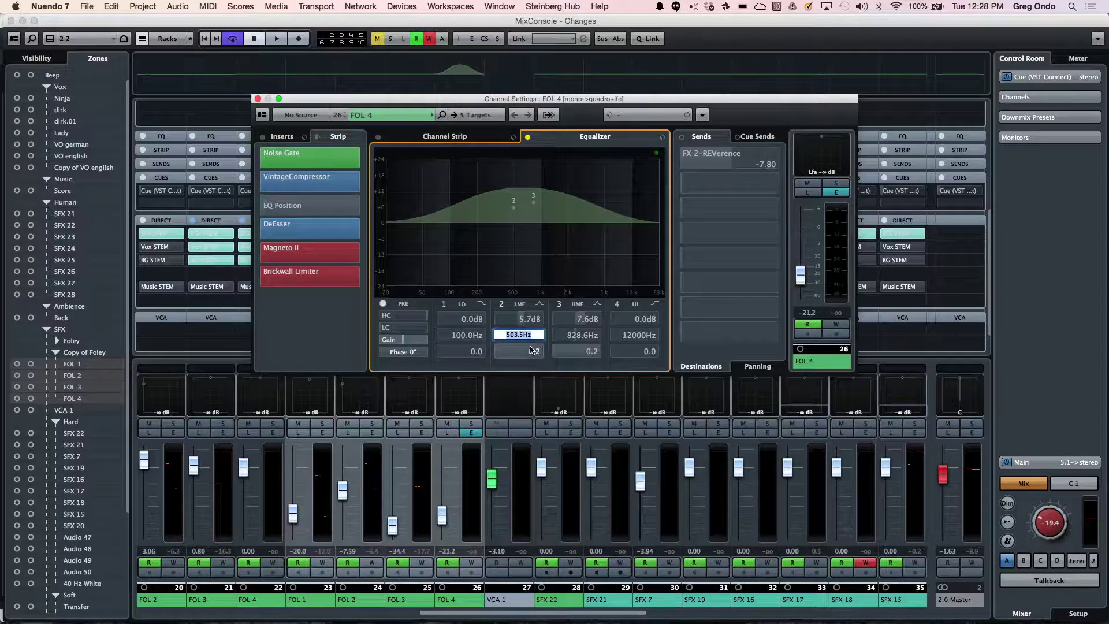
pyautogui.write('g2')
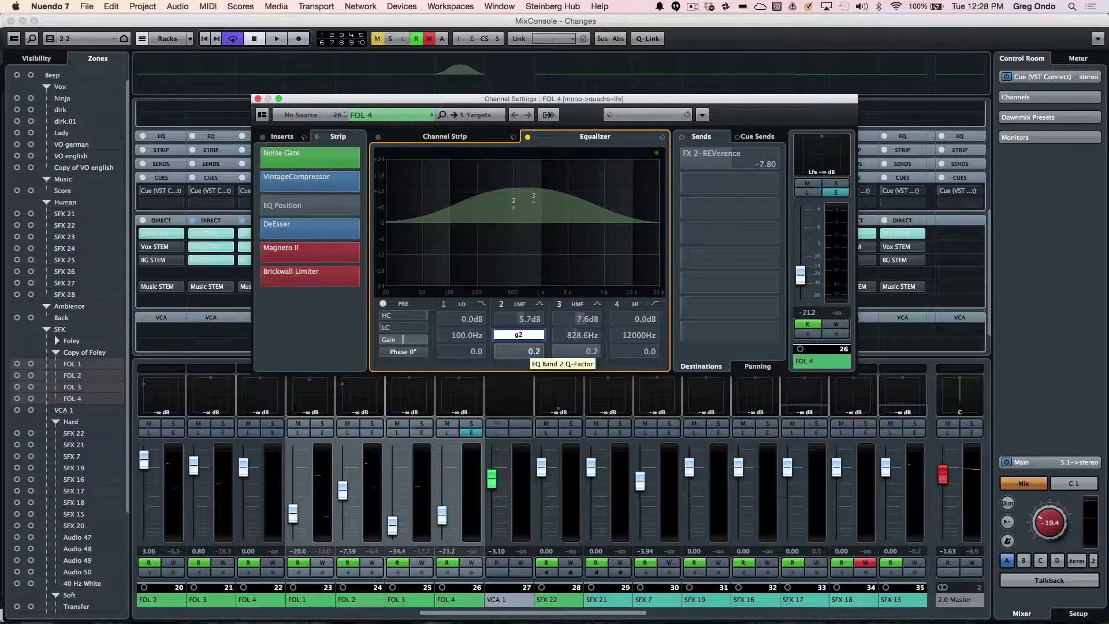
pyautogui.press('Return')
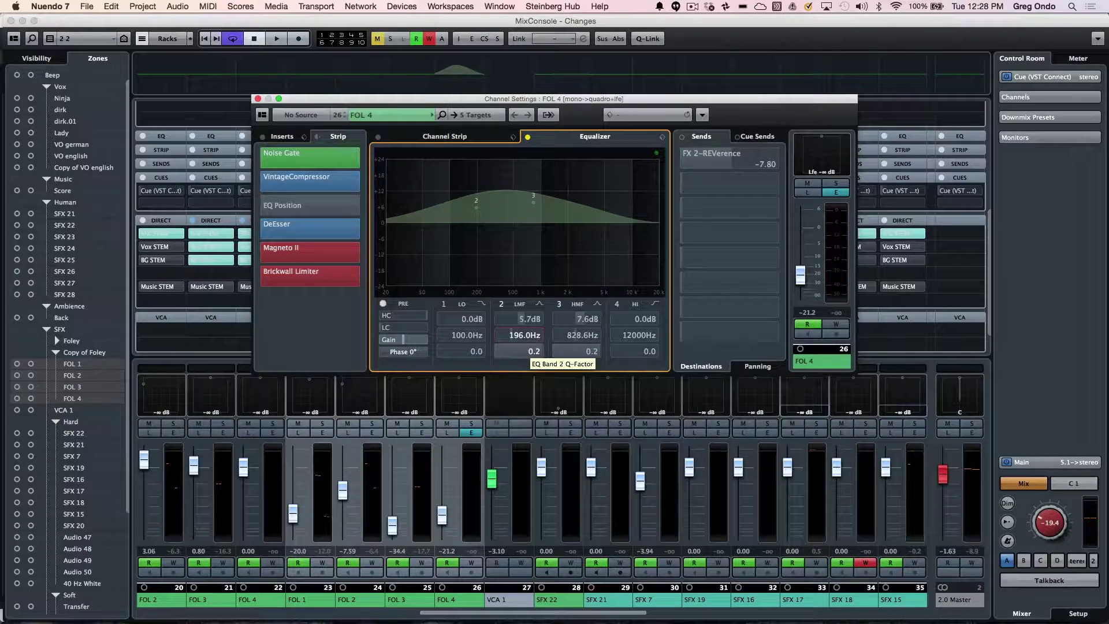
pyautogui.click(750, 138)
pyautogui.click(699, 139)
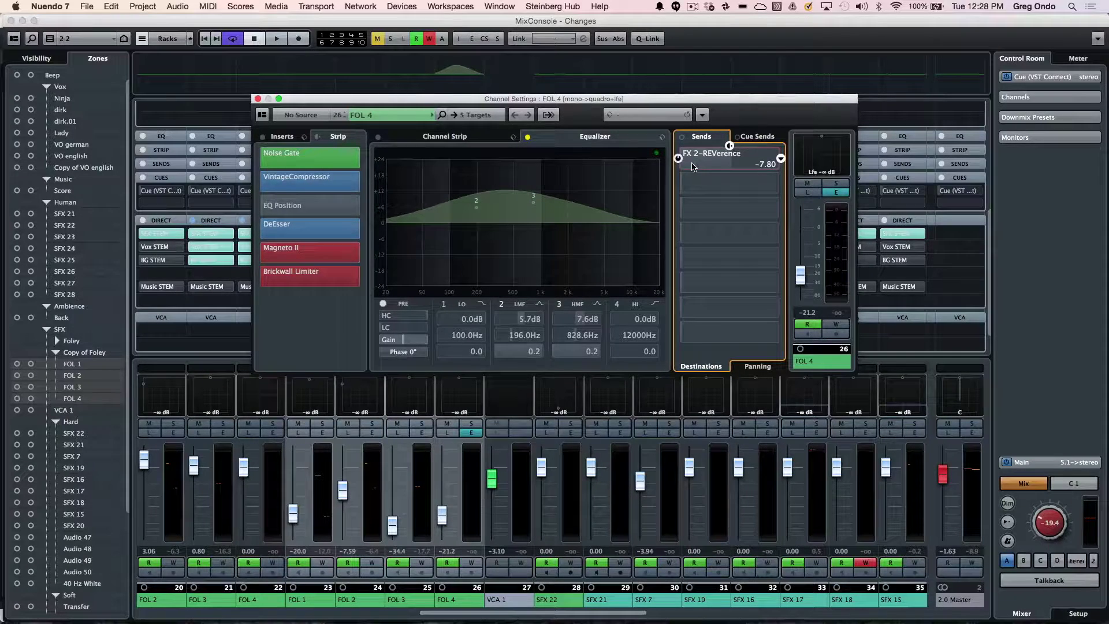
# Raise FOL 4 to -5.15 dB, undo back to -21.2, arm Write, then close Channel Settings.
pyautogui.click(756, 139)
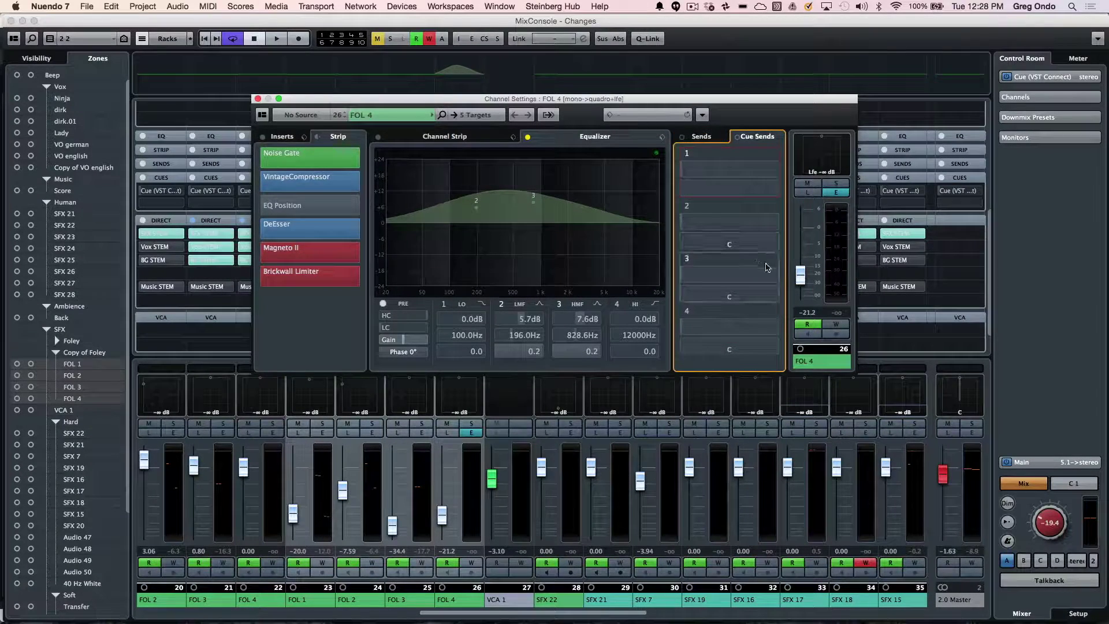
pyautogui.moveTo(800, 275); pyautogui.dragTo(814, 245)
pyautogui.press('super+z')
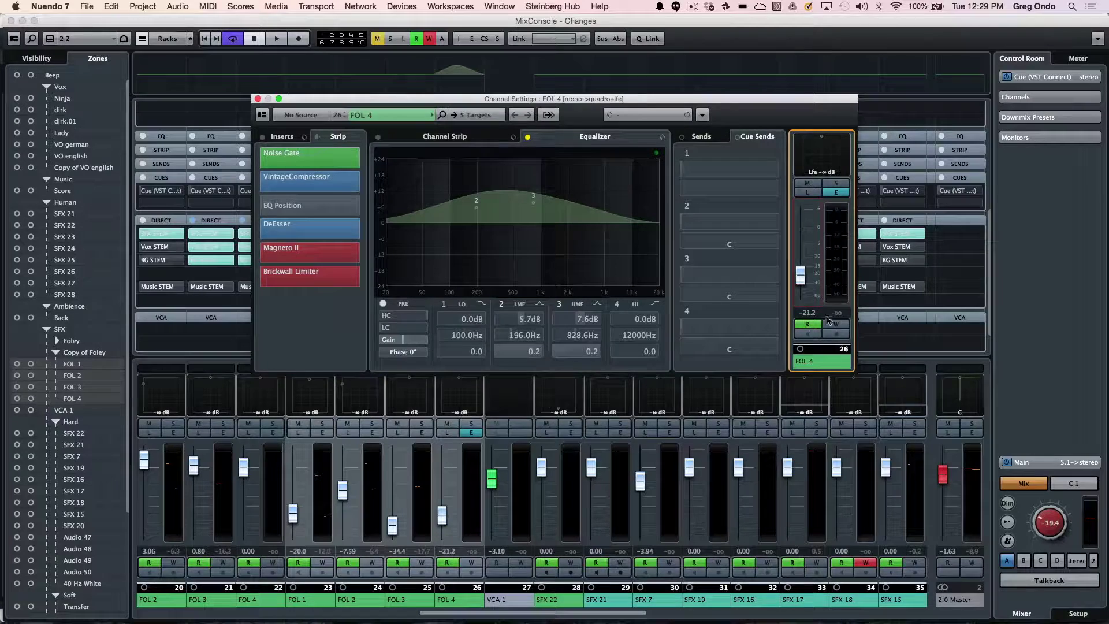
pyautogui.click(835, 326)
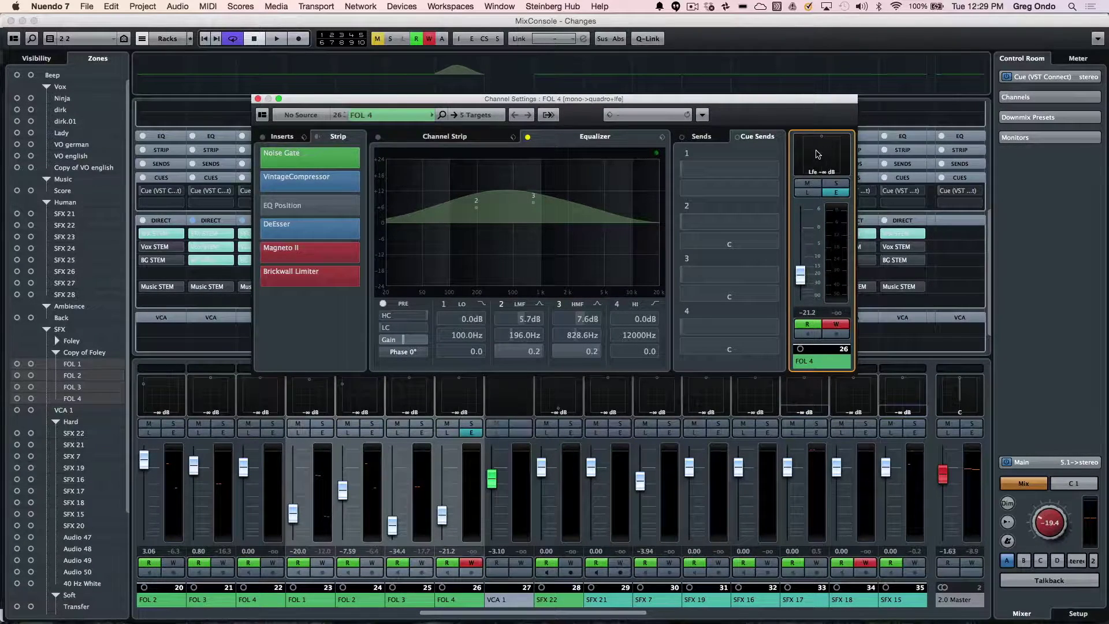
pyautogui.click(257, 98)
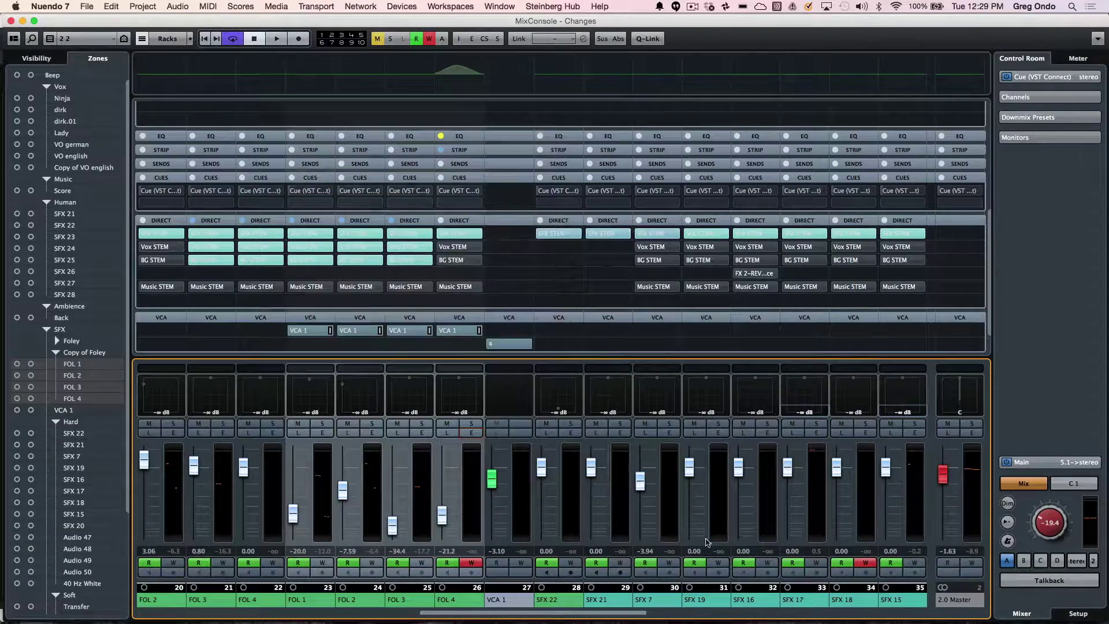
# View FOL 4's SurroundPanner V5 editor, then switch FOL 4 to the Standard Panner.
pyautogui.doubleClick(461, 391)
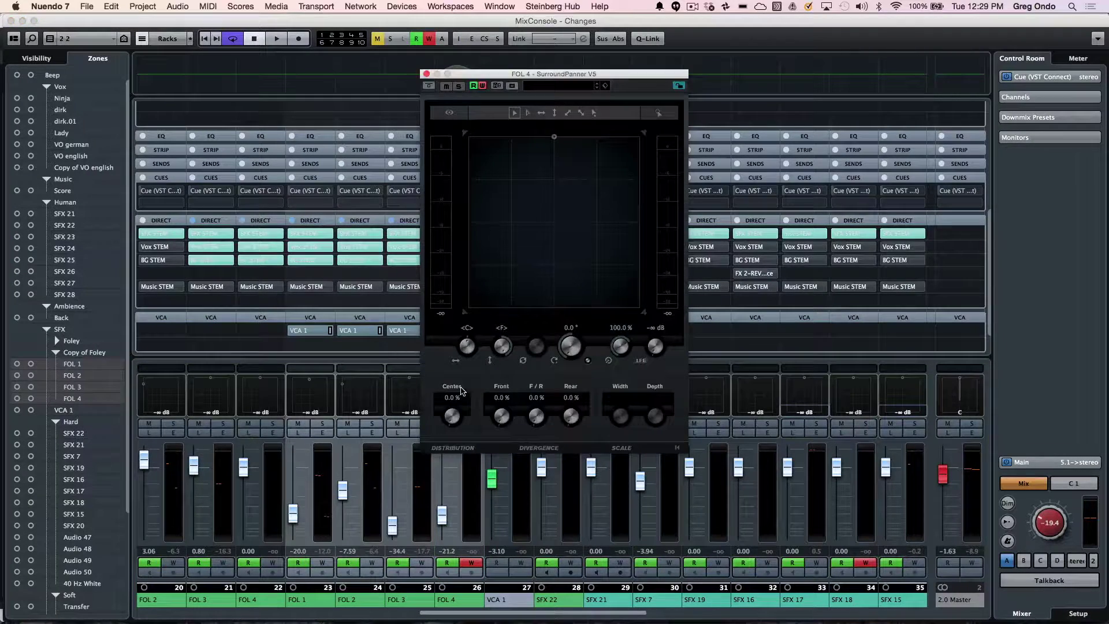
pyautogui.click(426, 74)
pyautogui.rightClick(459, 395)
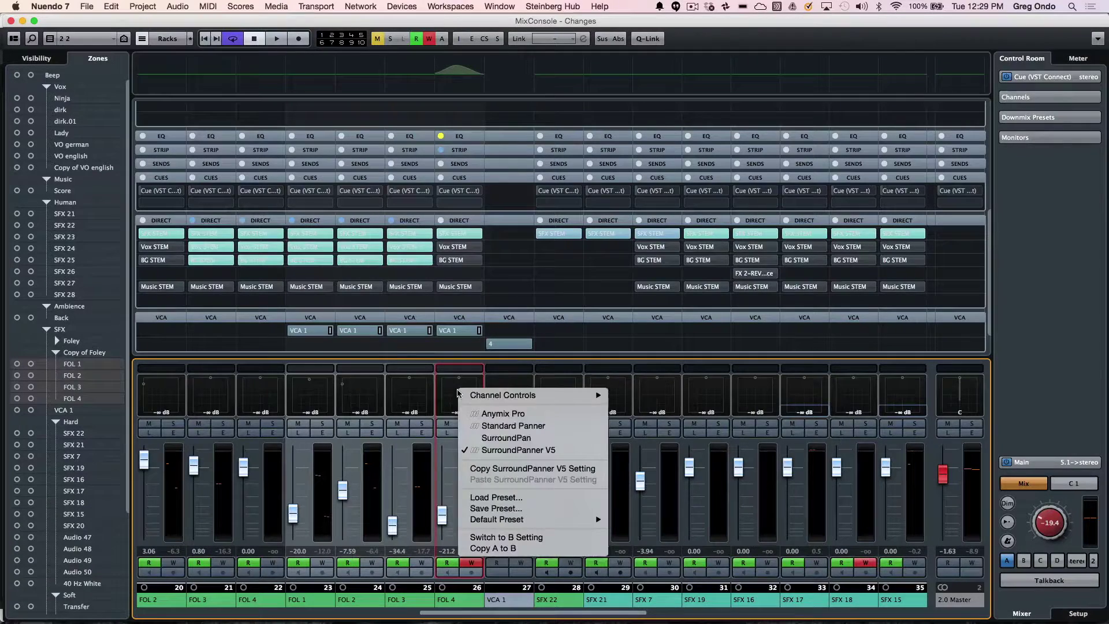
pyautogui.click(524, 429)
# Try SurroundPan on FOL 4, then return it to SurroundPanner V5.
pyautogui.rightClick(465, 384)
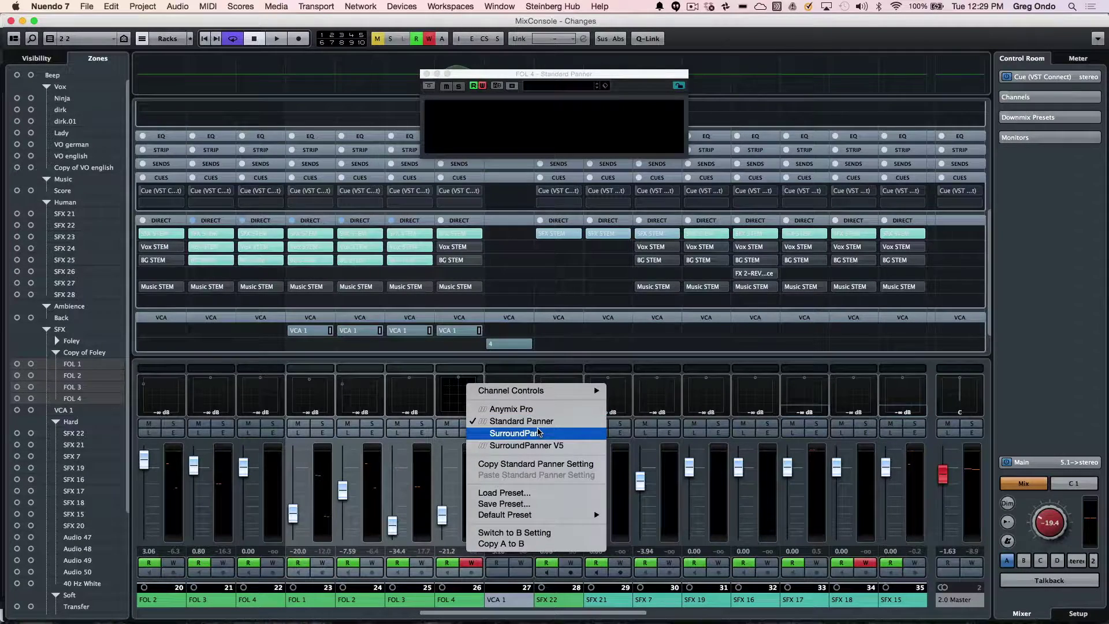
pyautogui.click(537, 437)
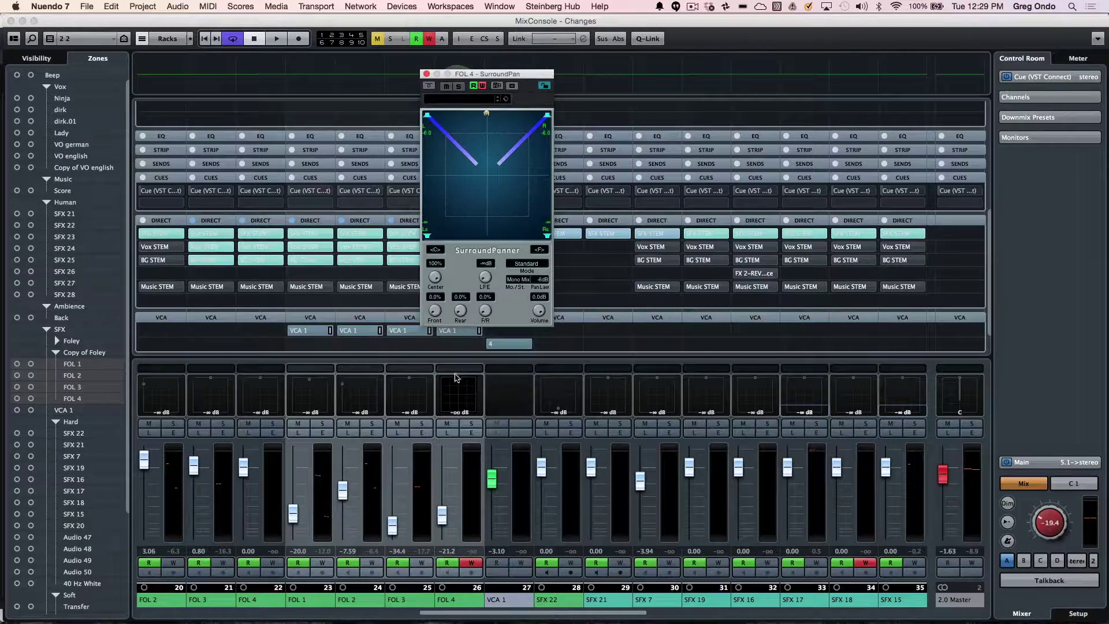
pyautogui.rightClick(454, 392)
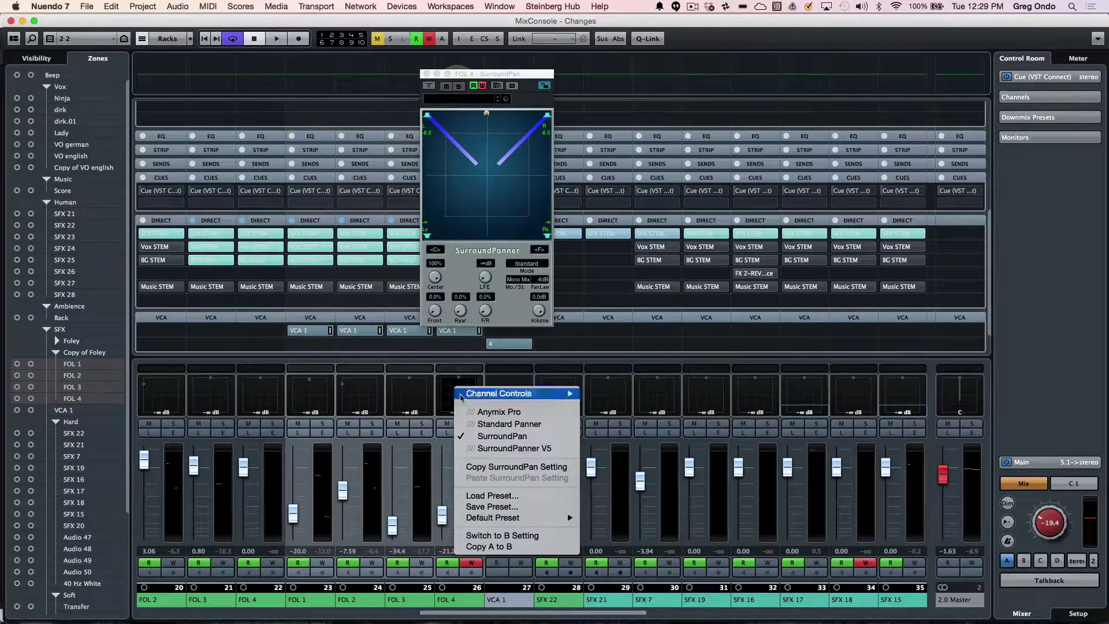
pyautogui.click(500, 451)
# Assign Anymix Pro as FOL 3's panner, then close the Anymix Pro and SurroundPanner V5 windows.
pyautogui.rightClick(409, 404)
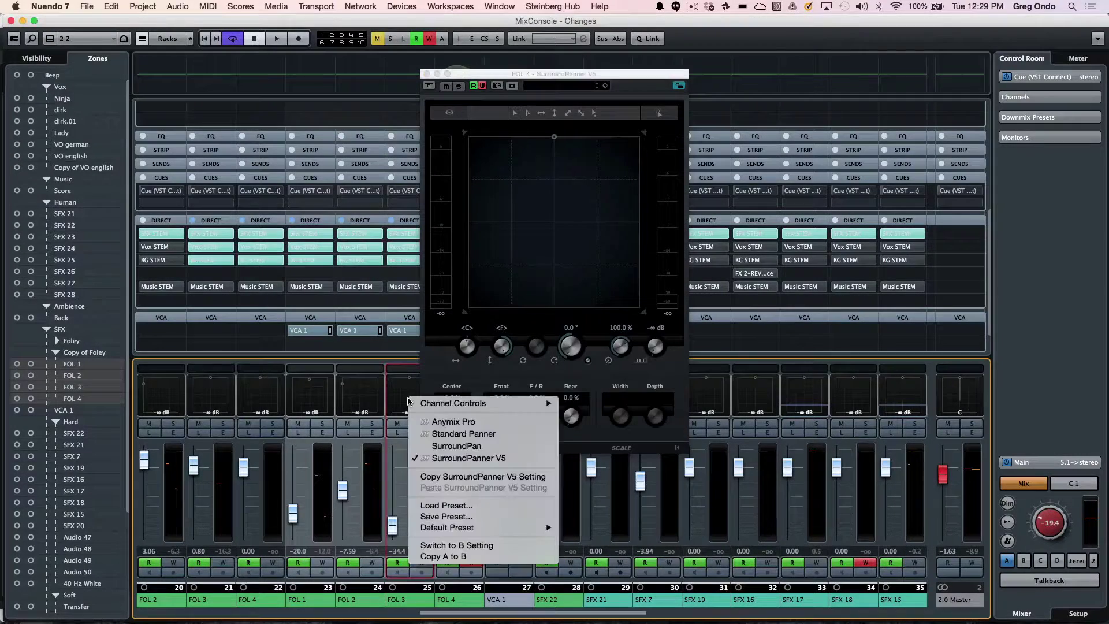
pyautogui.click(450, 422)
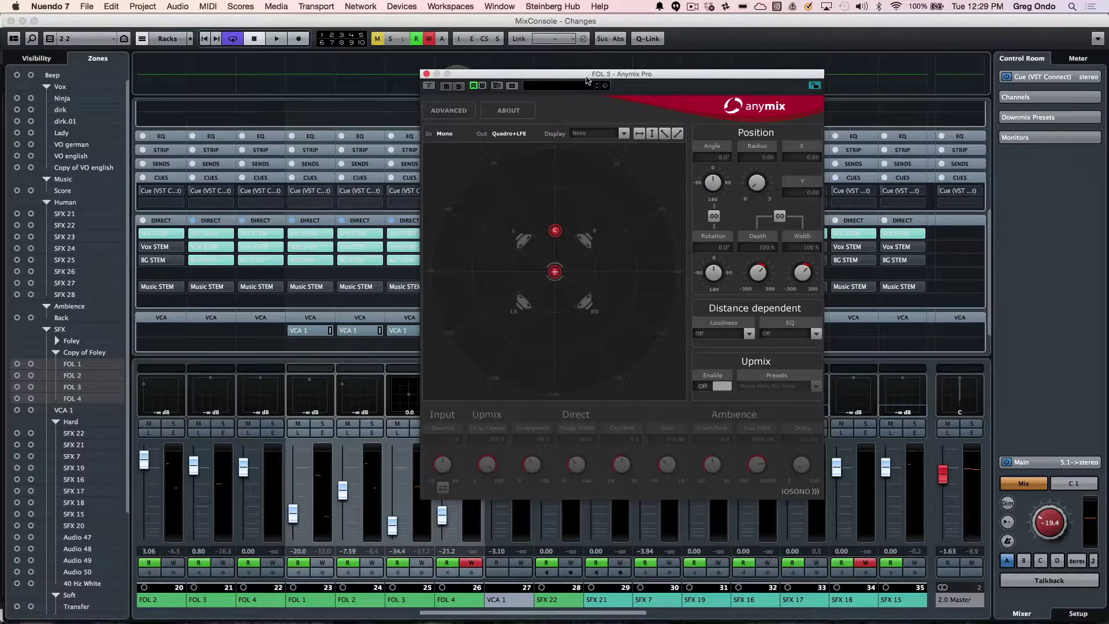
pyautogui.moveTo(580, 75); pyautogui.dragTo(649, 92)
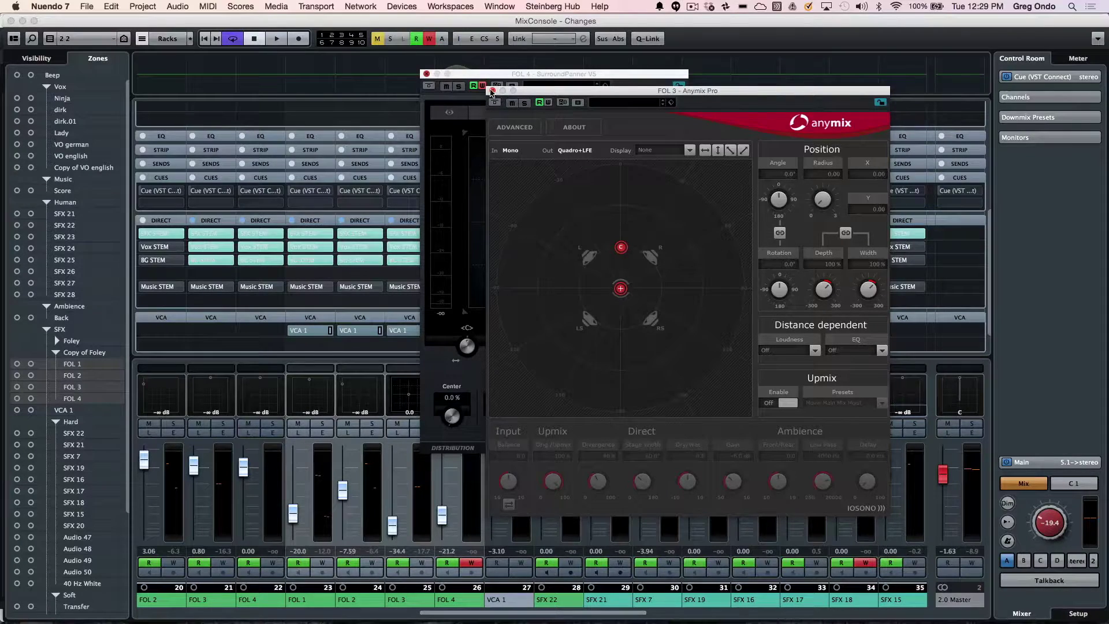
pyautogui.click(493, 91)
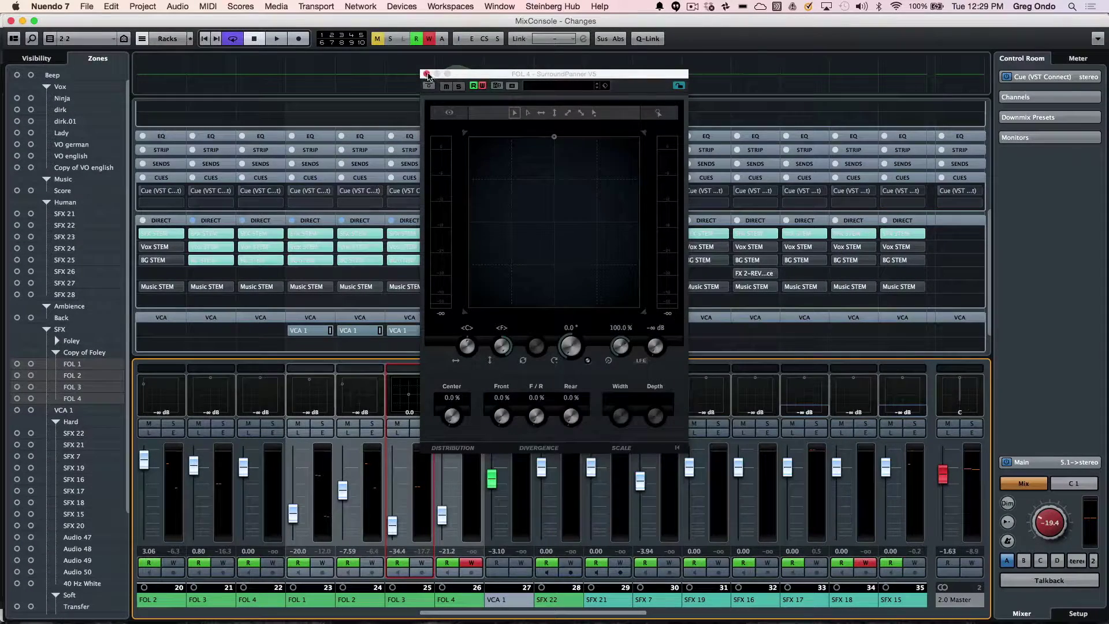
pyautogui.click(427, 74)
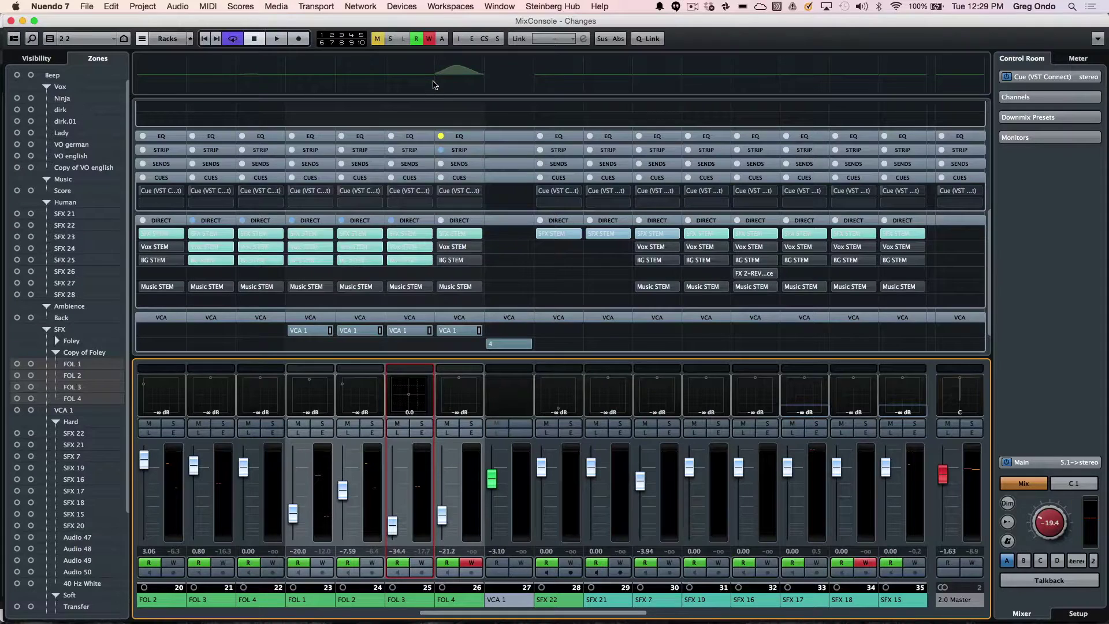